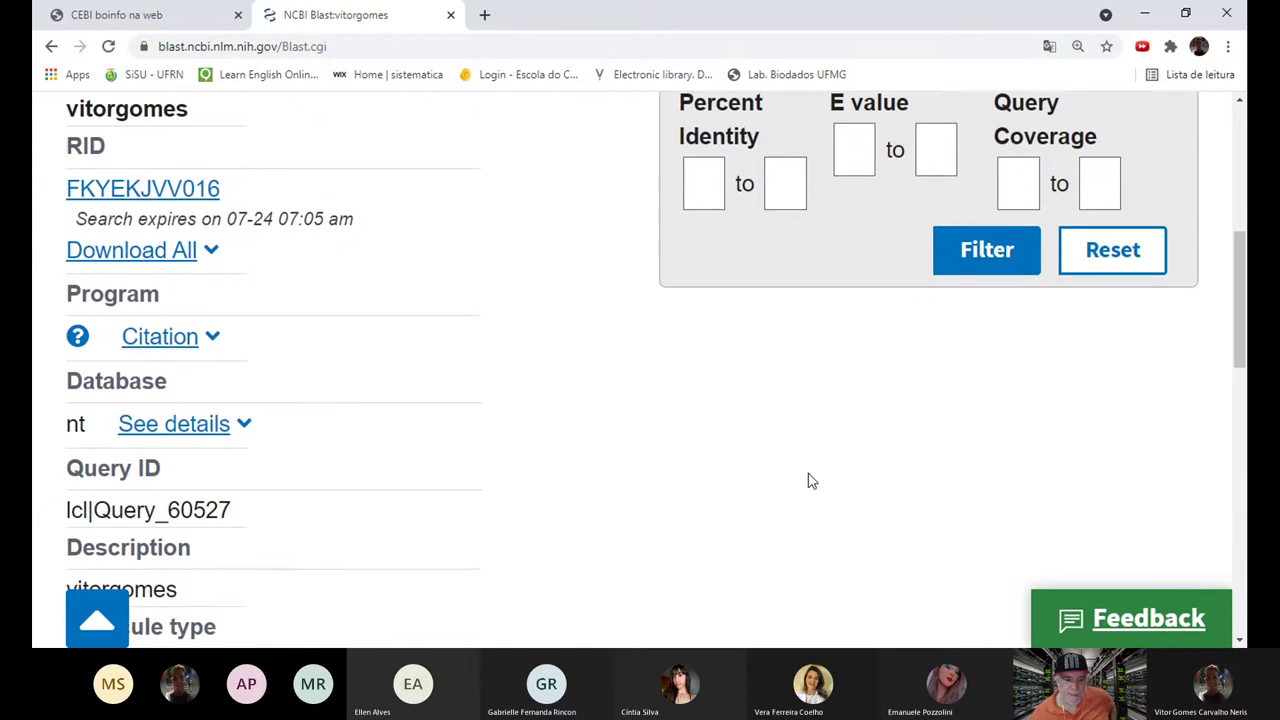
Step: Examine the BLAST results report, from the job details and filter options down to the query length and similarity message
scroll(811, 481, up, 6)
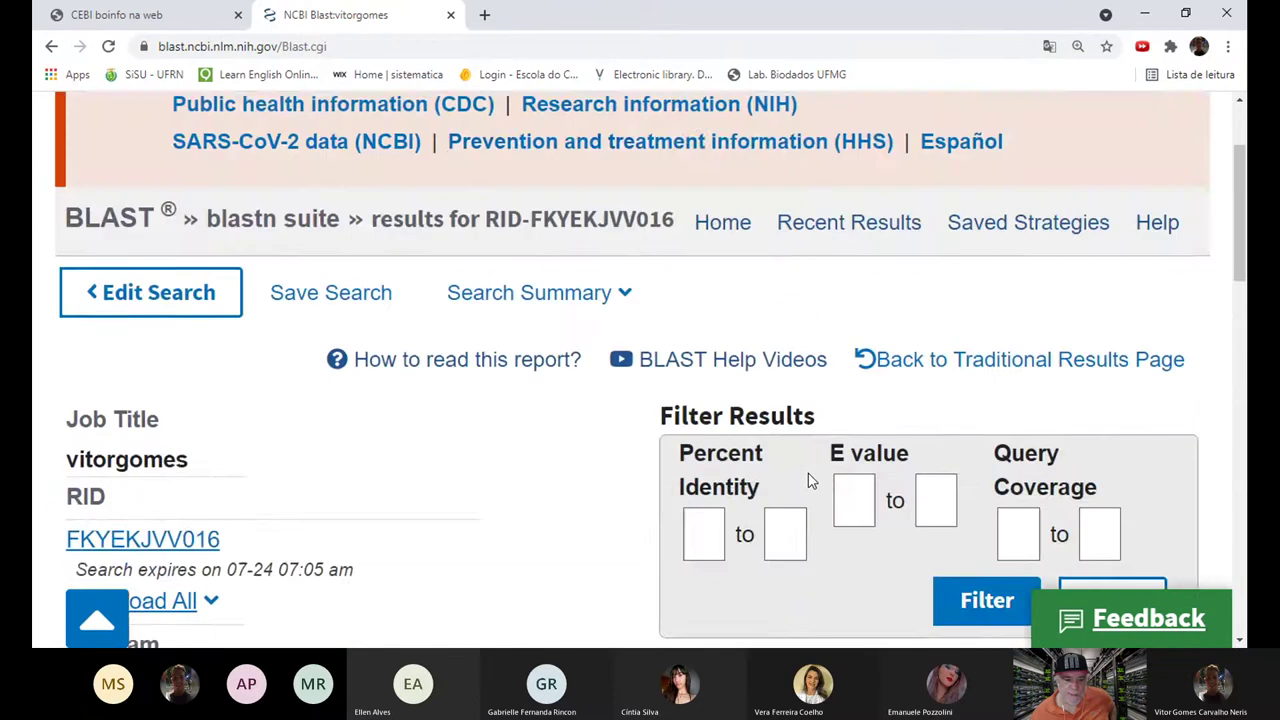
click(1175, 230)
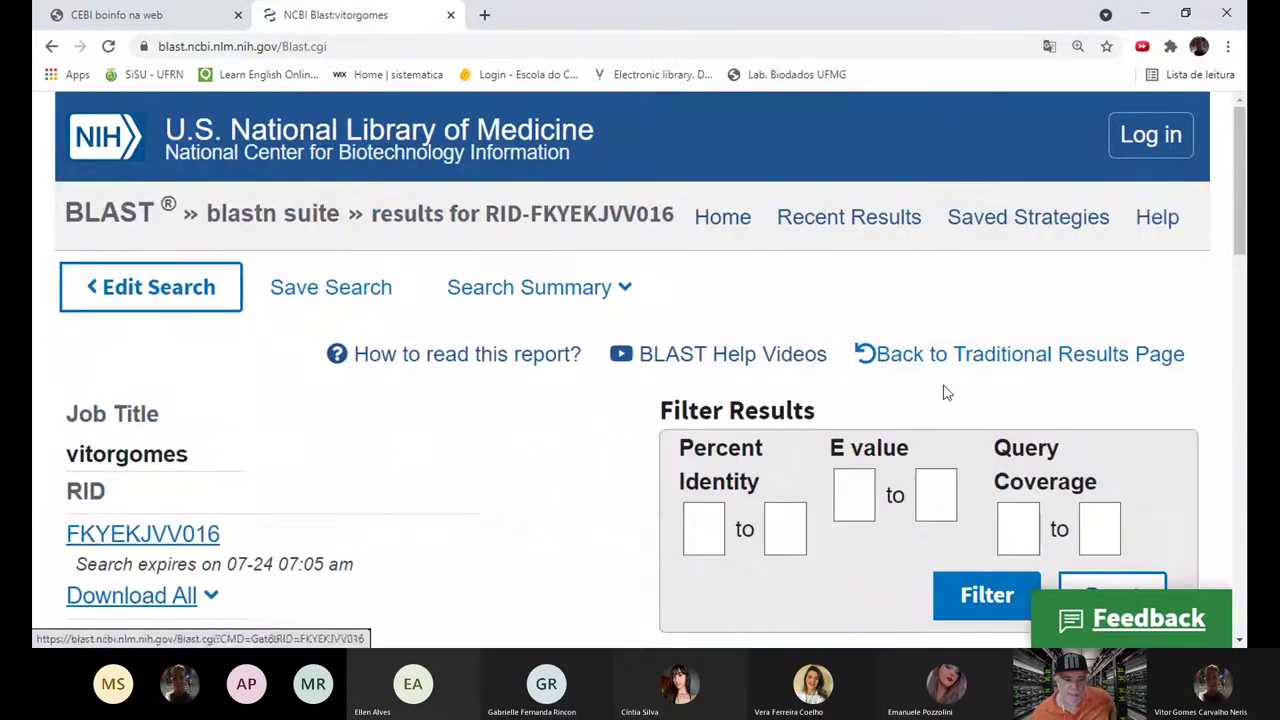
scroll(634, 500, down, 1)
scroll(634, 500, down, 1)
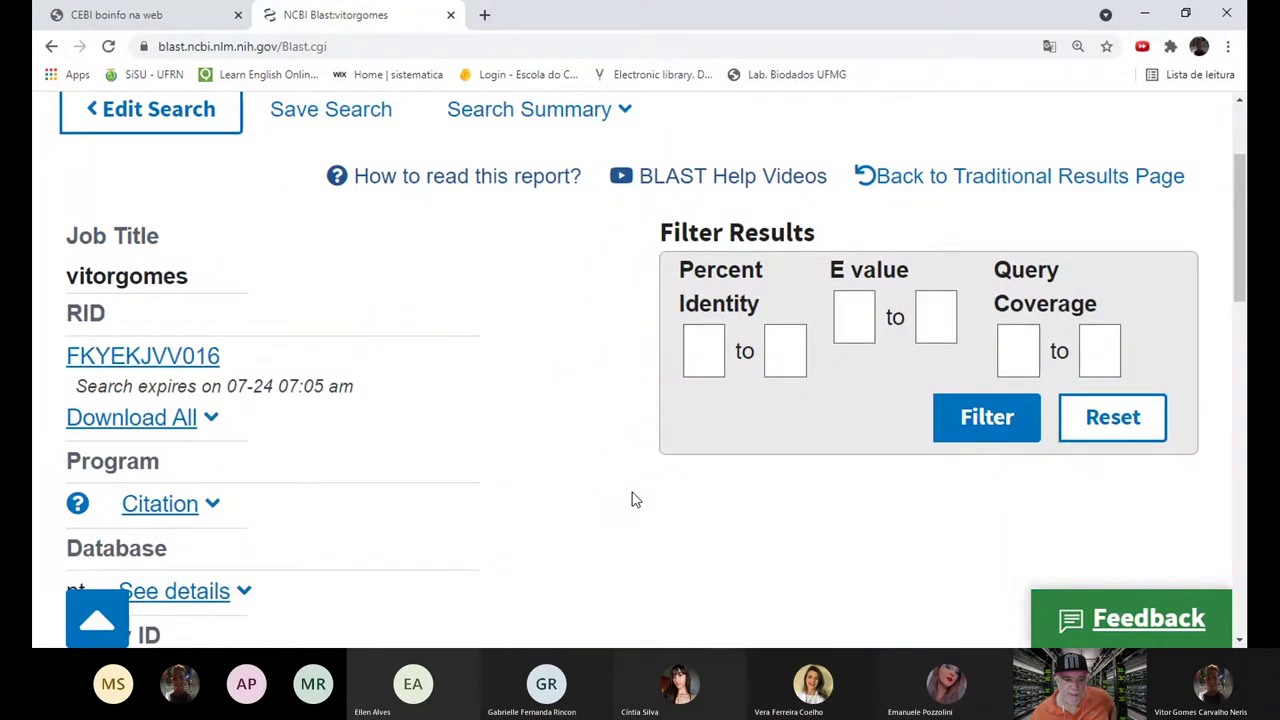
scroll(631, 500, up, 1)
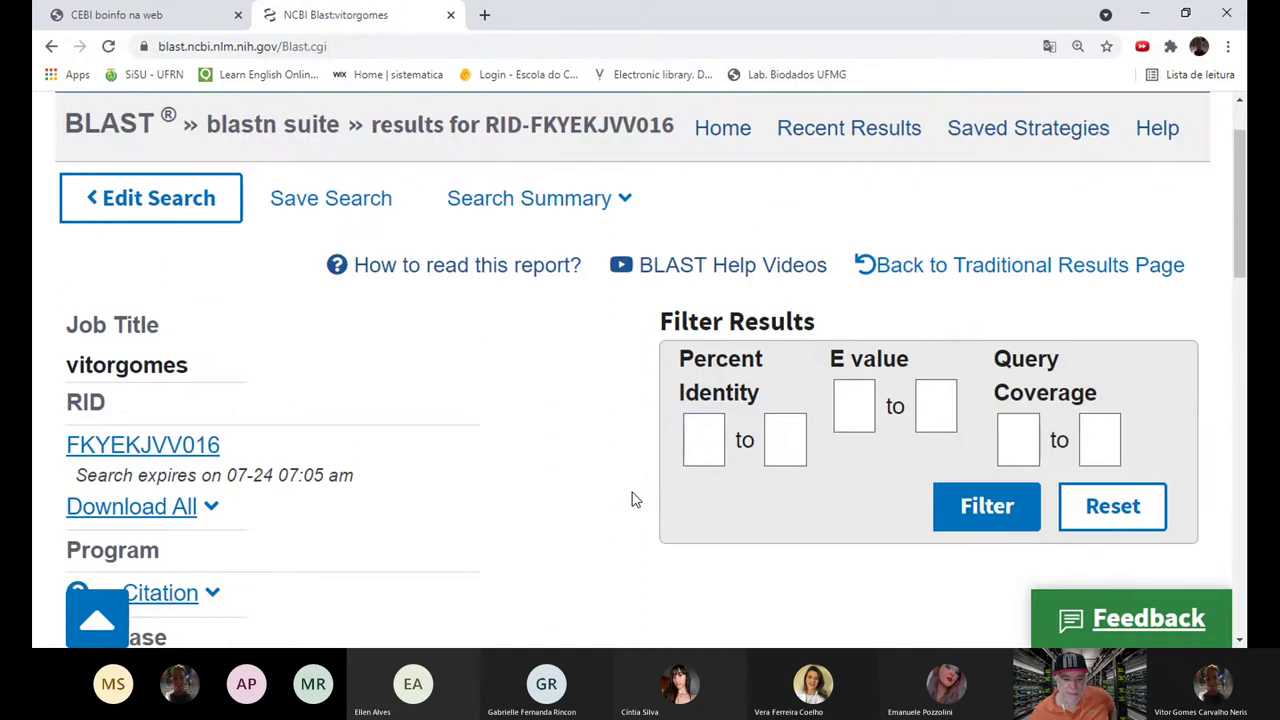
scroll(606, 511, down, 3)
scroll(610, 511, down, 5)
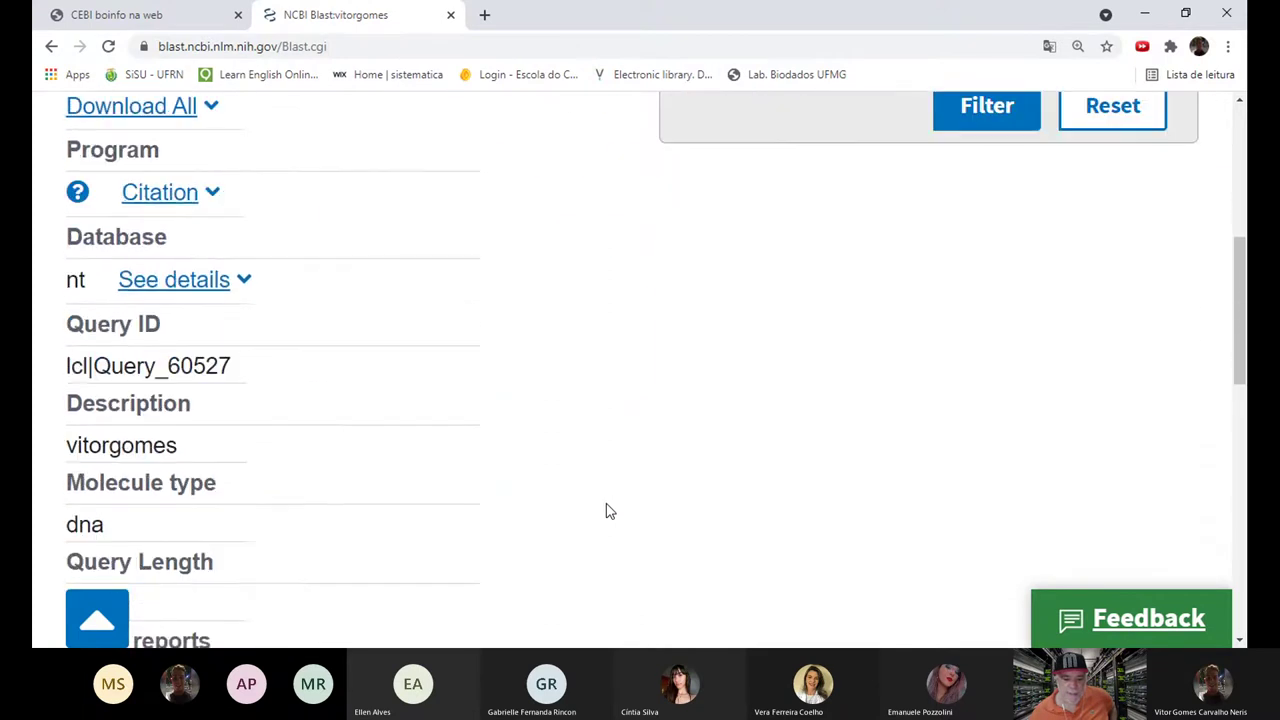
scroll(606, 511, down, 1)
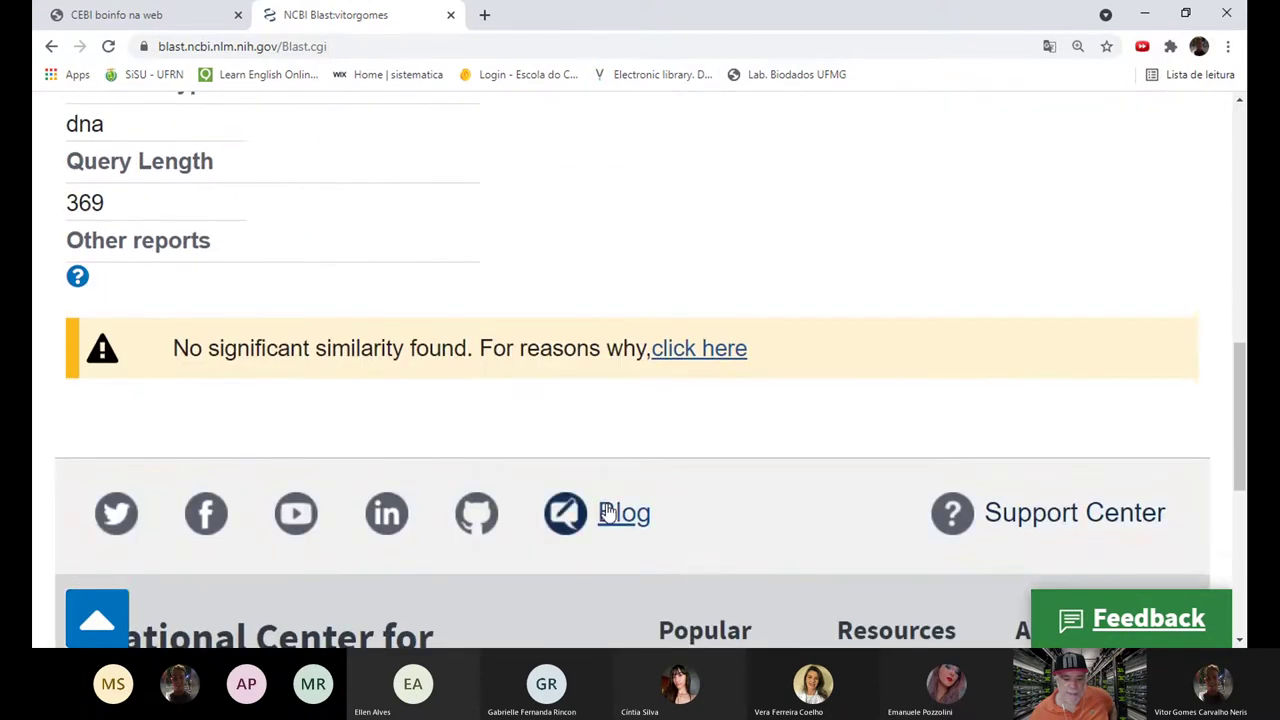
scroll(606, 511, up, 1)
scroll(606, 511, down, 4)
scroll(606, 511, up, 12)
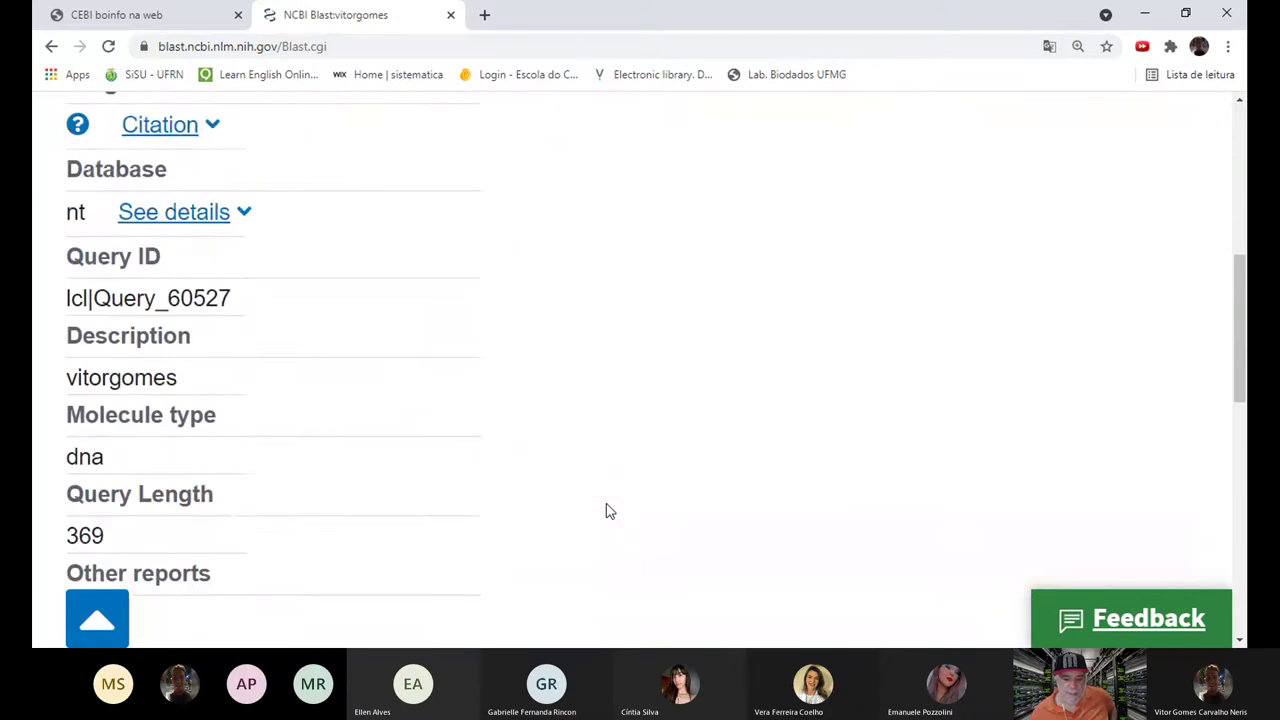
scroll(390, 438, down, 1)
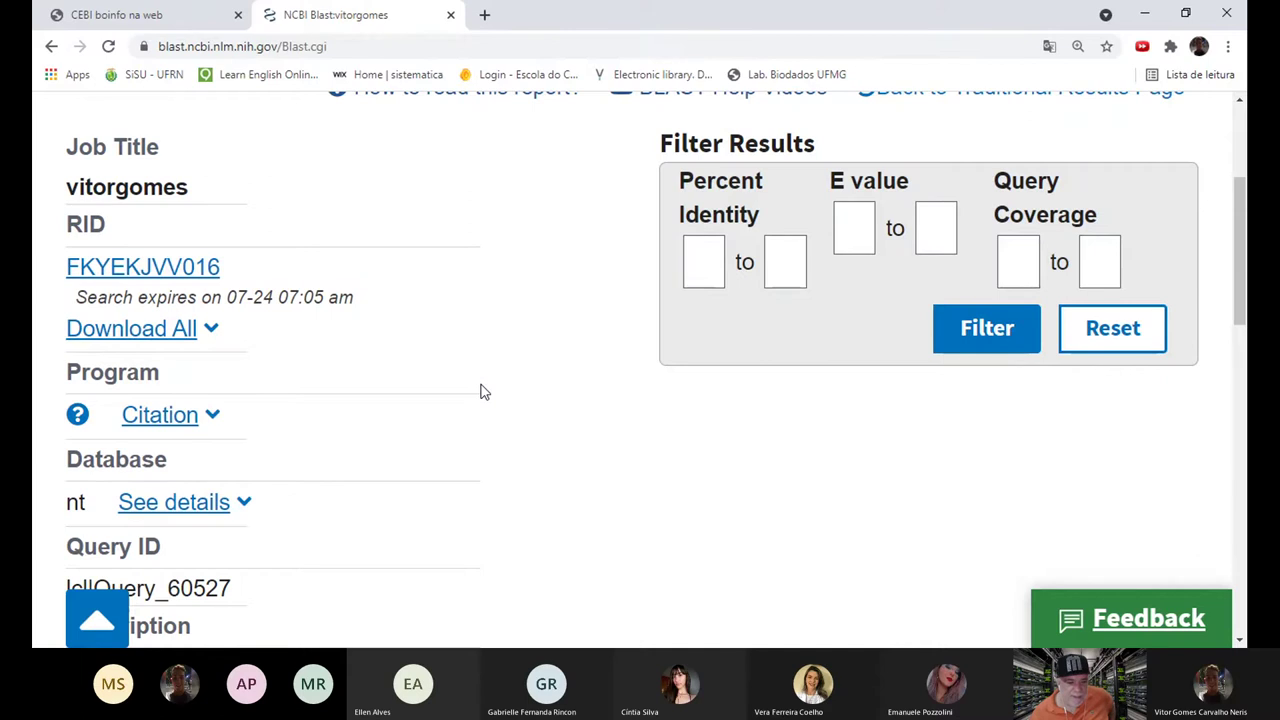
scroll(480, 392, down, 5)
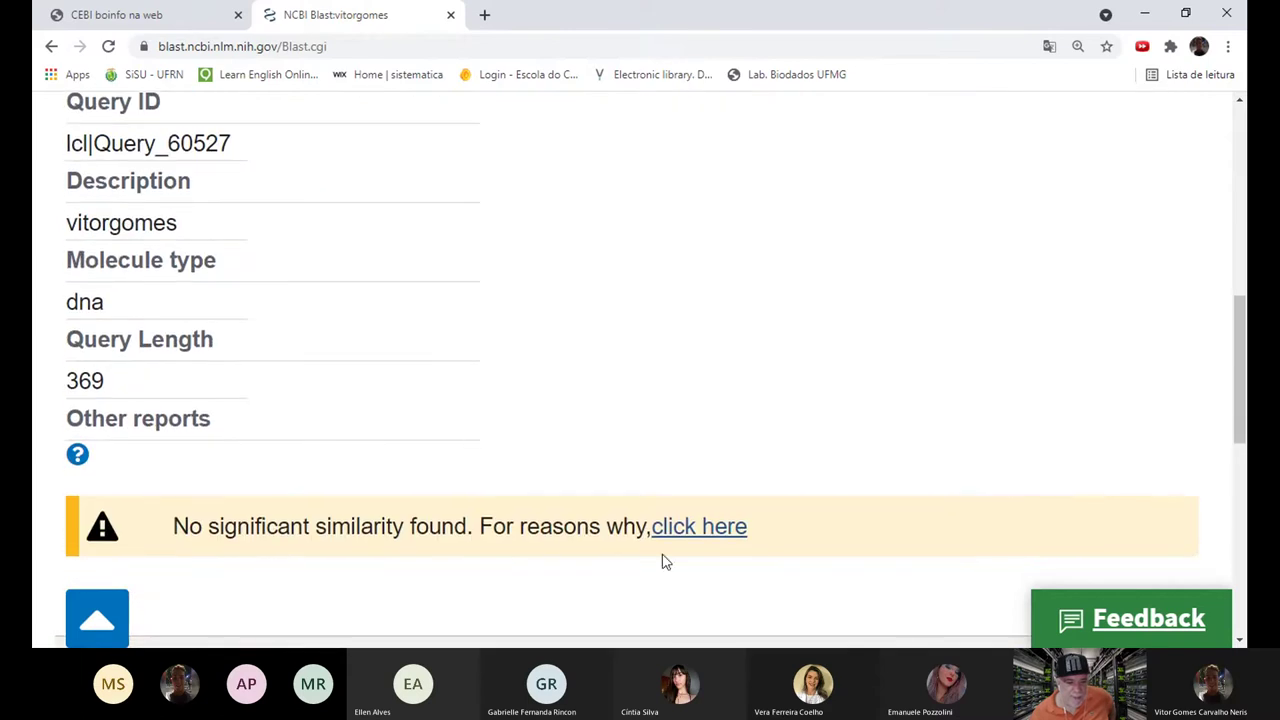
scroll(500, 557, down, 1)
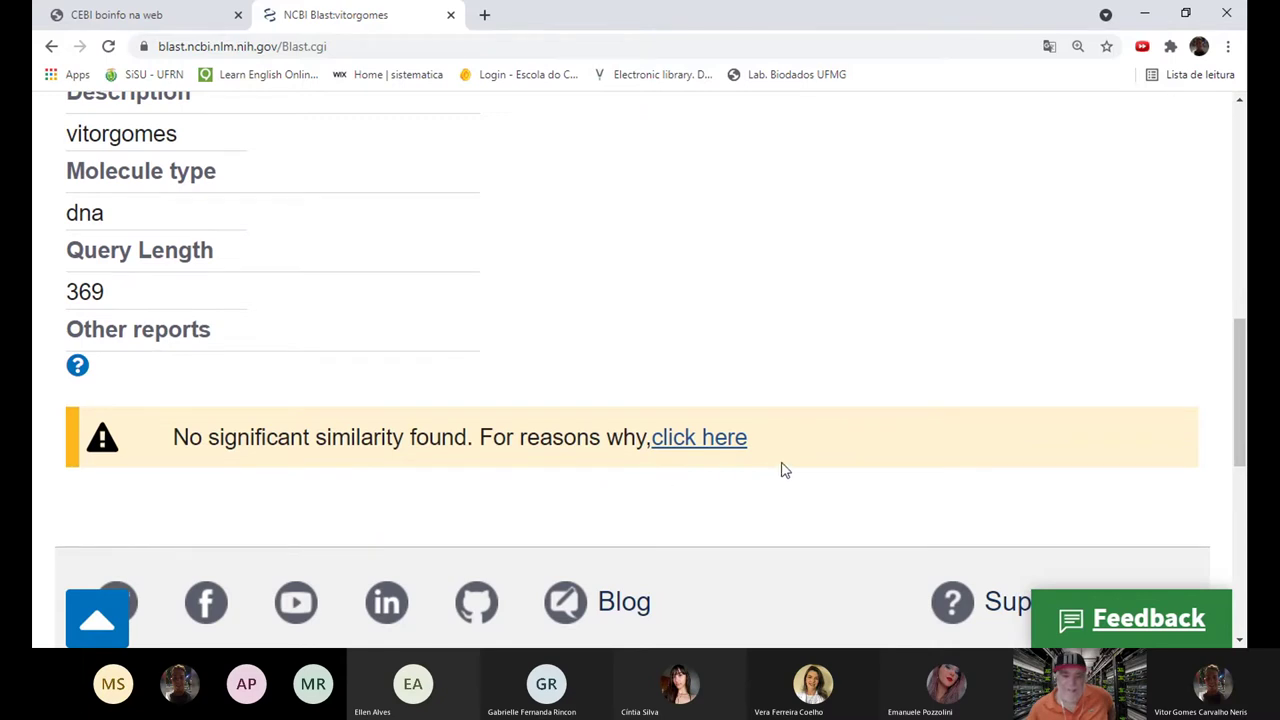
Step: Reopen the search for editing and delete the whole nucleotide sequence below the FASTA header line of the query
scroll(414, 403, up, 3)
scroll(410, 400, up, 6)
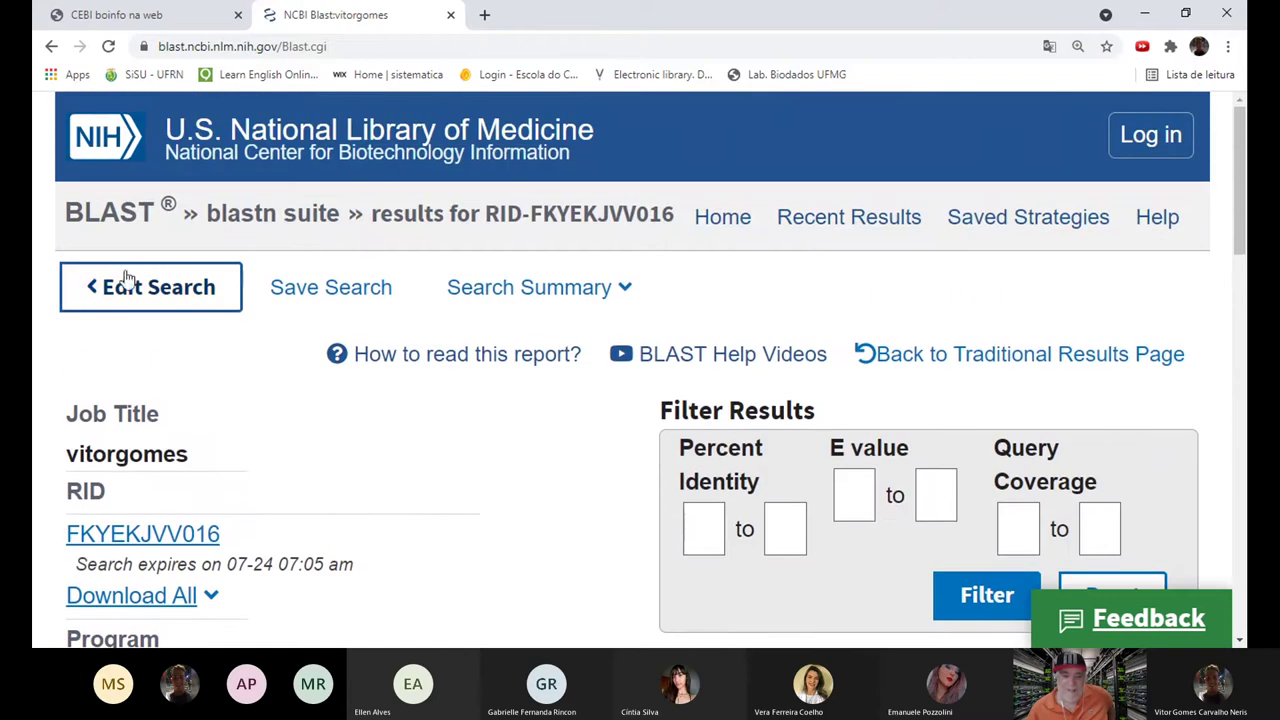
click(97, 287)
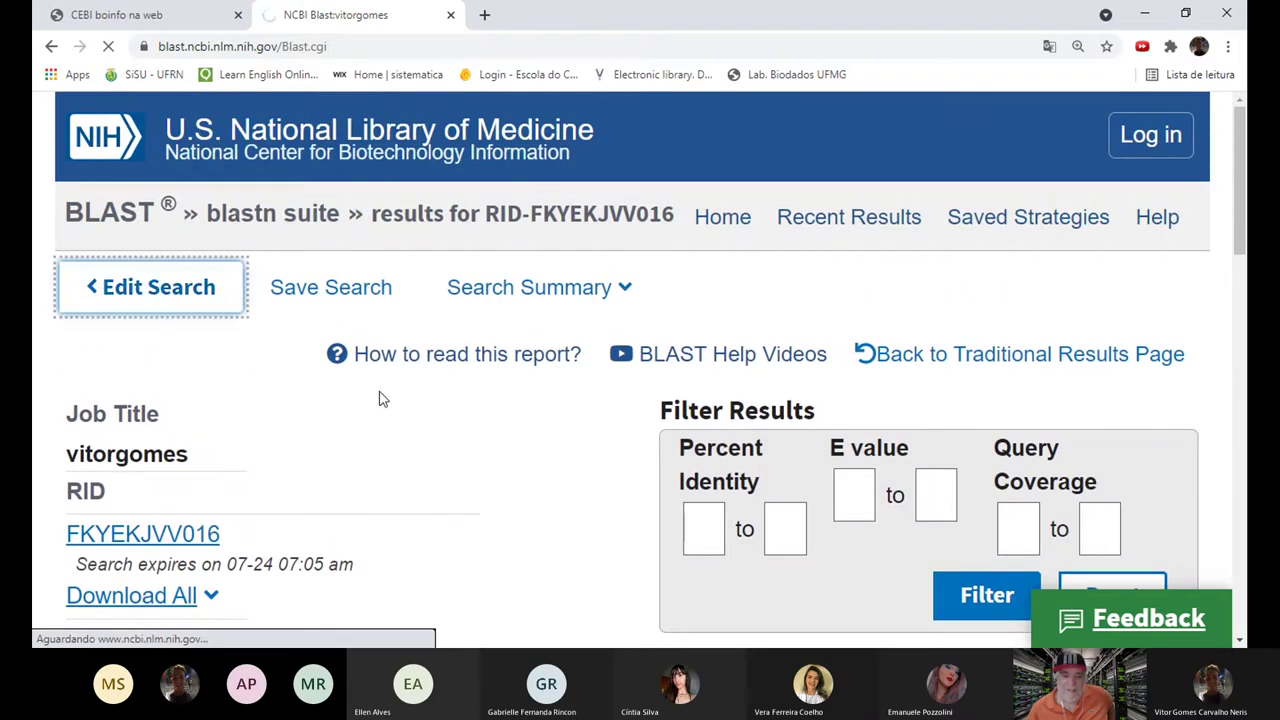
scroll(370, 432, down, 1)
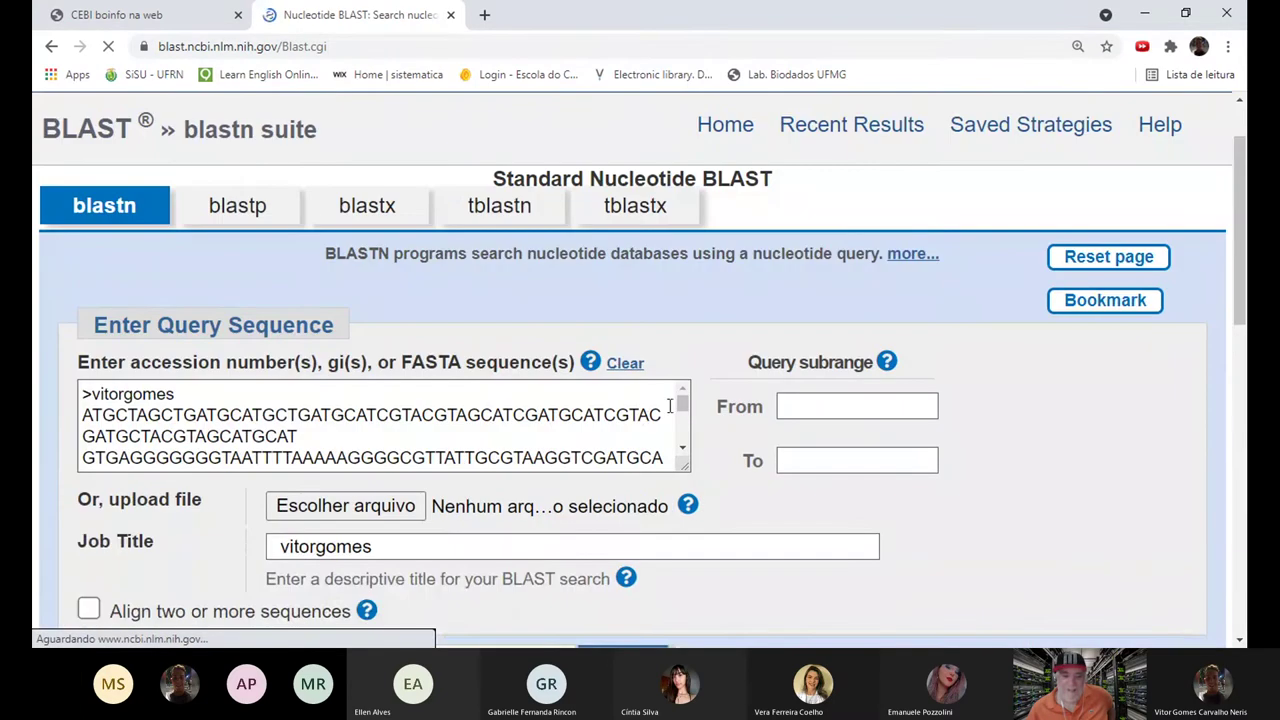
drag(684, 415, 166, 440)
click(329, 460)
drag(329, 460, 87, 416)
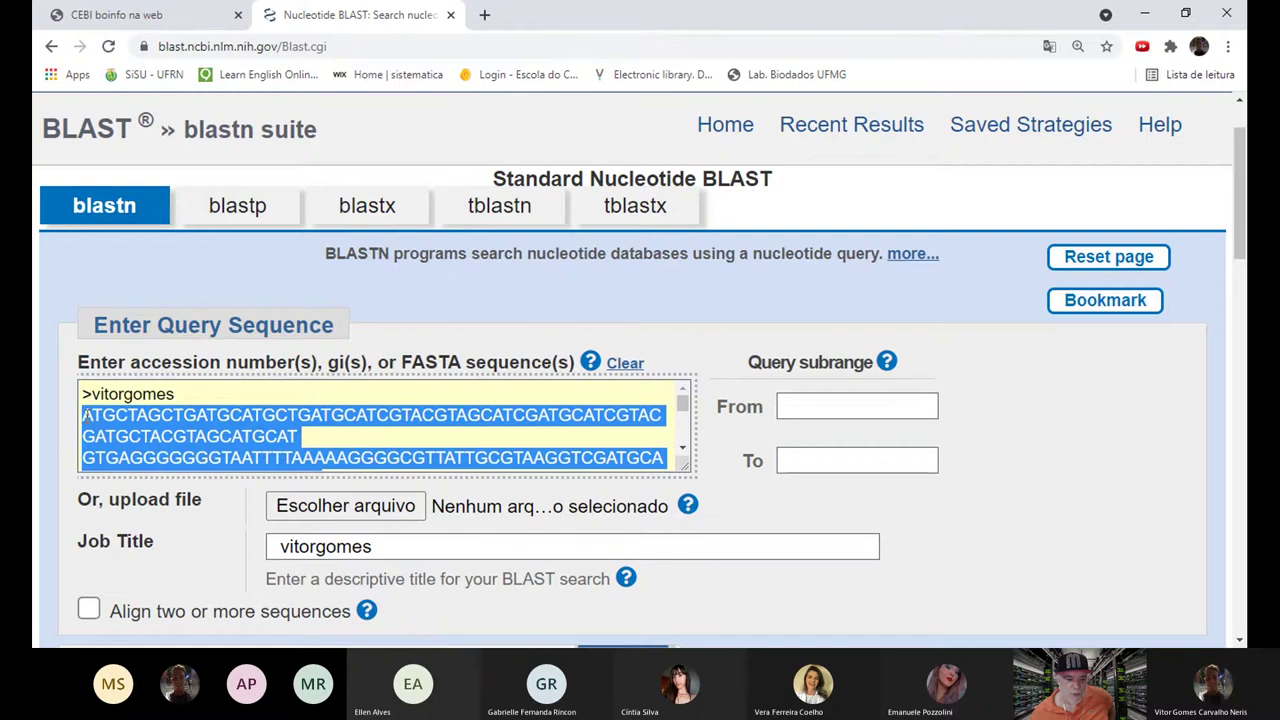
key(BackSpace)
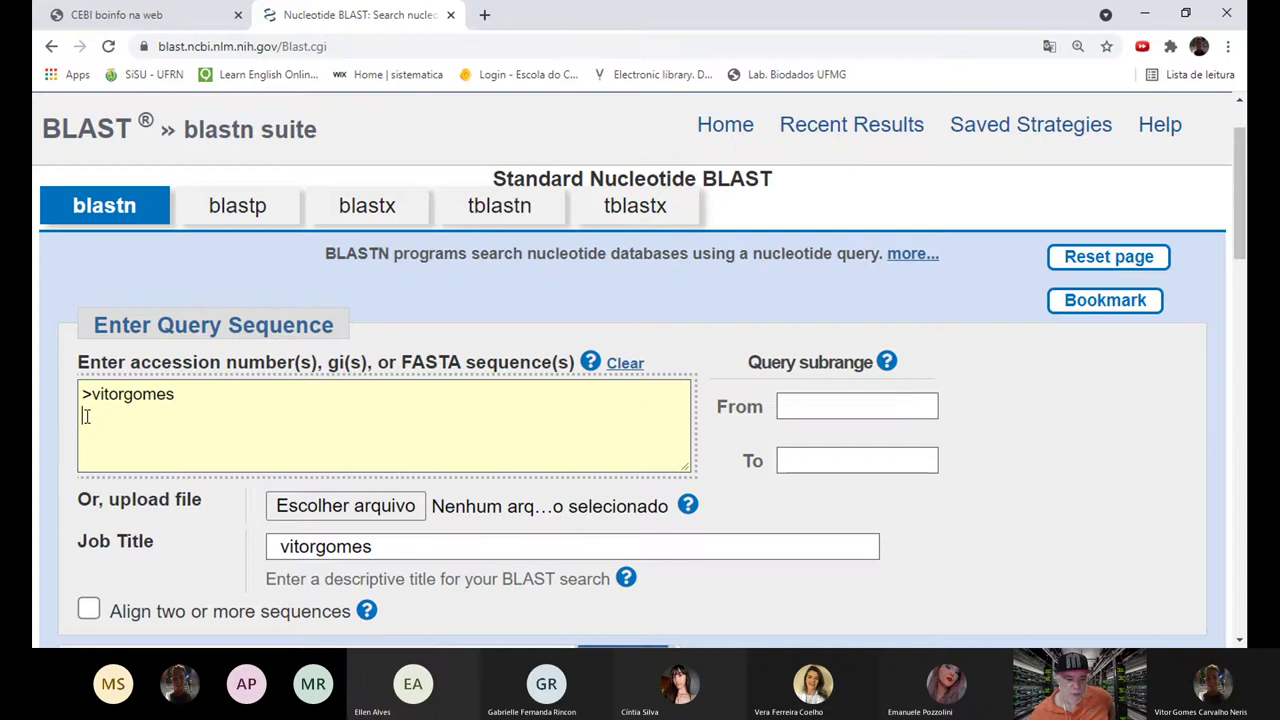
Step: Enter an invented DNA sequence of A, T, G and C below the FASTA header, starting AAAATTTTGGGGGGGGGGCAAGGGG and ending GTGTCGATGCTGAAAAAA
text(AAAATTTTGG)
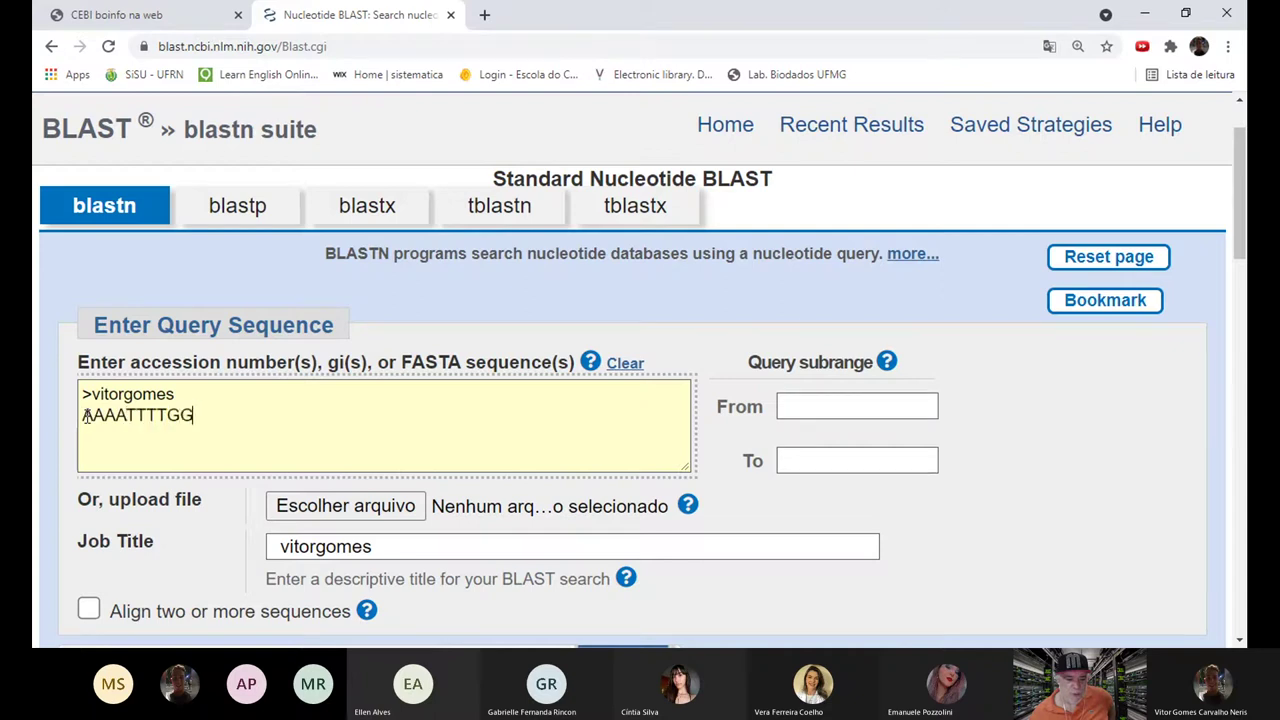
text(GGGGGGGG)
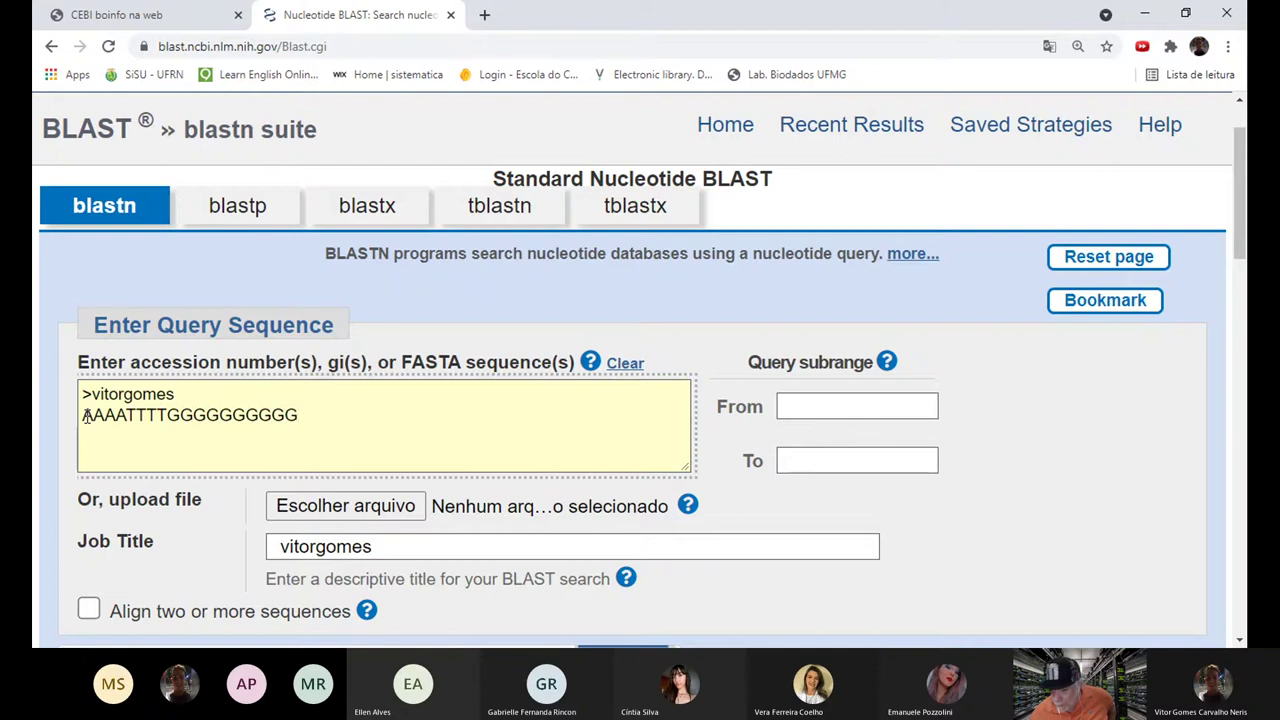
text(CAAGGGGTT)
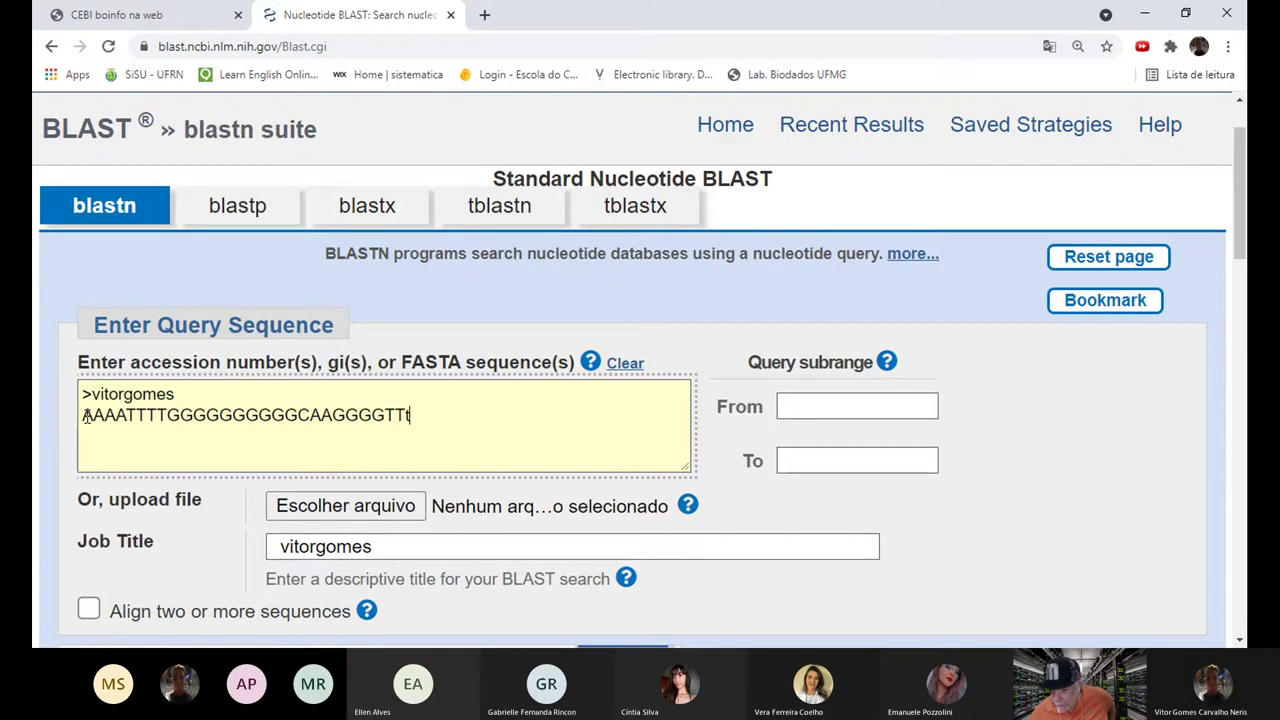
text(AAAGGGGGGCCCGGGGGGGTTTTTCAAAAAAAAAAAAAAAAAAAAAAA)
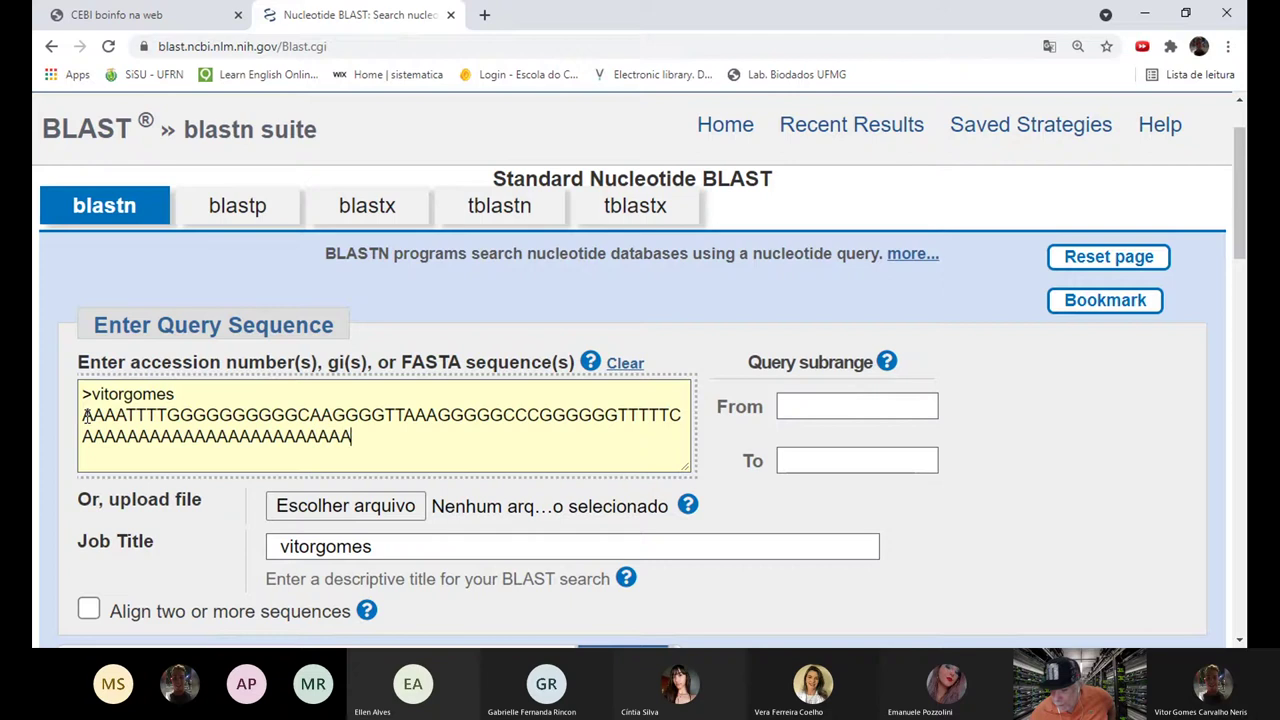
text(AGGGGGGGGGGGCCCCCCCCCC)
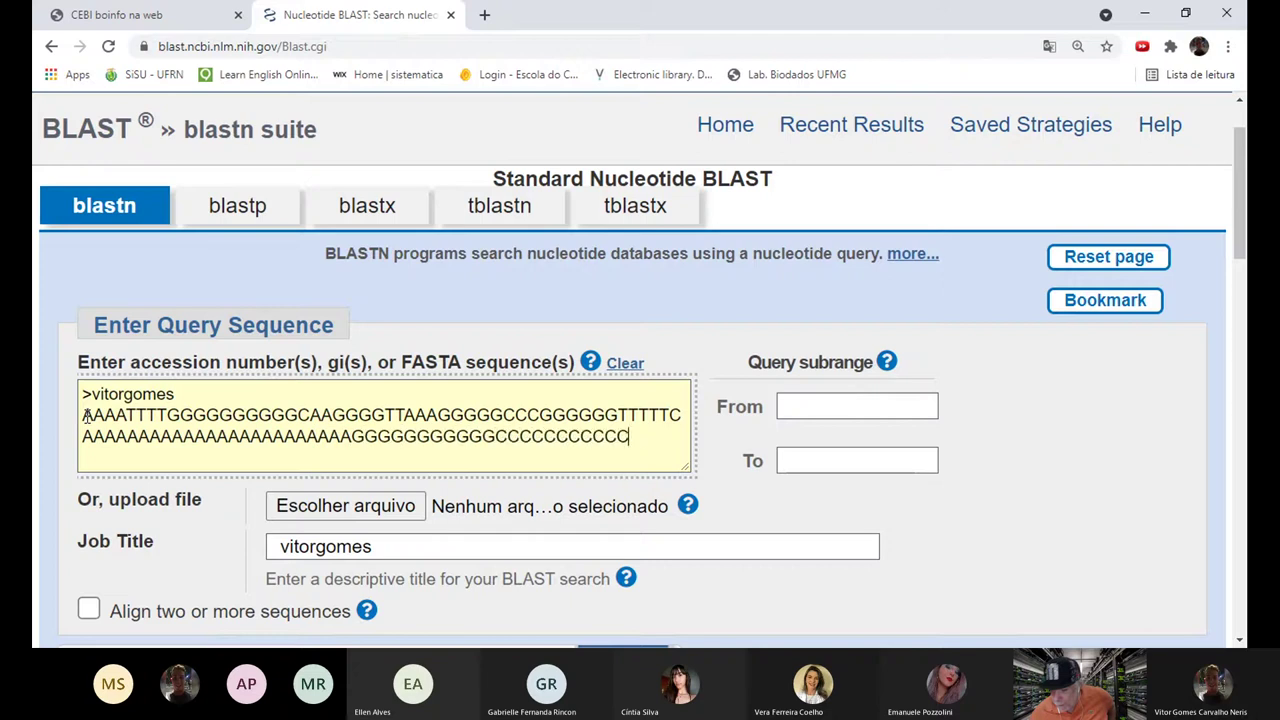
text(GCTAAAAAAAAAAAGGGAGAAGAGAGTATCA)
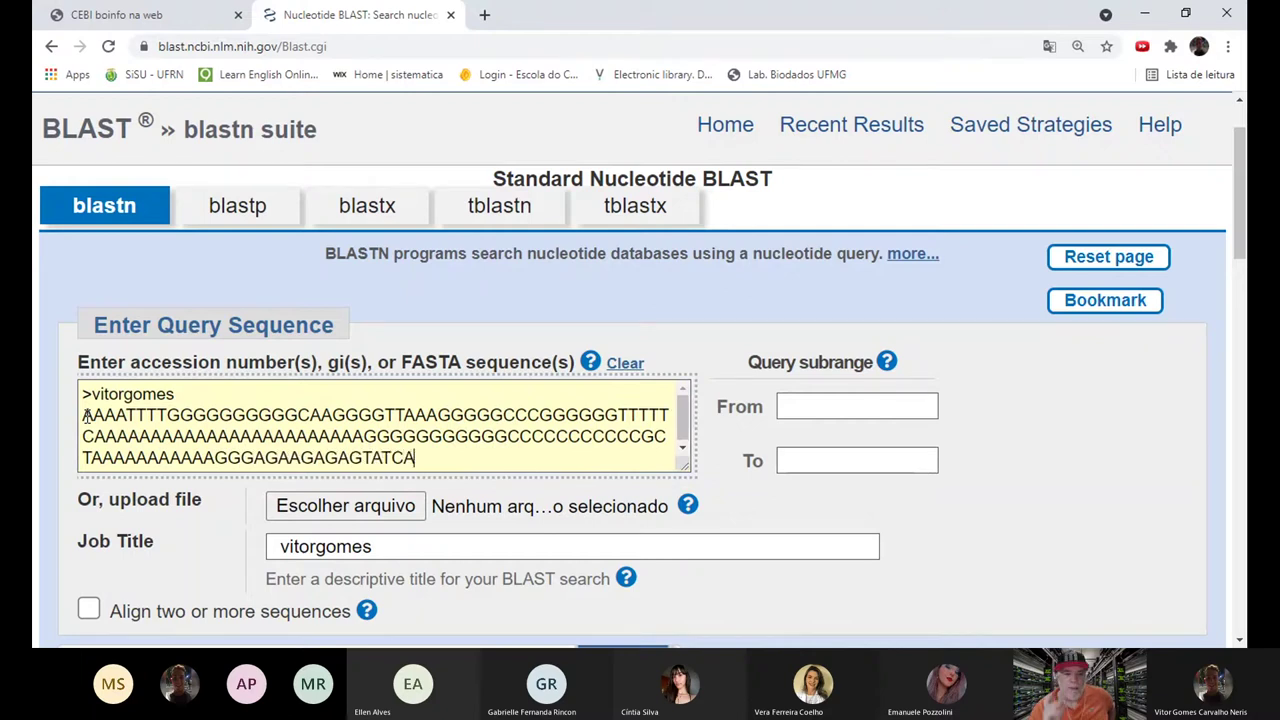
text(GAAAAAAATCATGTCAG)
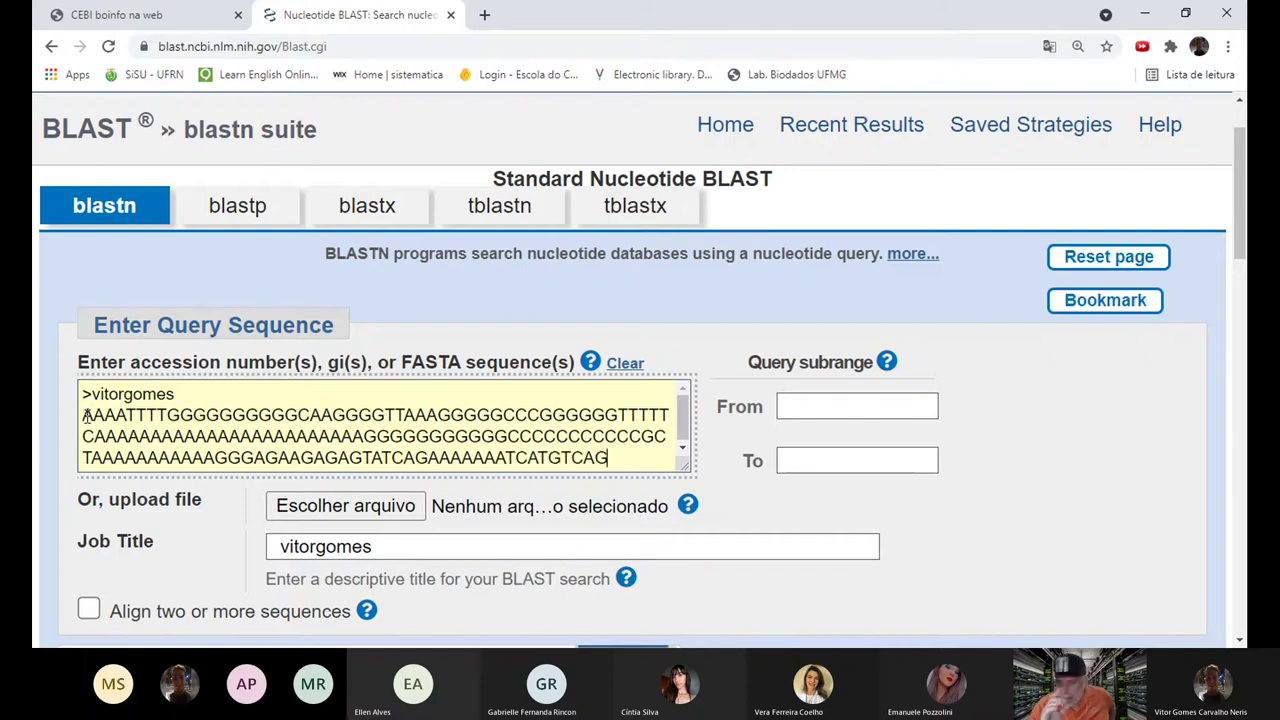
text(TGTCAGTCGATCGT)
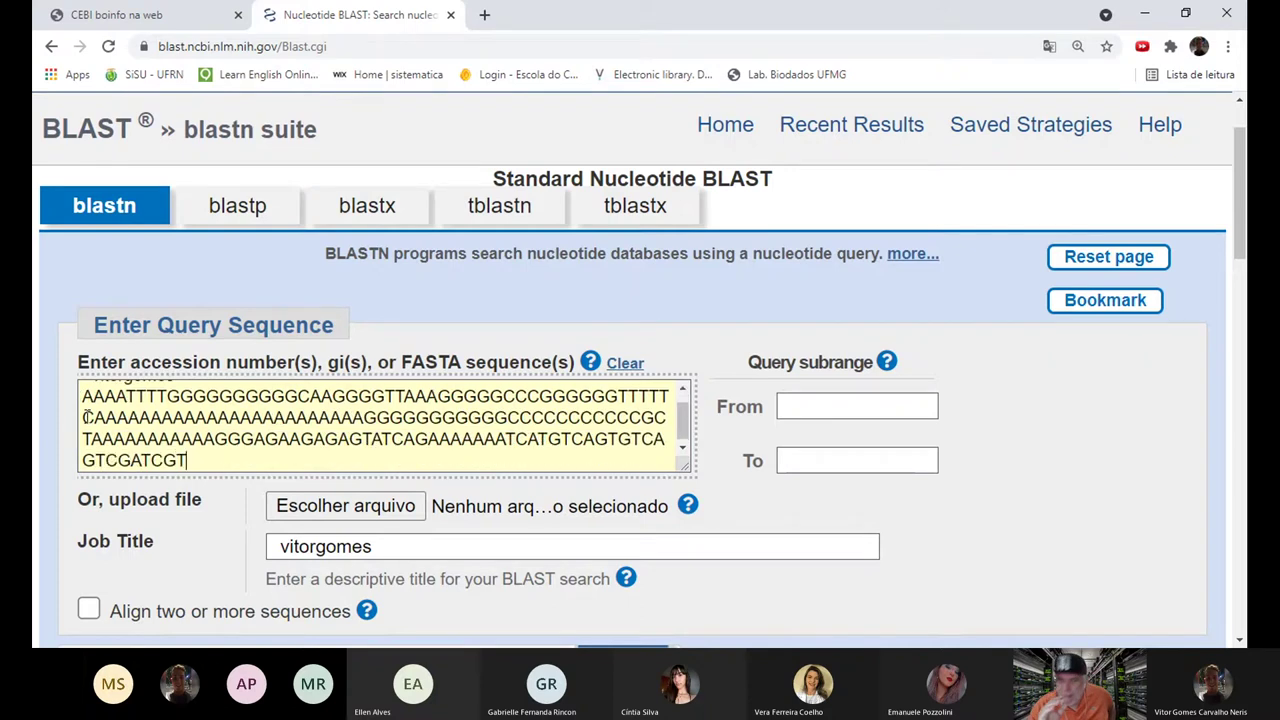
text(TTTTTTTTTAAAA)
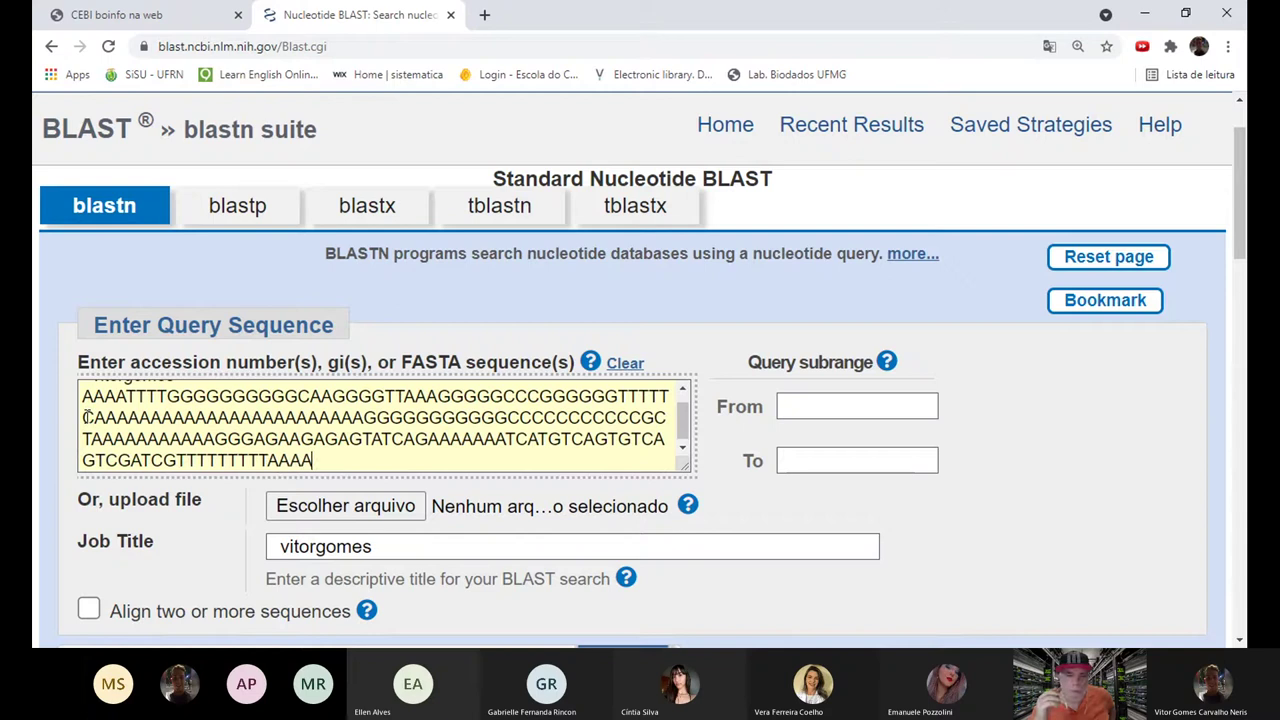
text(AAAAAAAAAAATTTTTT)
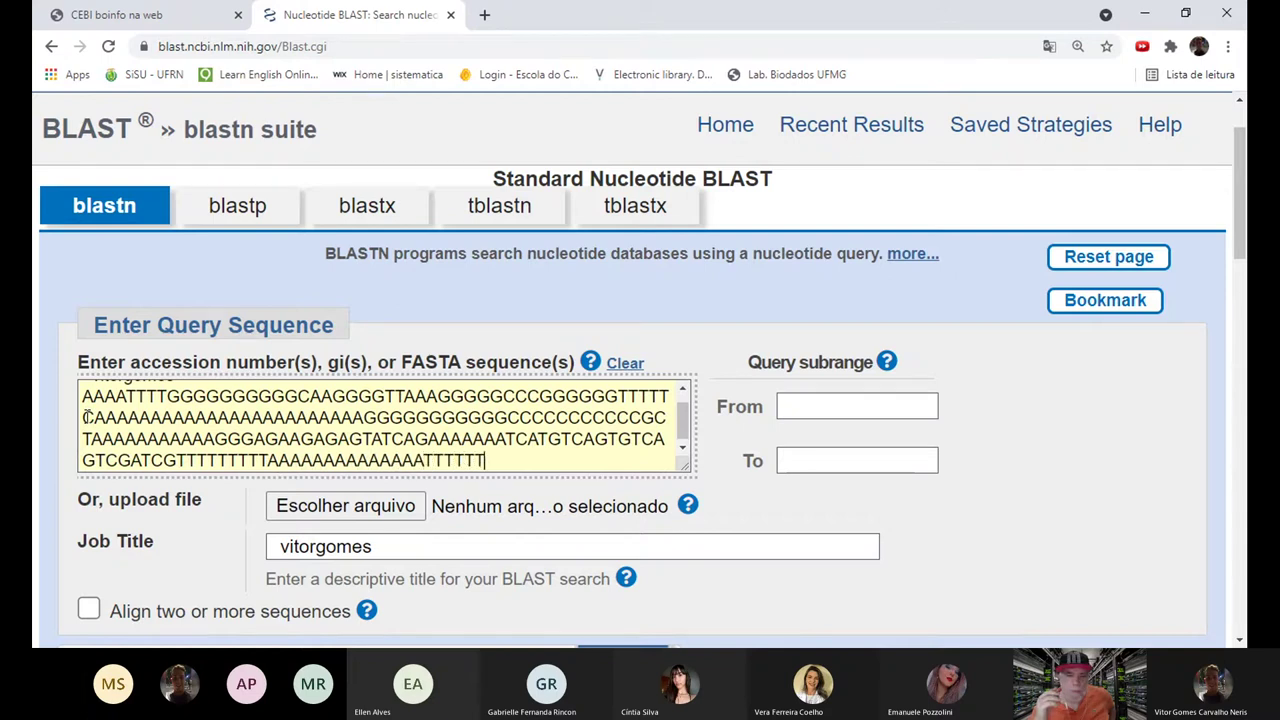
text(GGGGGGGGGGGGGGGG)
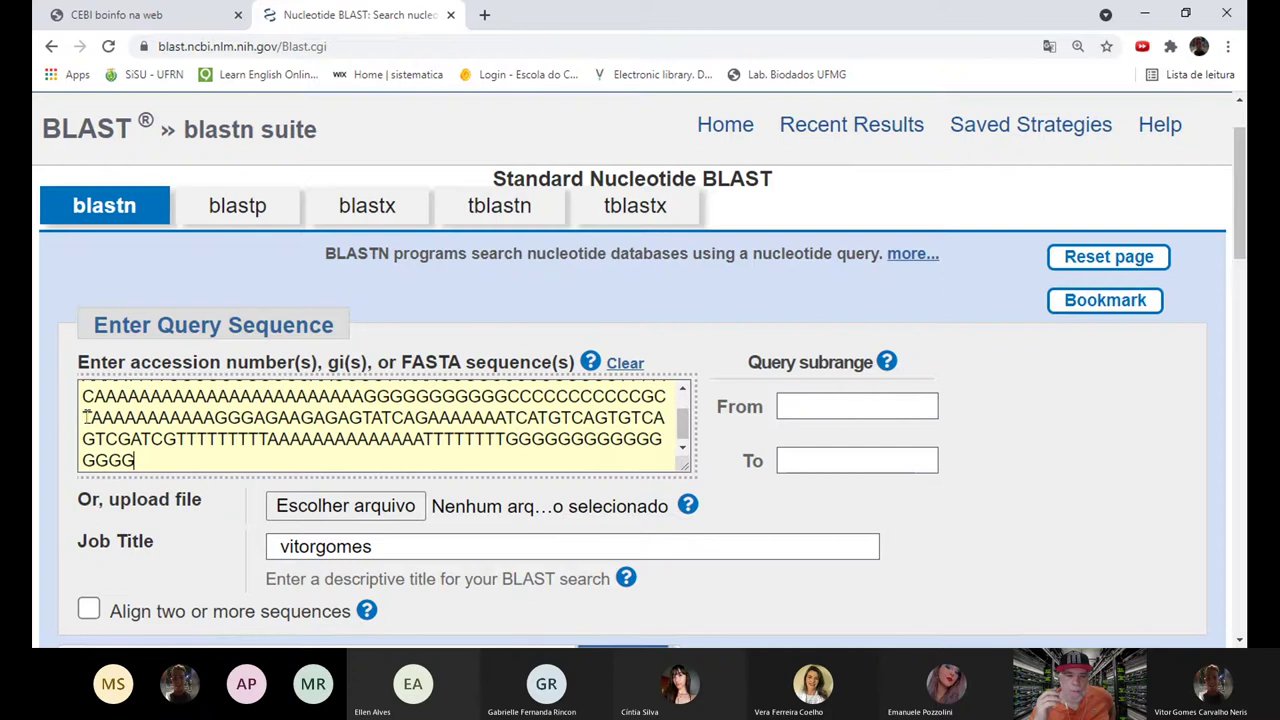
text(AAAAAAATGTCAG)
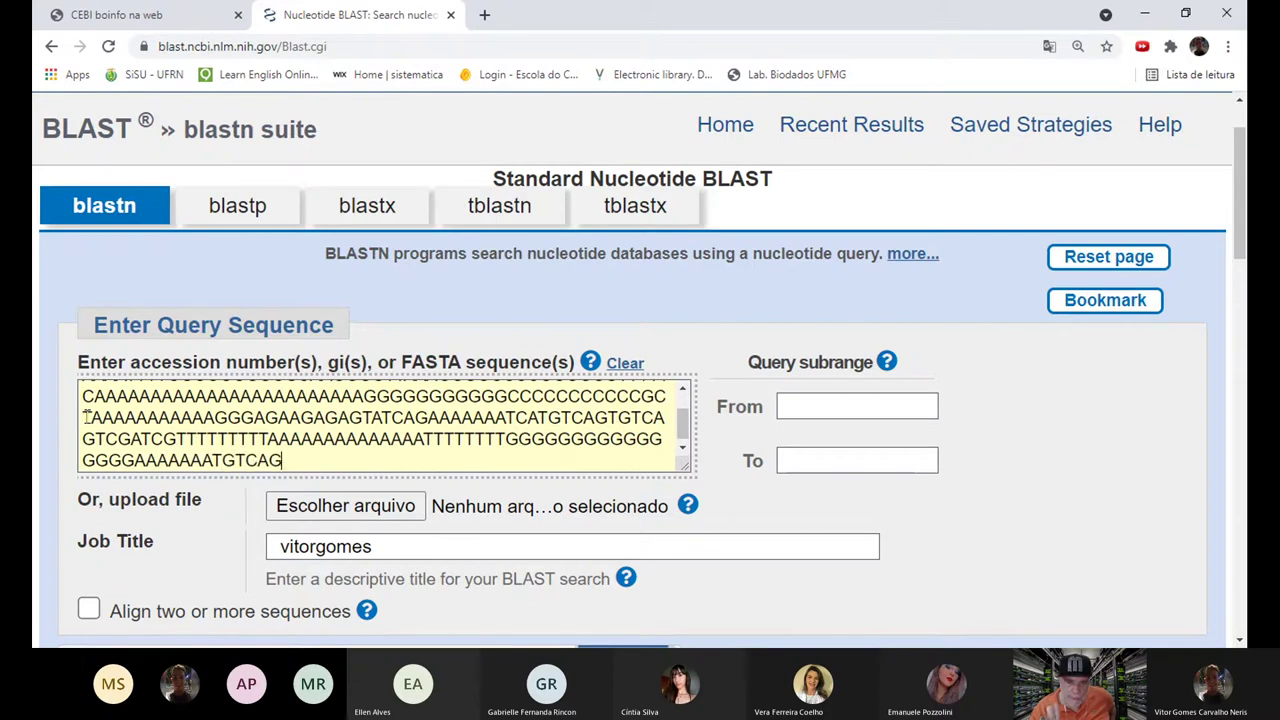
text(TCGTTGCATG)
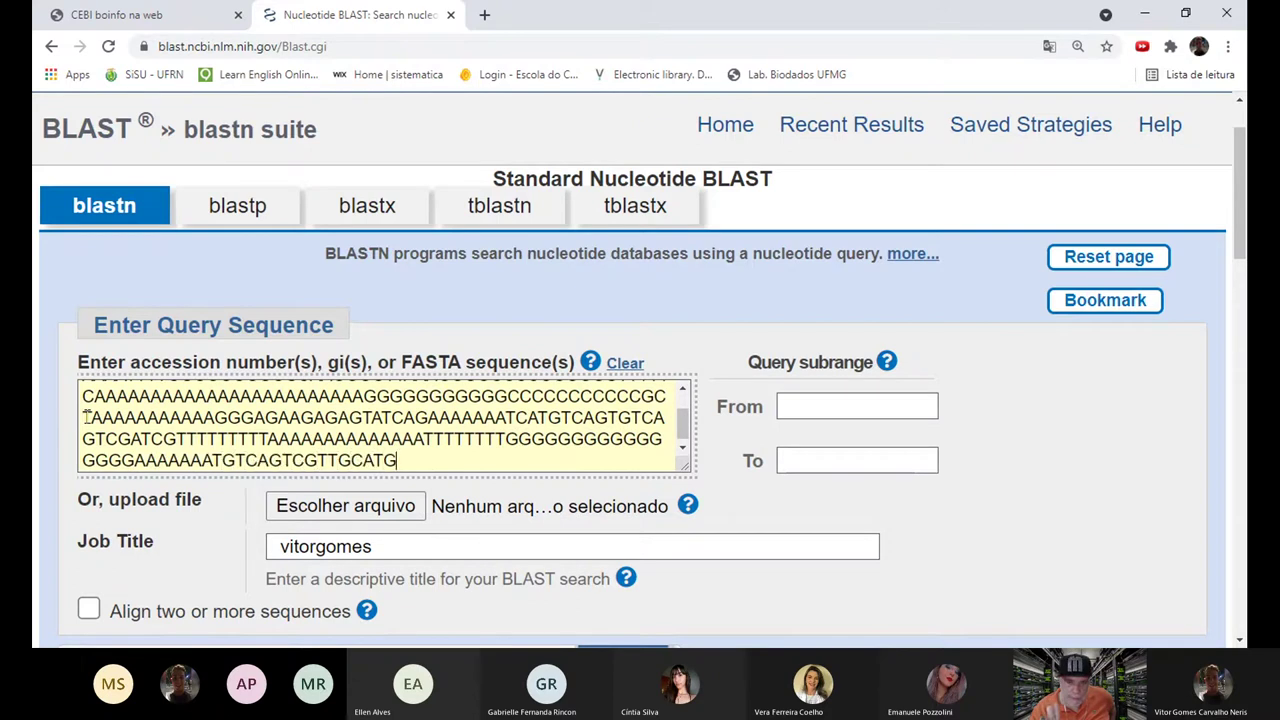
text(TGTCAGTGTCGAT)
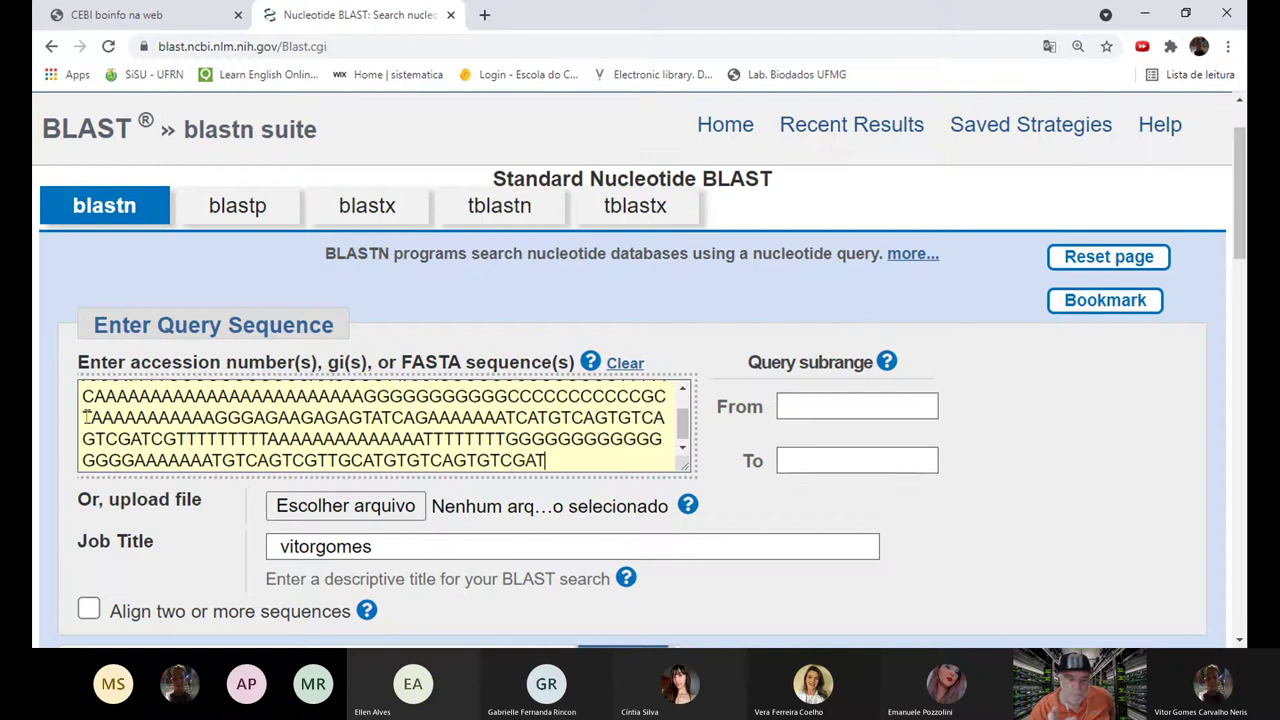
text(GCTGAAAAAA)
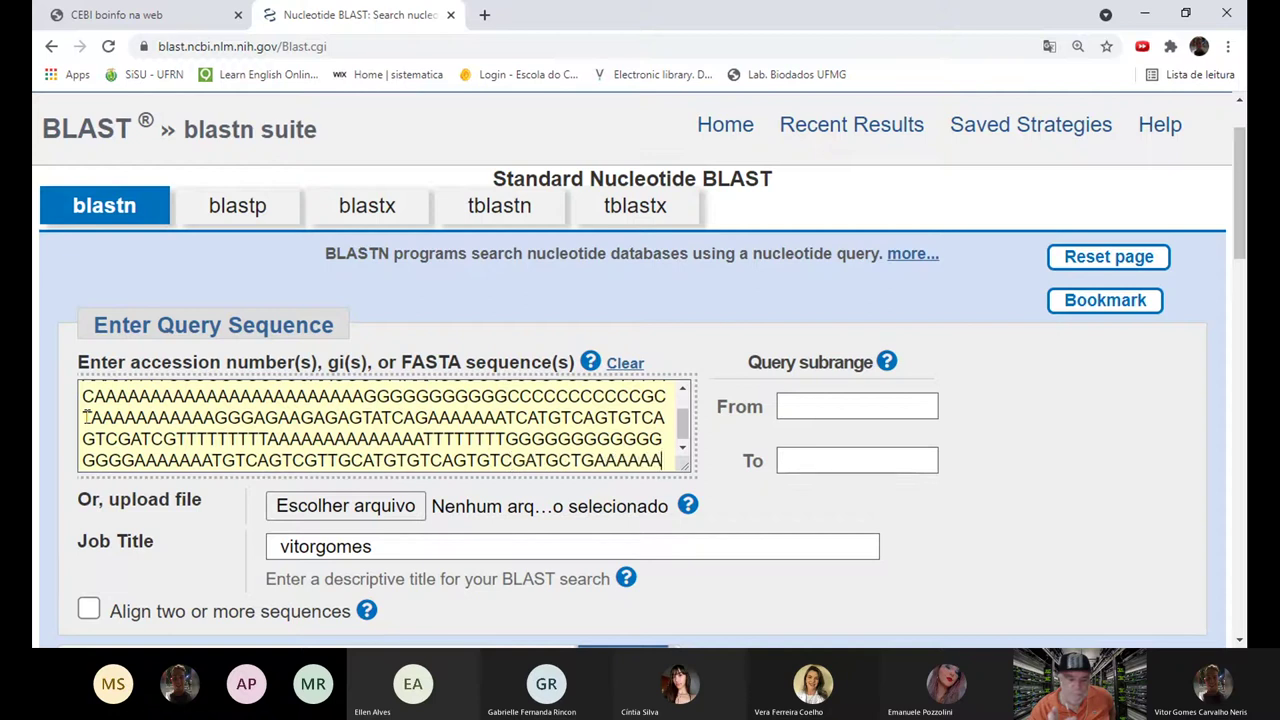
Step: Run the BLAST search with the new query sequence and review its results report
scroll(440, 460, up, 3)
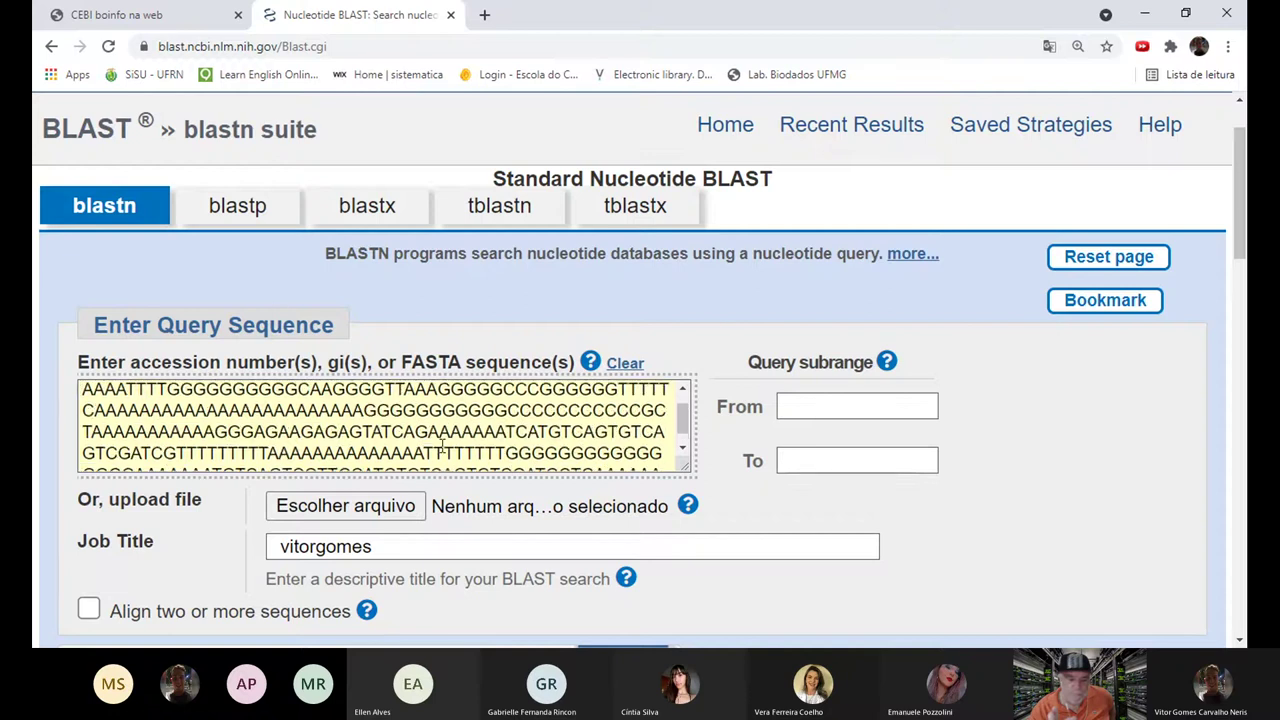
scroll(441, 447, down, 3)
scroll(441, 447, down, 9)
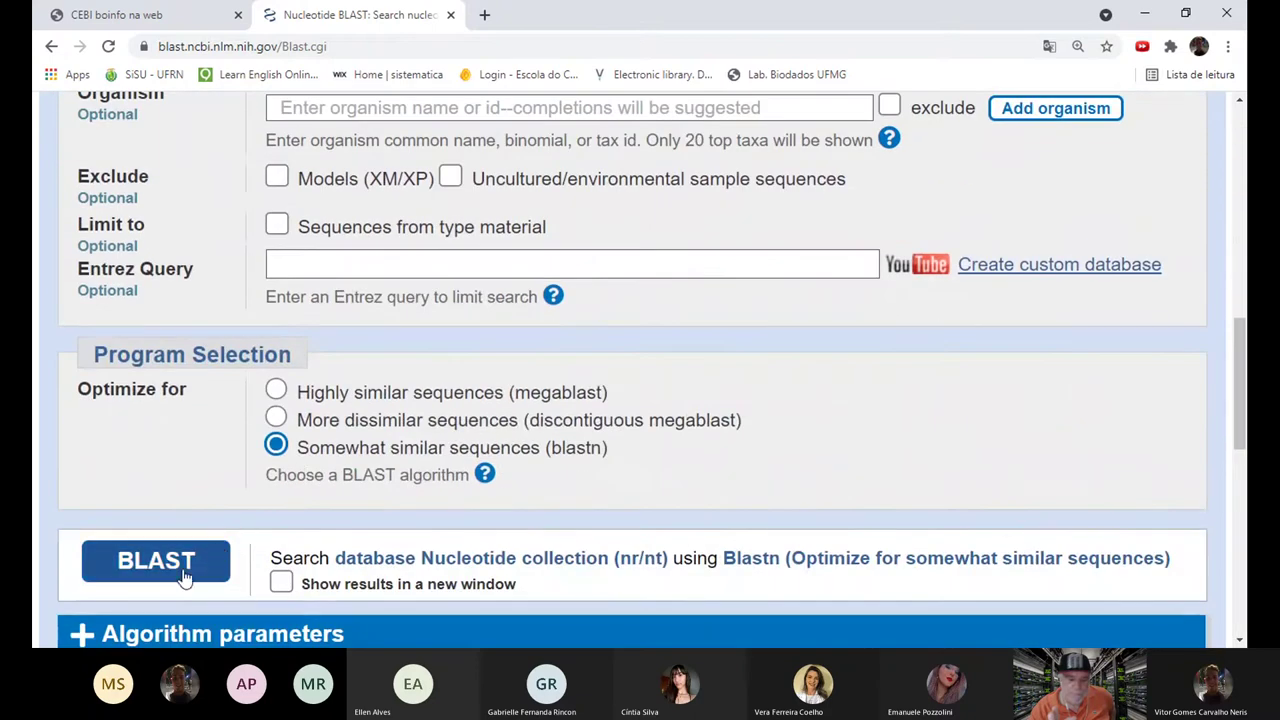
click(156, 562)
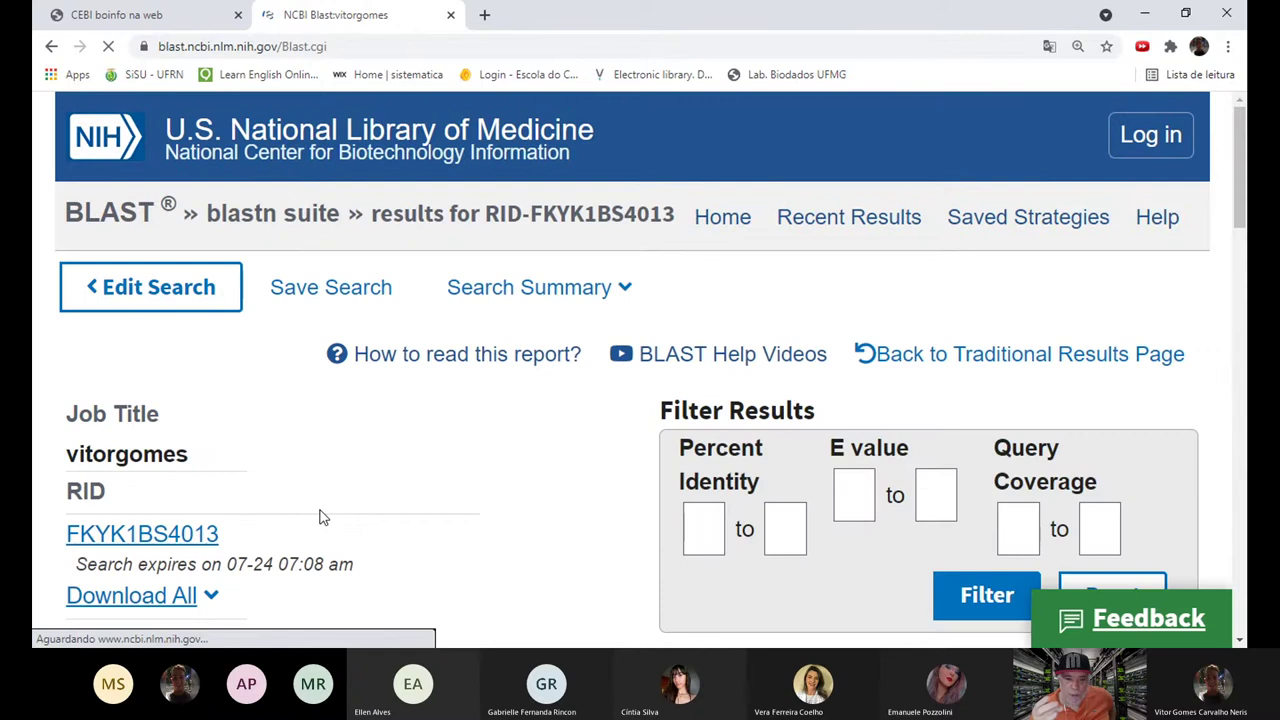
scroll(320, 517, down, 6)
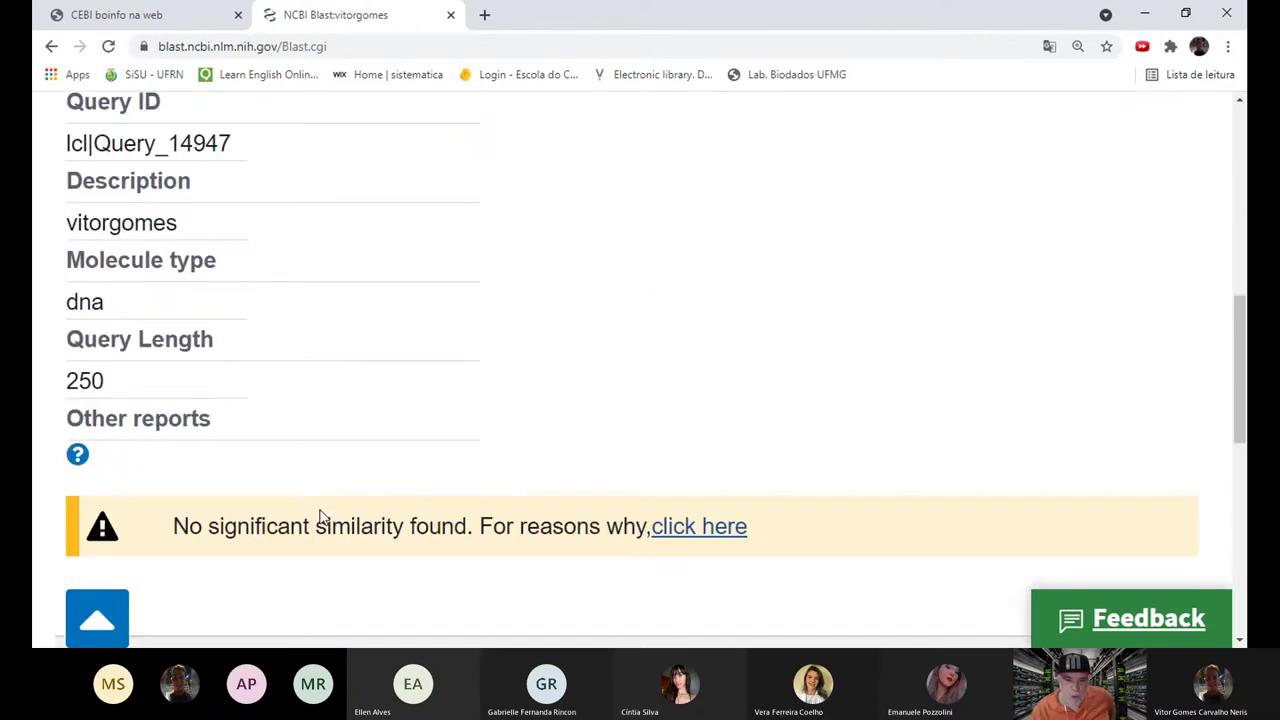
scroll(366, 489, up, 3)
scroll(303, 462, up, 5)
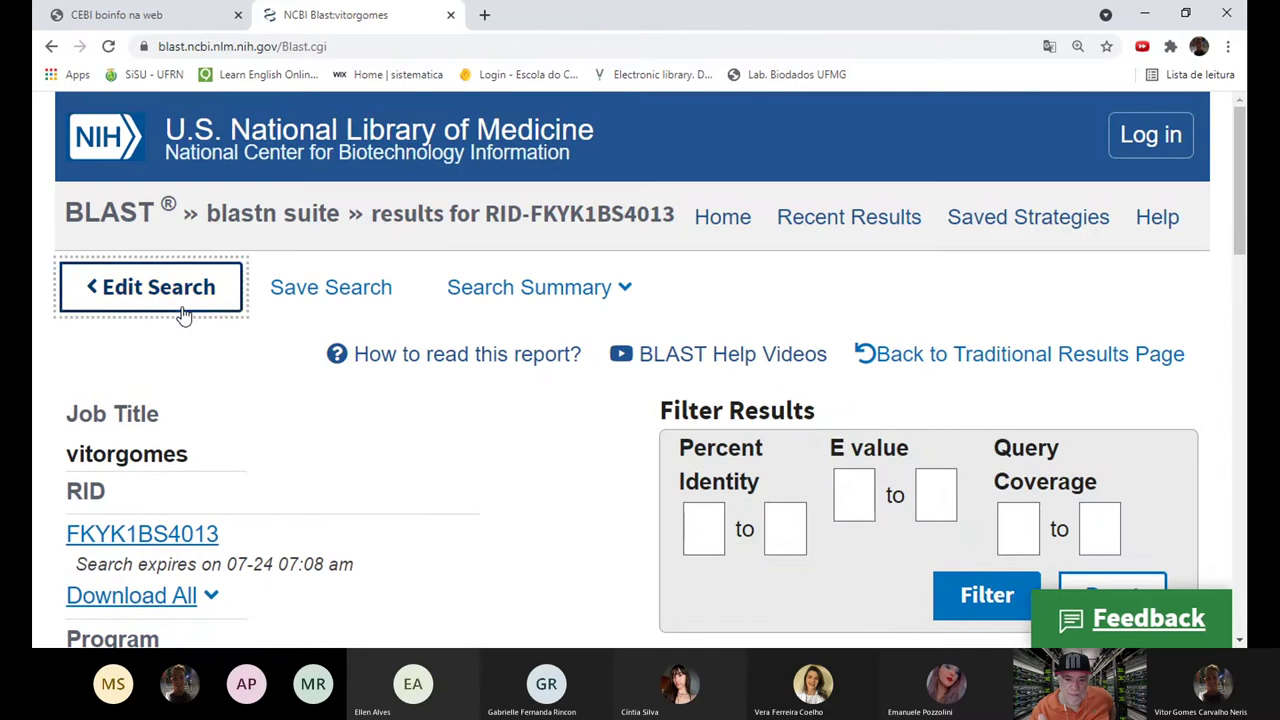
Step: Reopen the search and replace the sequence below the FASTA header with an invented lowercase one starting aaaaaaaaaatttggggggg and including tagcatcgttgcatgtgcatgtacgtagctagctagc
click(182, 310)
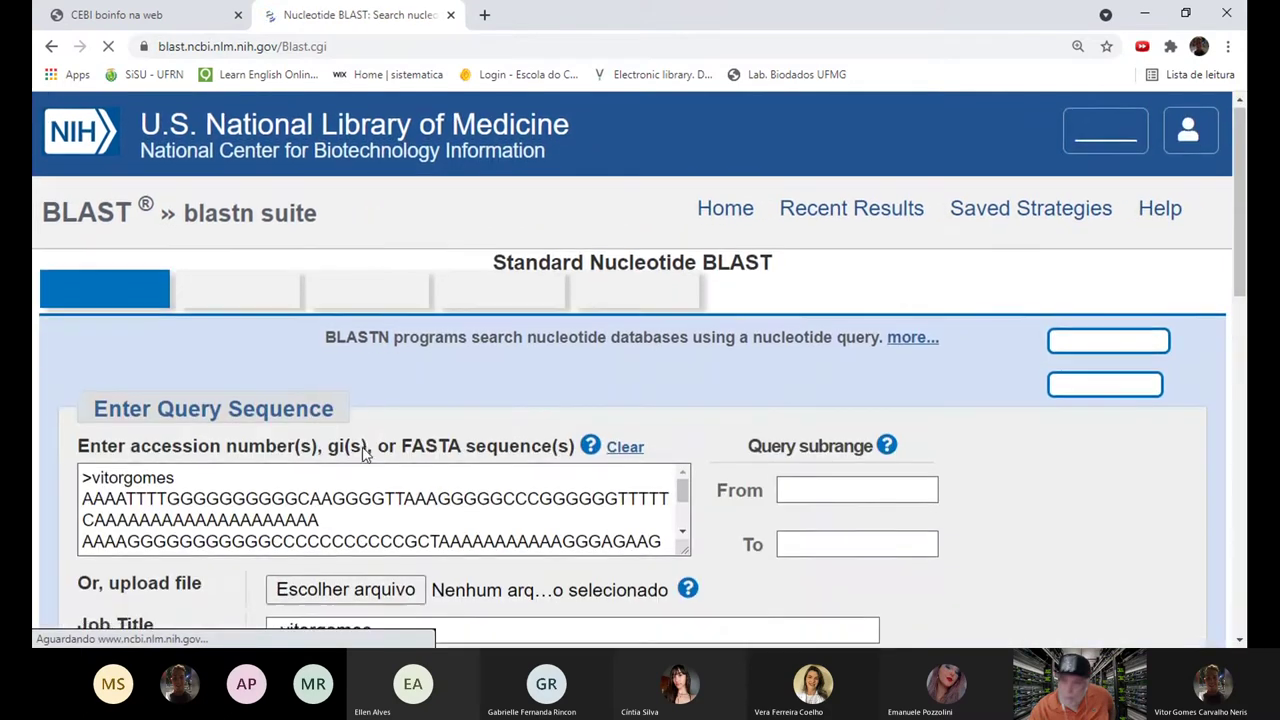
scroll(365, 452, down, 1)
drag(668, 459, 86, 418)
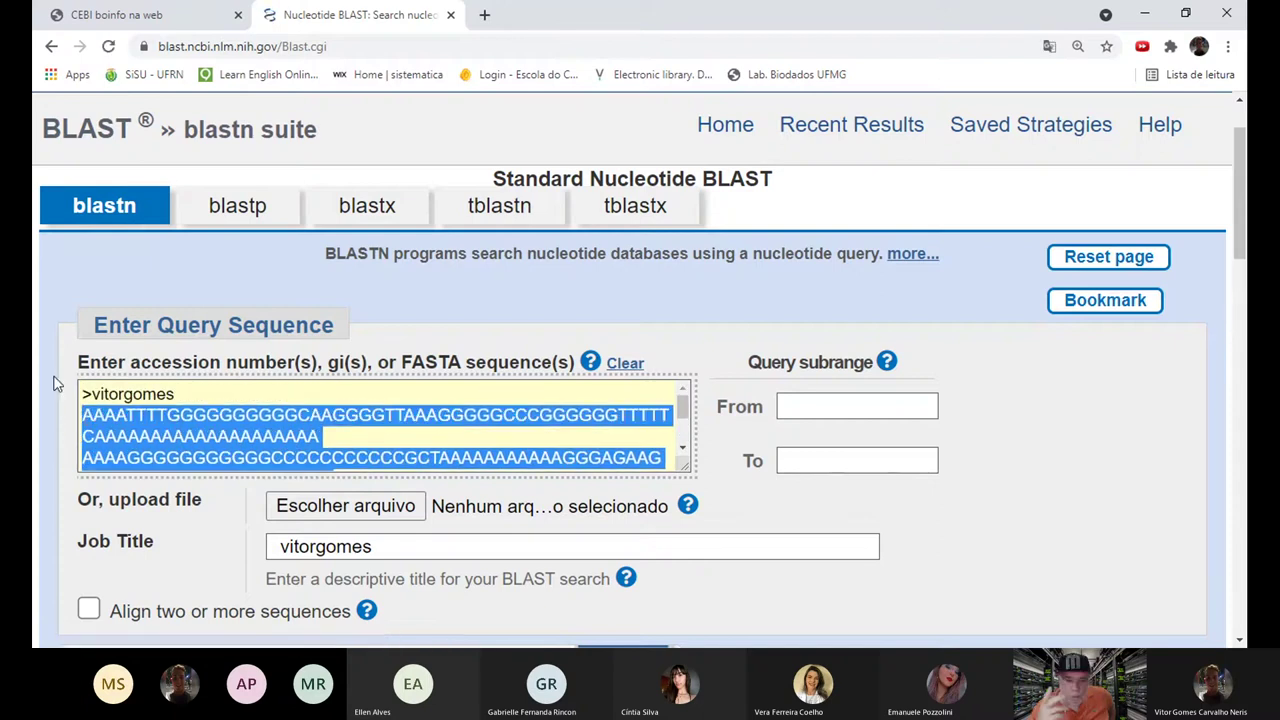
text(aaaaaaaaaatt)
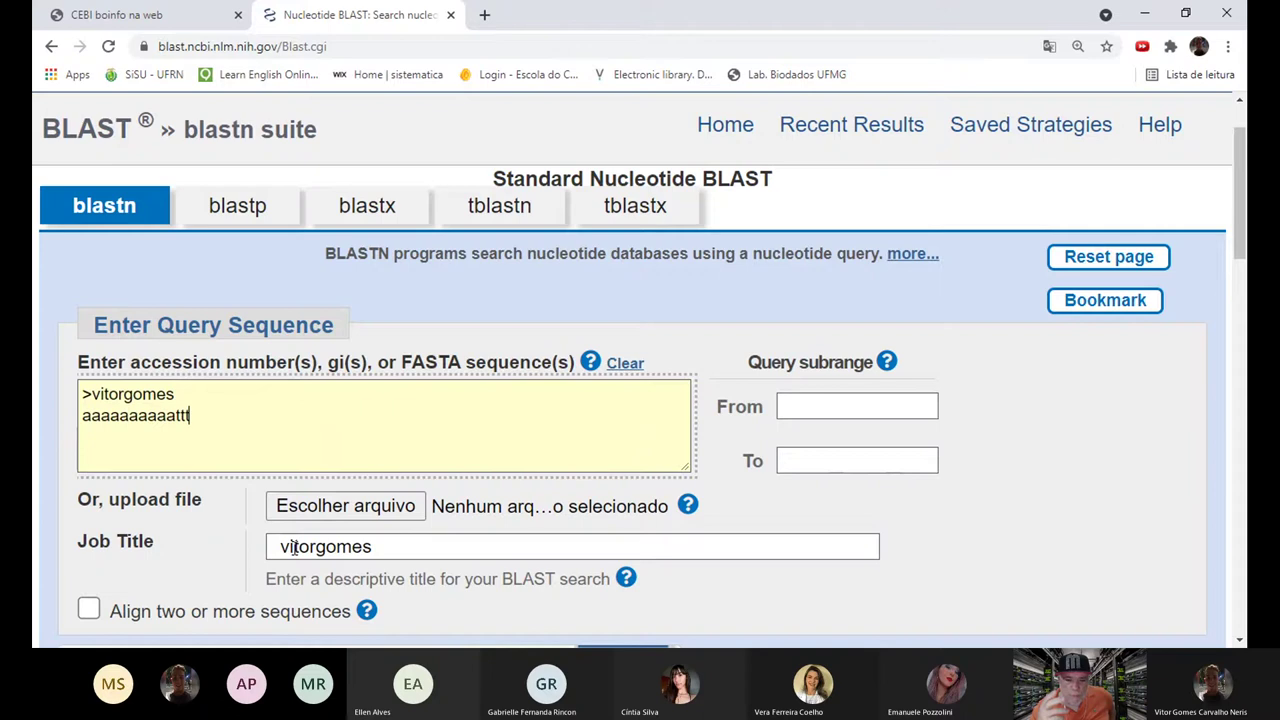
text(tgggggggccccccc)
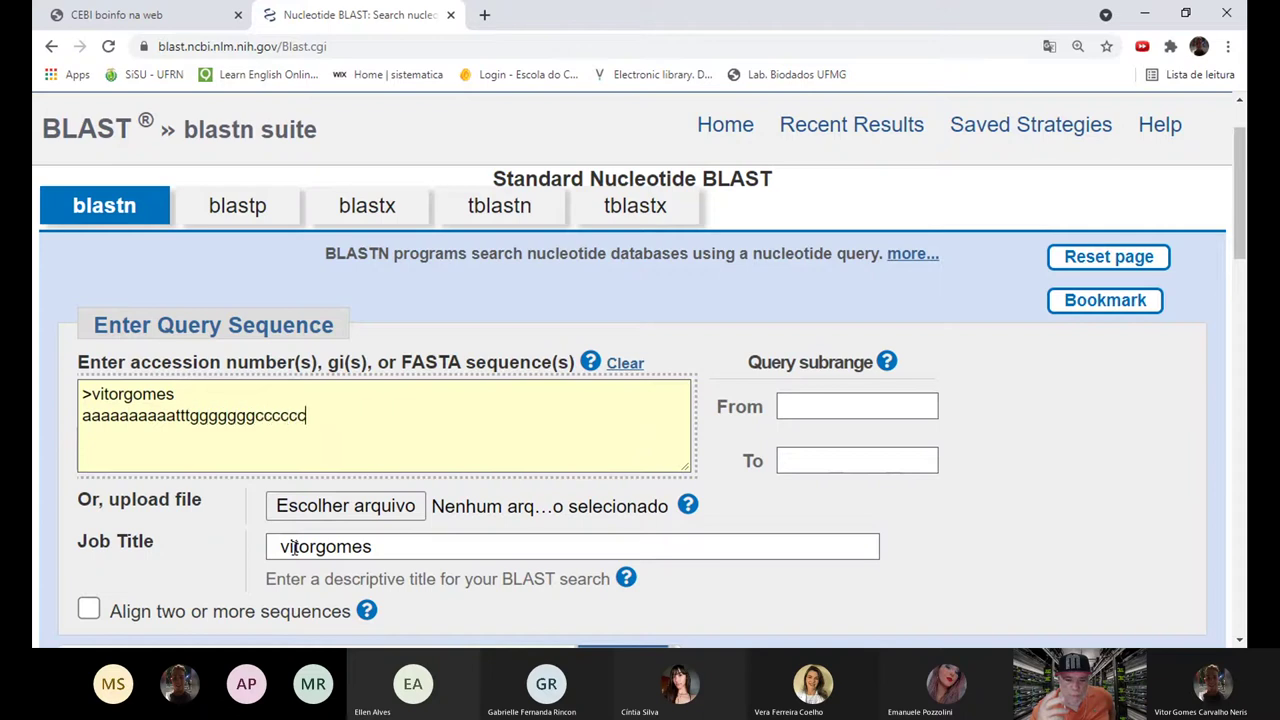
text(aaaaaaaaaaaaaaaaaaaaaaaaaaaat)
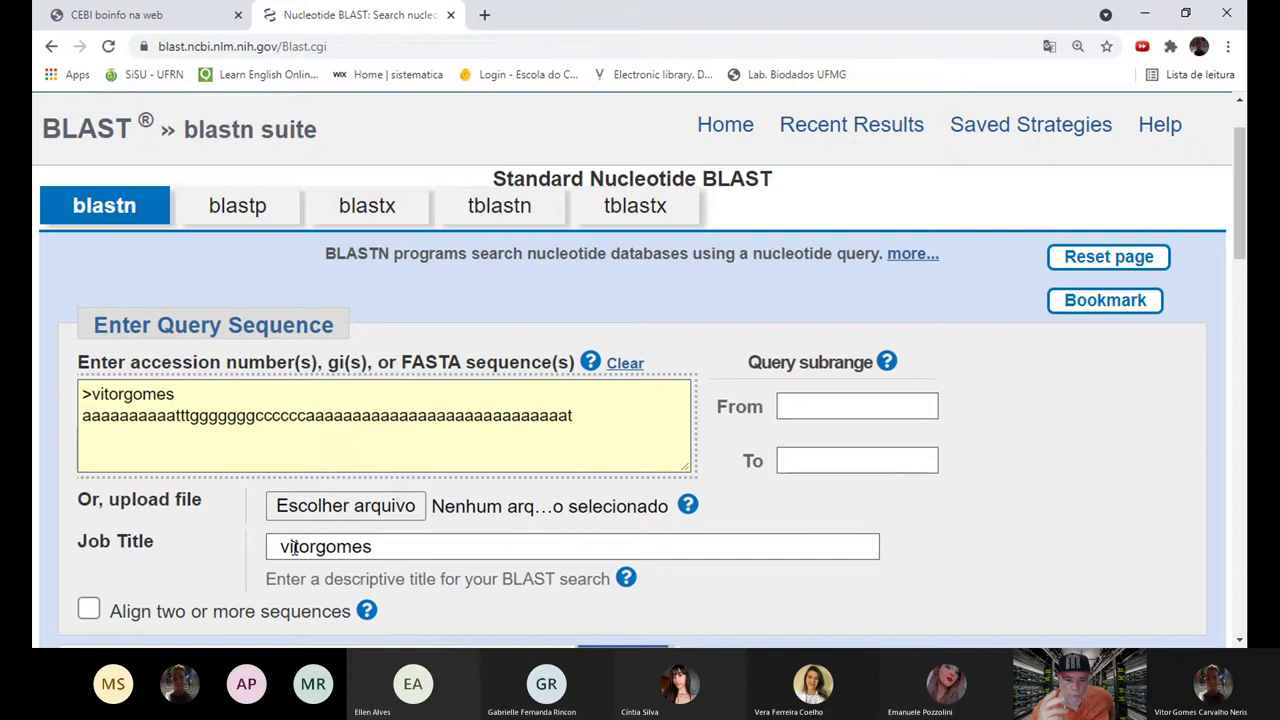
text(gcatcaaaaaaaaaaaaaaaaaaaaaaaa)
text(attttttttttttttttttg)
text(gggggggggcagctacgt)
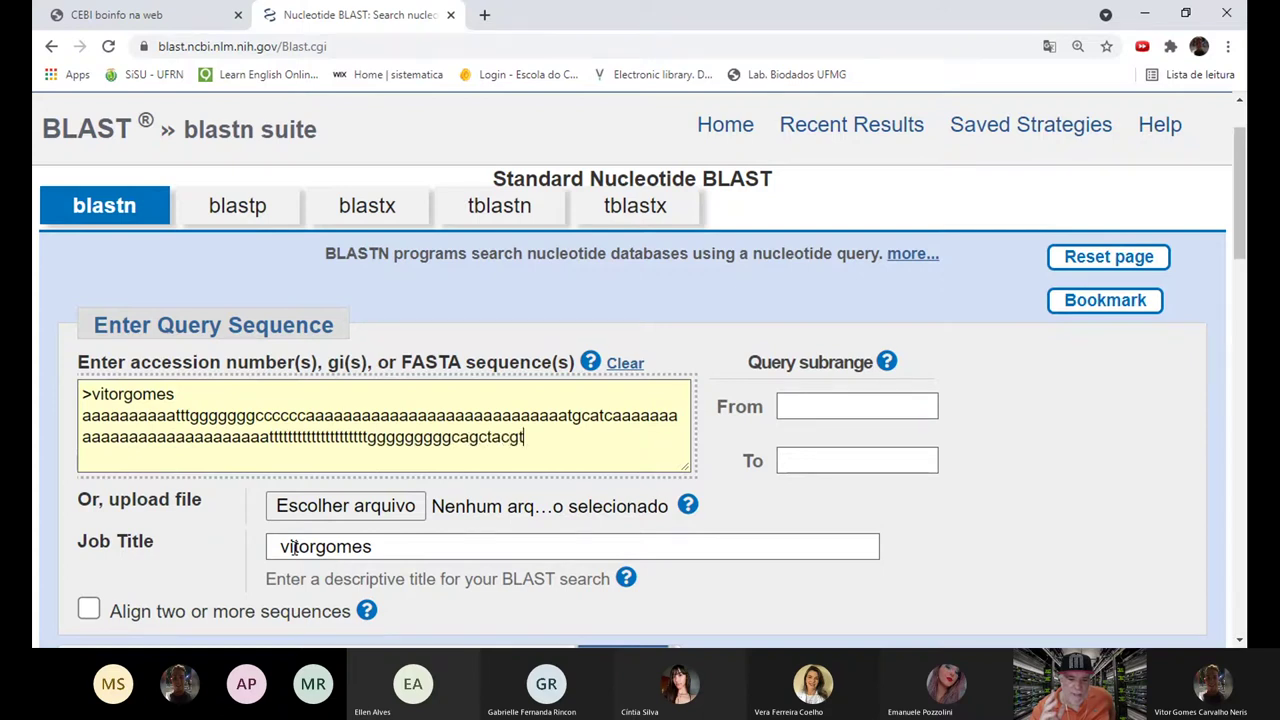
text(acaaaaaaaaaaaaaaaaac)
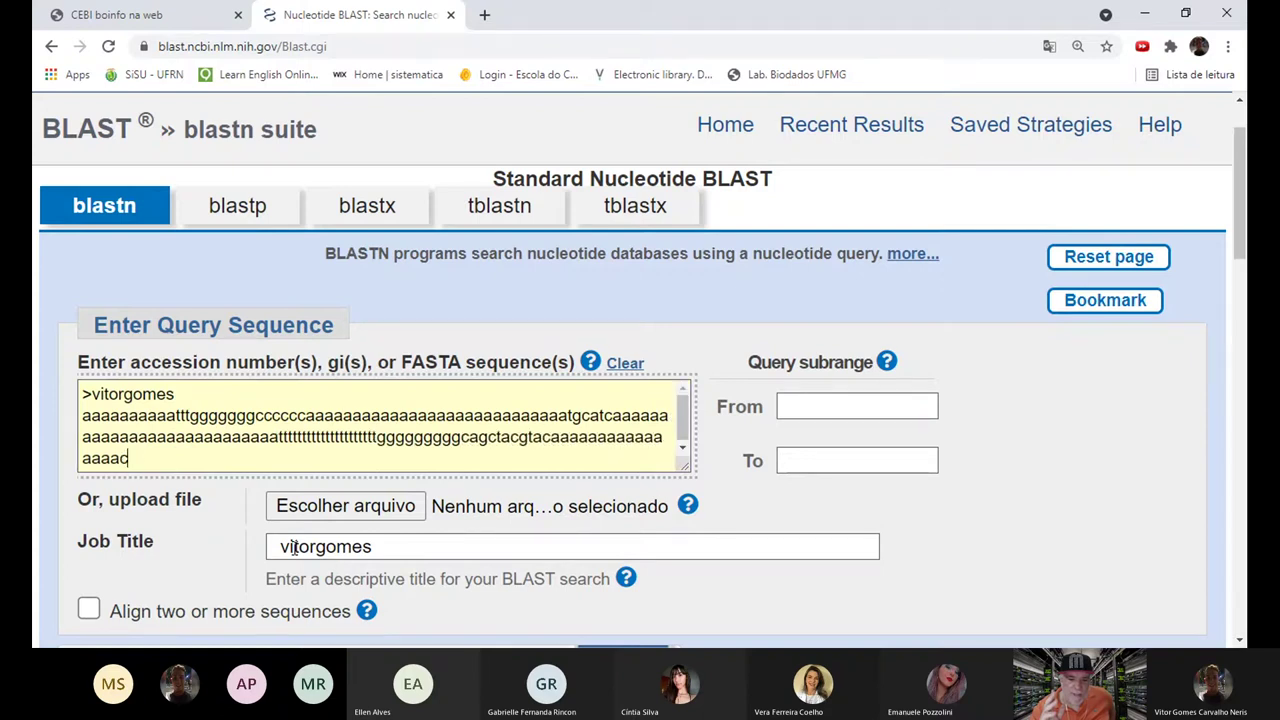
text(gggggggggggggatcgt)
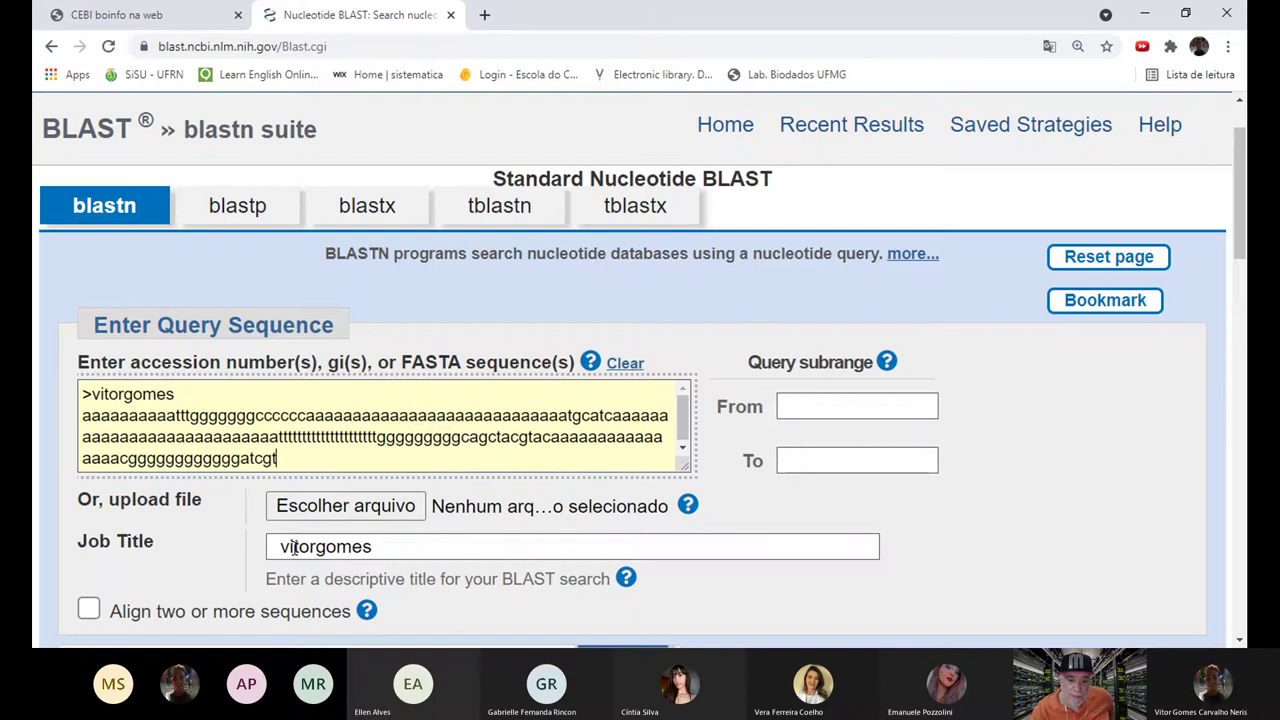
text(aaaaaaaaaaattttttttttt)
text(cccccccaaaaaaaaaag)
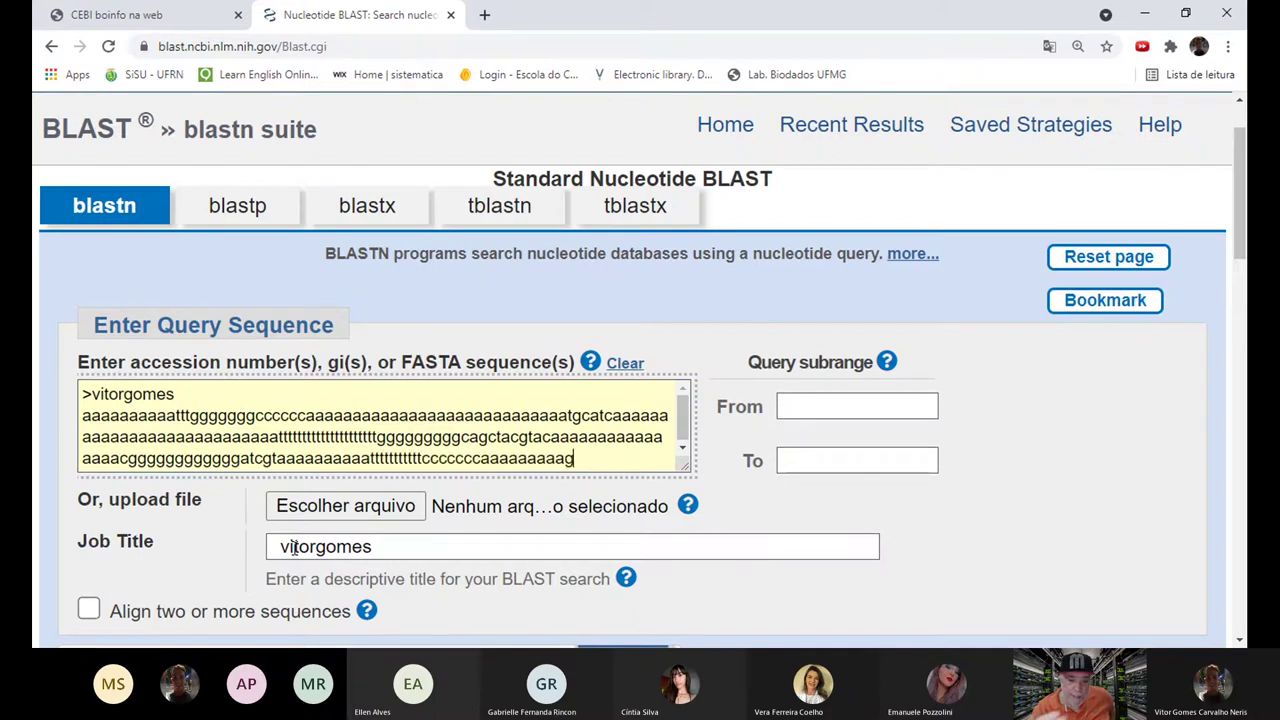
text(gggggggtttttttttta)
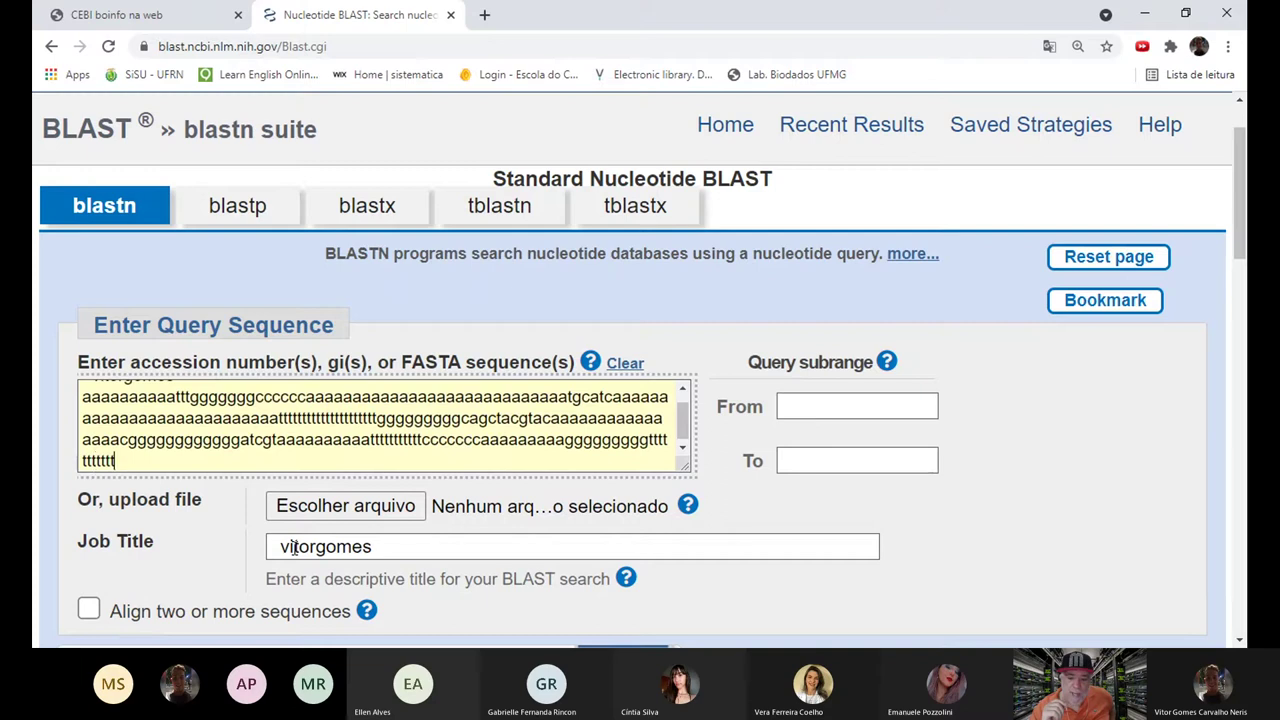
text(aaaaaaaaas)
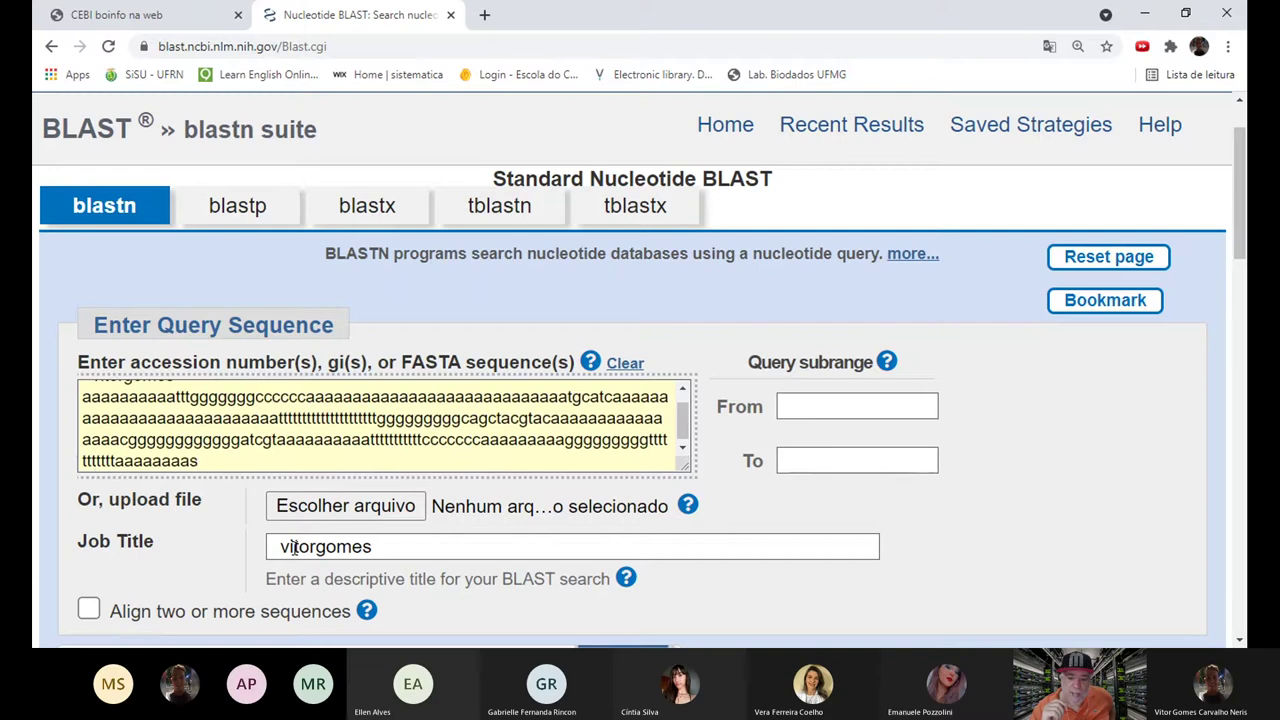
text(tttttttggggggggcccccccccaaaaaa)
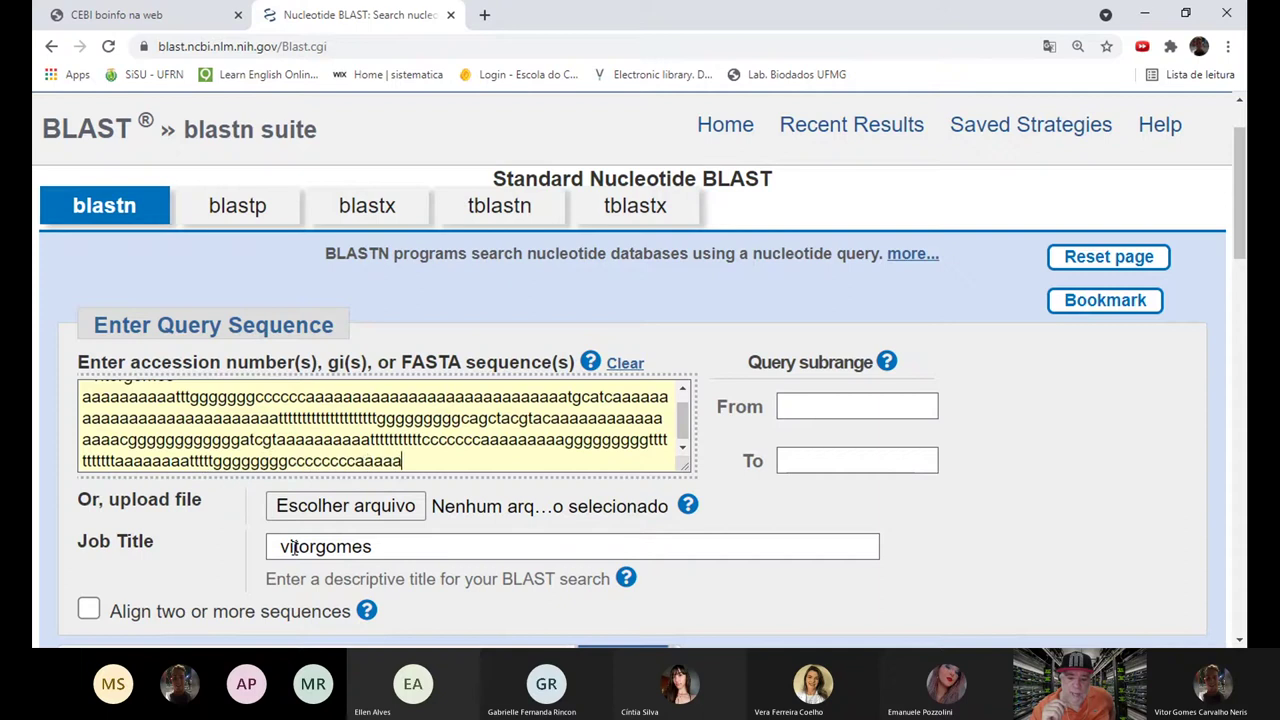
text(tagcatcgttgcatgtgcatgtacgtagctagctagc)
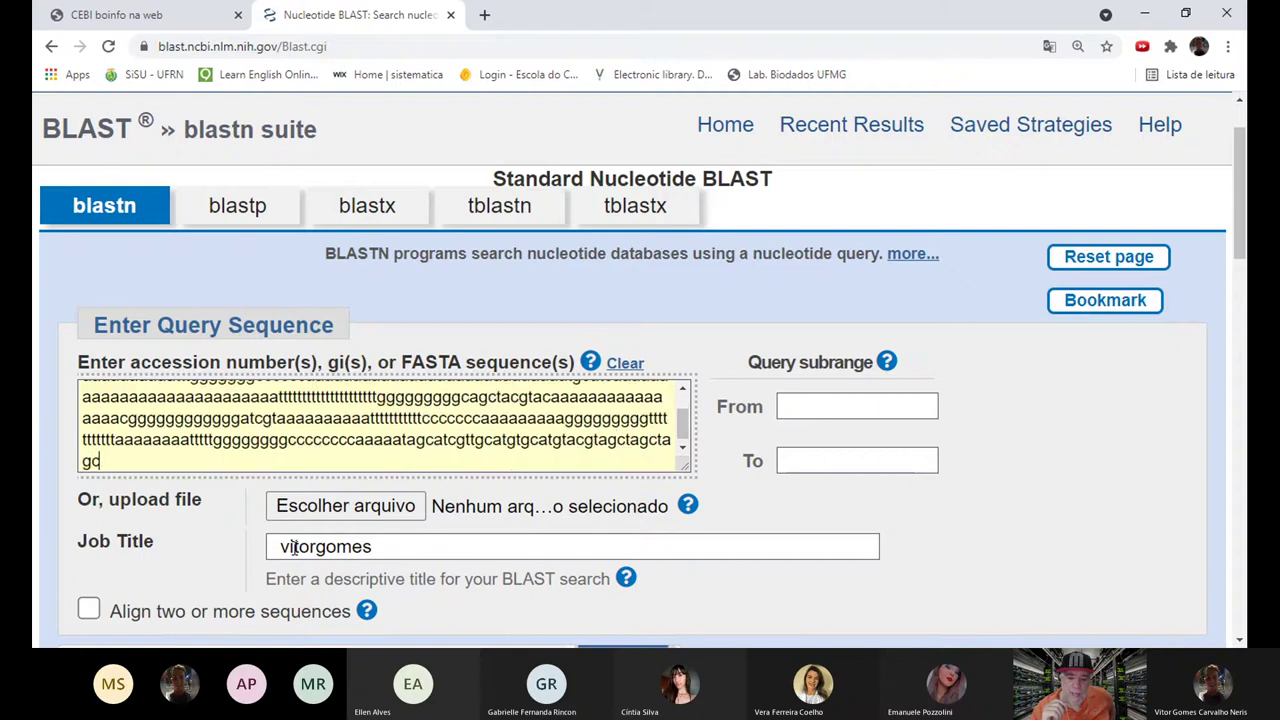
text(gcttttttt)
text(aaaaaaaaaacgataaaaaaaaaaacgatcgattttttttttcagtcag)
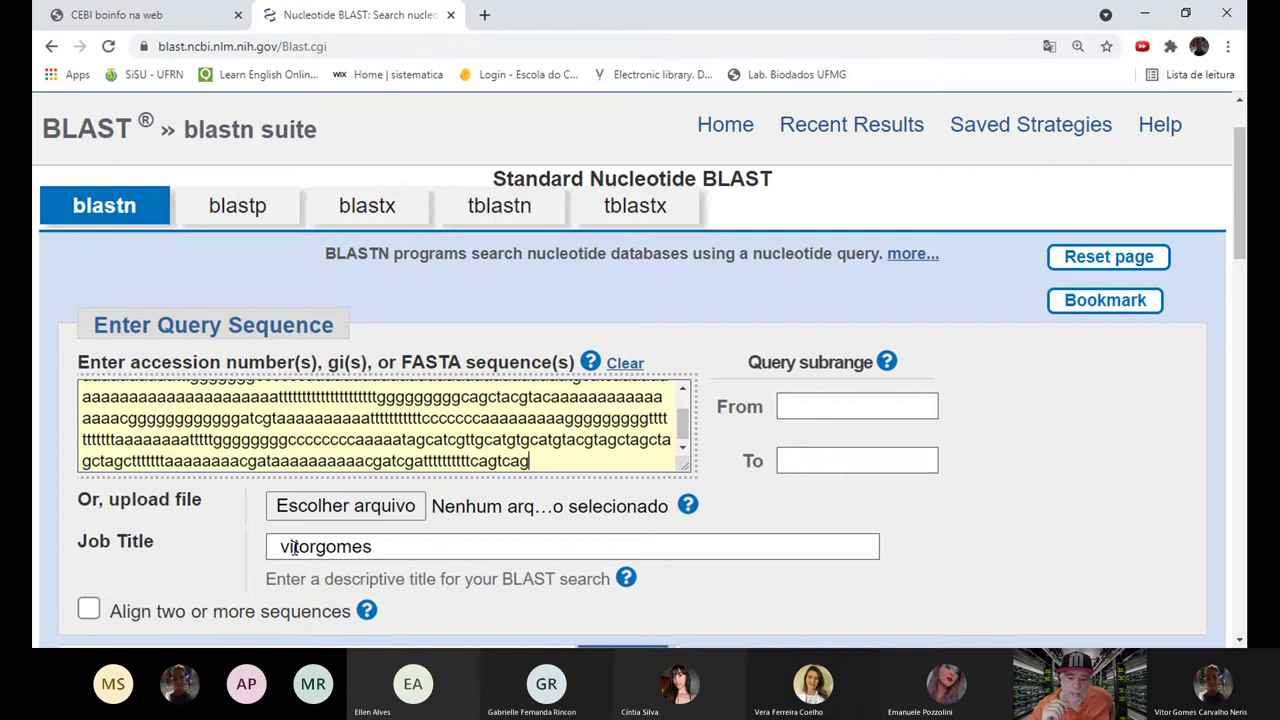
text(ttttttttttttcaaaaaaaaaaa)
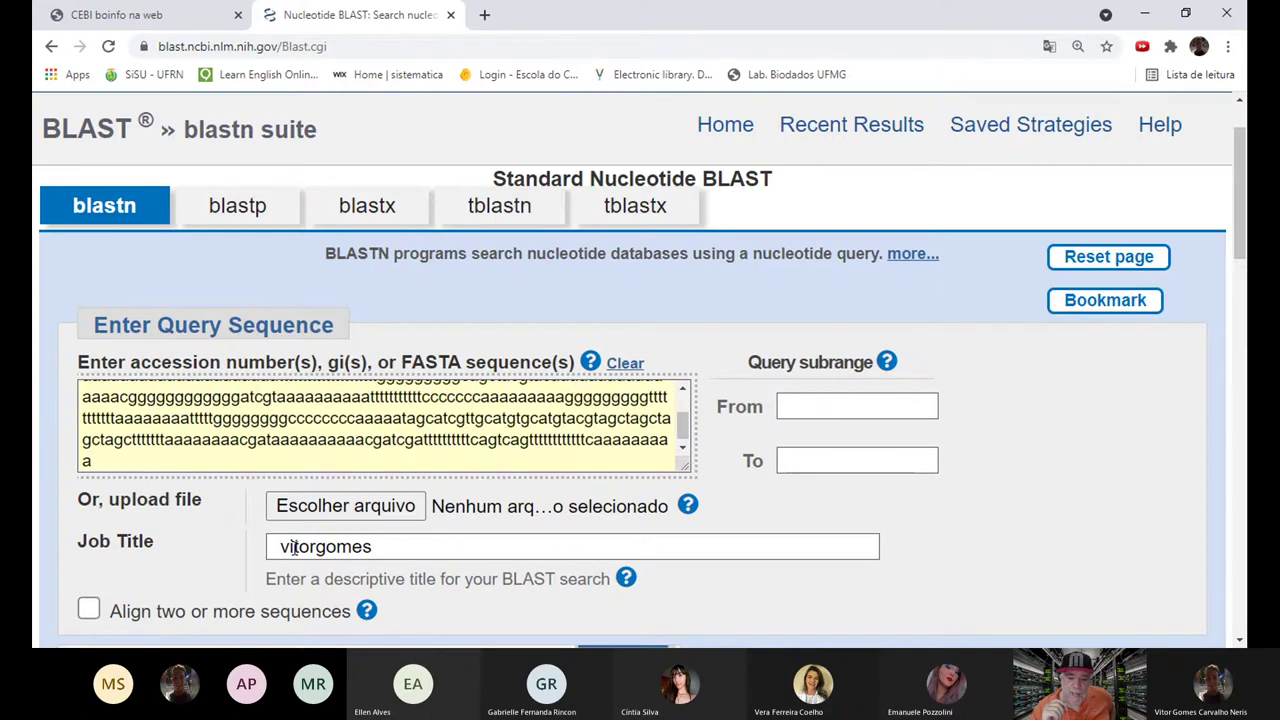
key(BackSpace)
Step: Run the BLAST search with the new query sequence and review the table of sequences producing significant alignments
scroll(285, 588, down, 10)
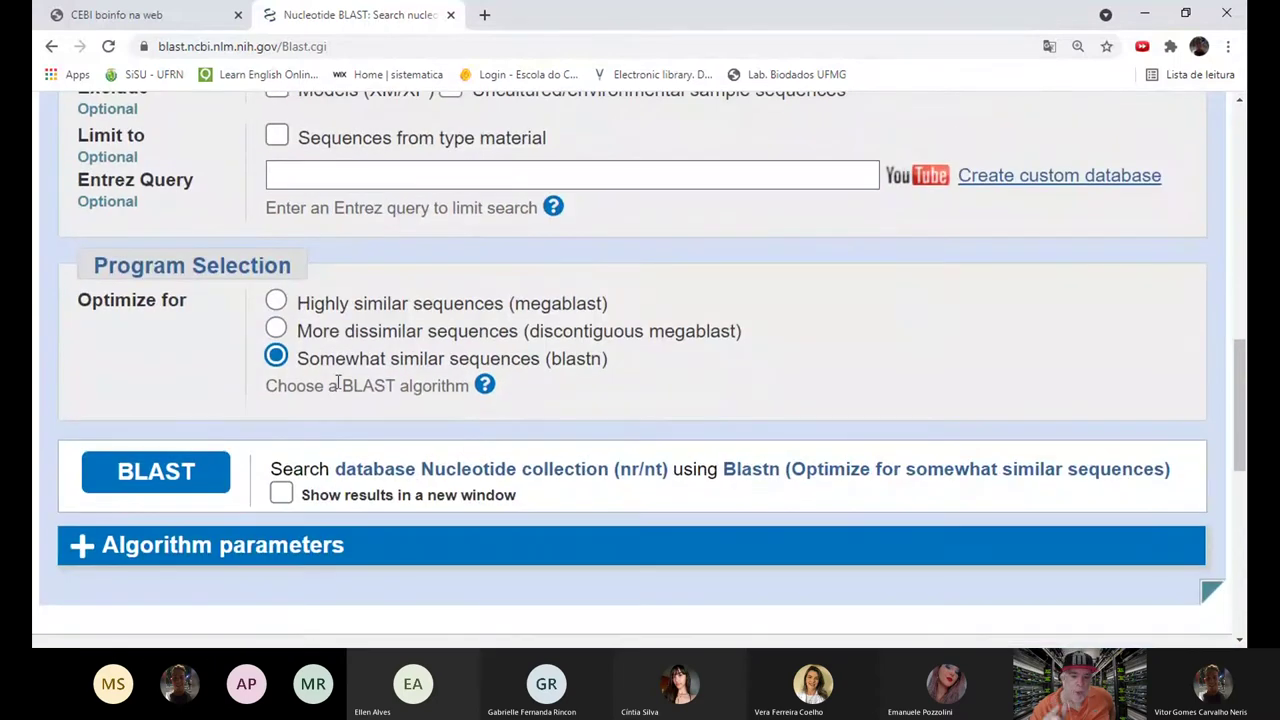
click(194, 481)
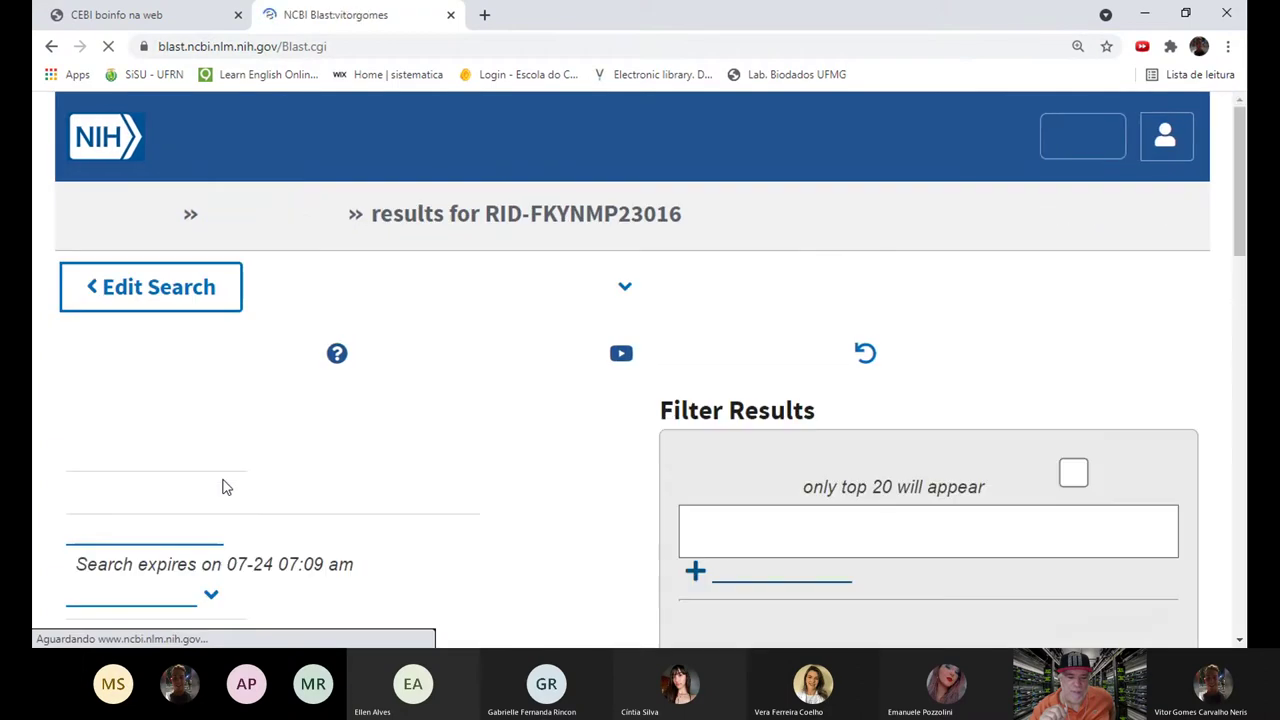
scroll(224, 487, down, 10)
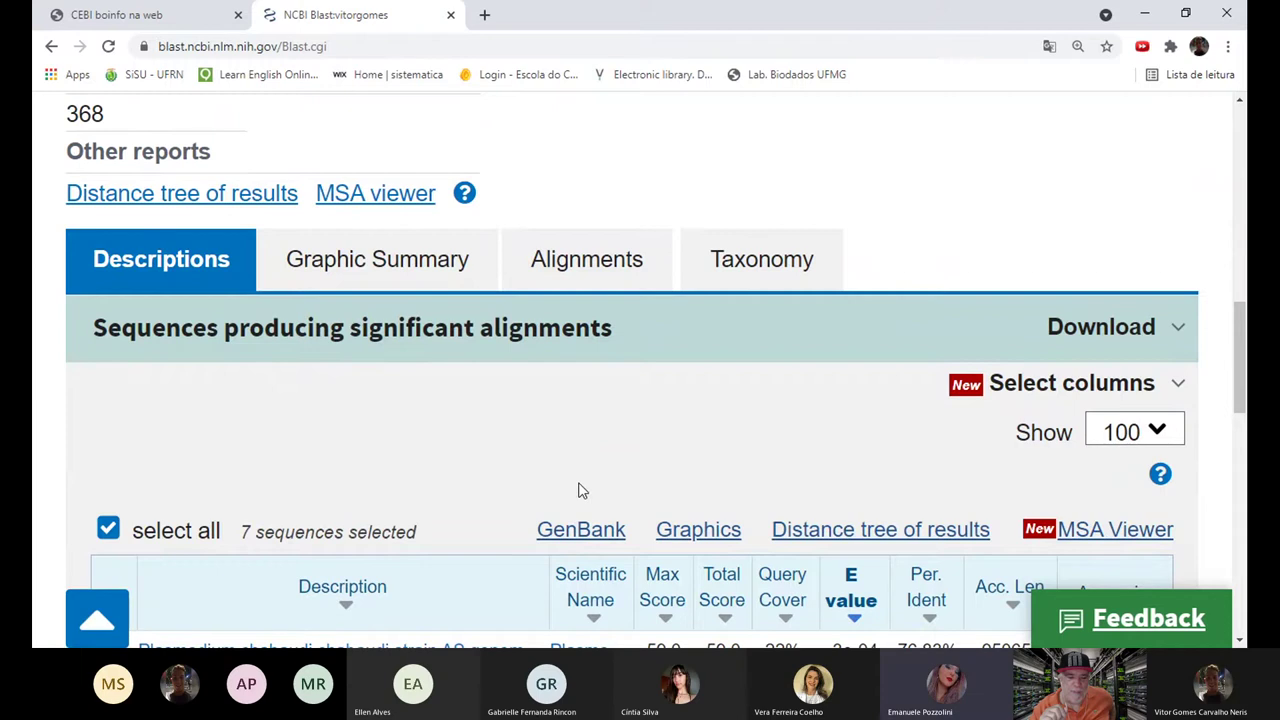
scroll(580, 490, down, 4)
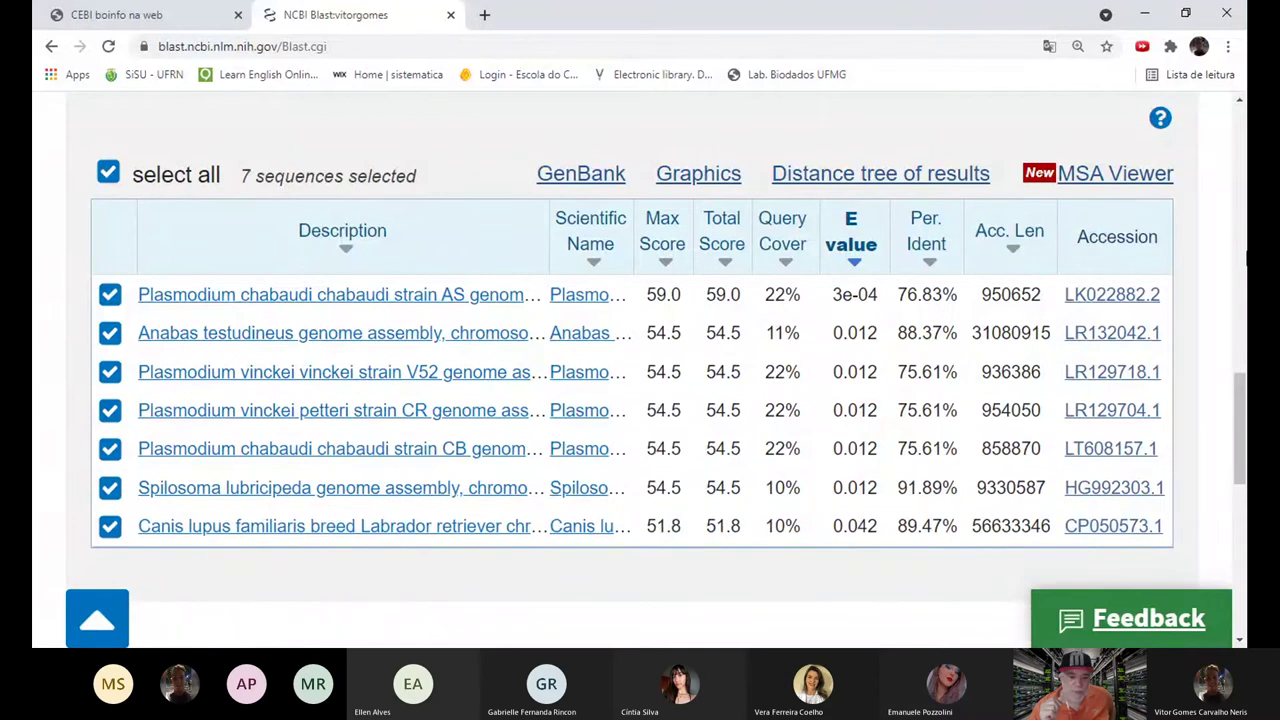
scroll(1246, 258, up, 1)
scroll(866, 320, down, 1)
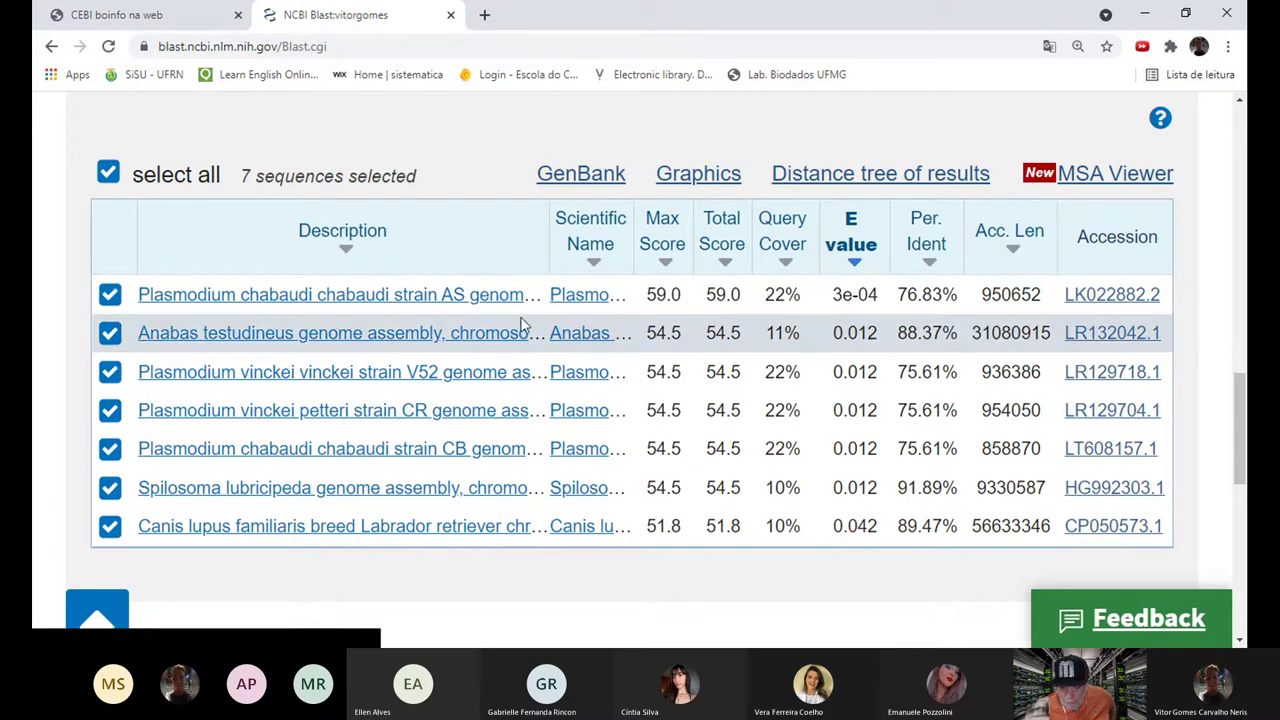
Step: Open the pairwise alignments of the results and examine the query's match against Plasmodium chabaudi chabaudi strain AS chromosome 5
scroll(520, 325, up, 3)
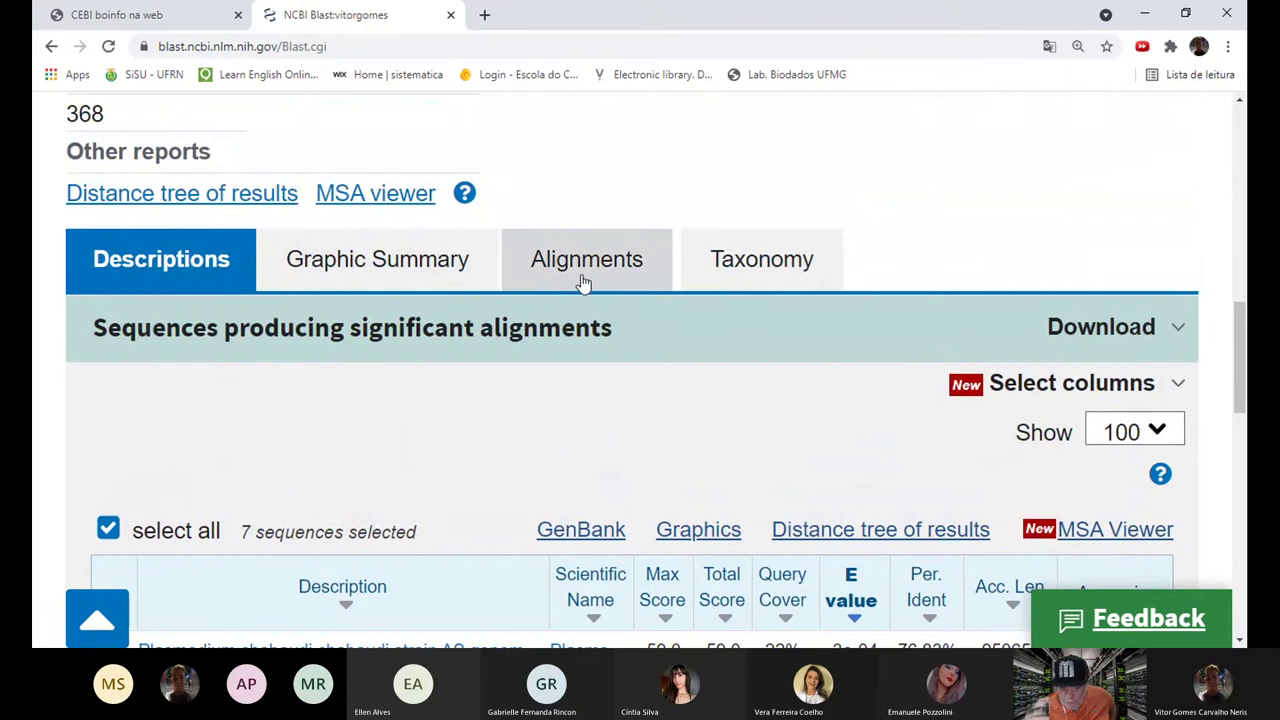
click(584, 283)
scroll(610, 330, down, 2)
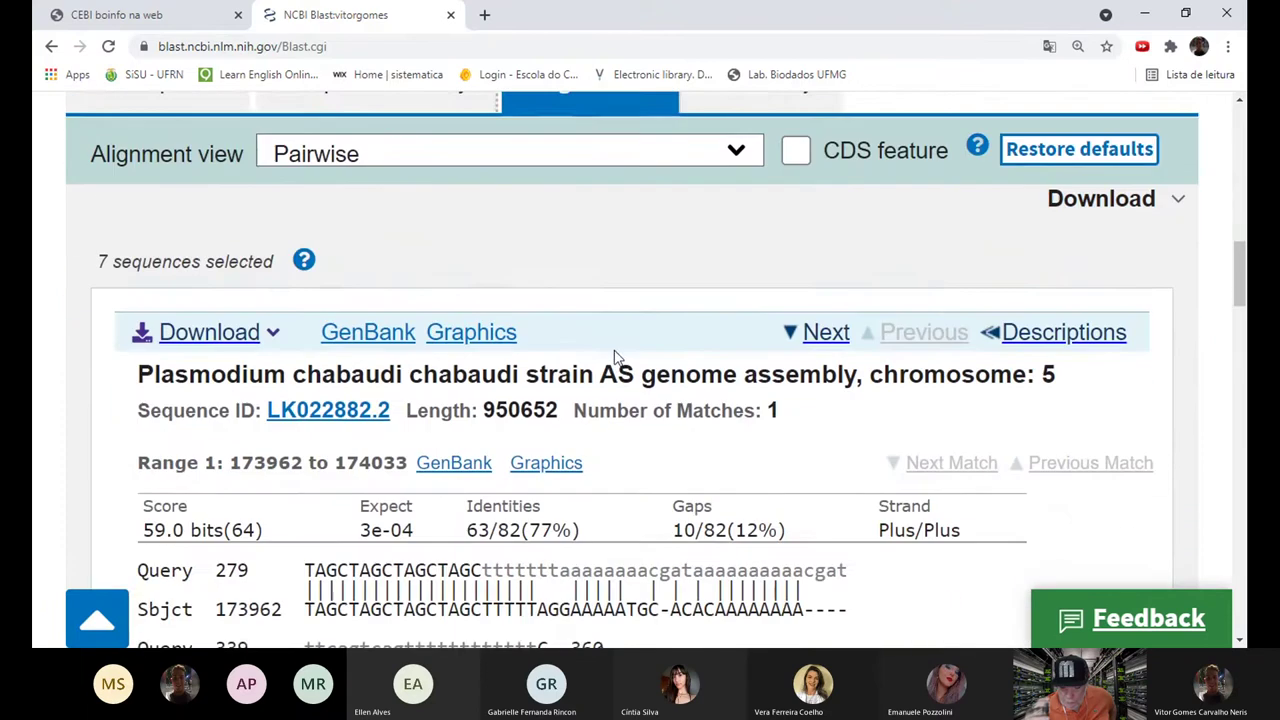
scroll(617, 358, down, 3)
scroll(905, 488, up, 1)
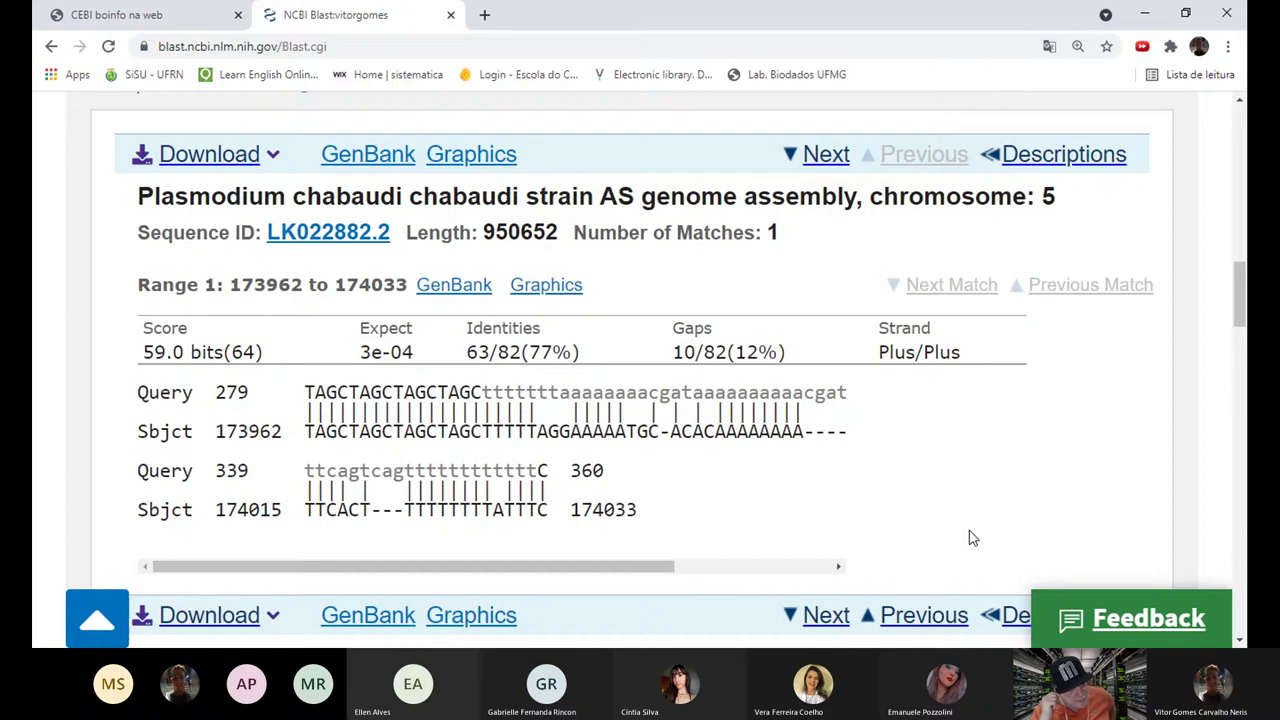
scroll(980, 514, down, 1)
scroll(988, 500, up, 1)
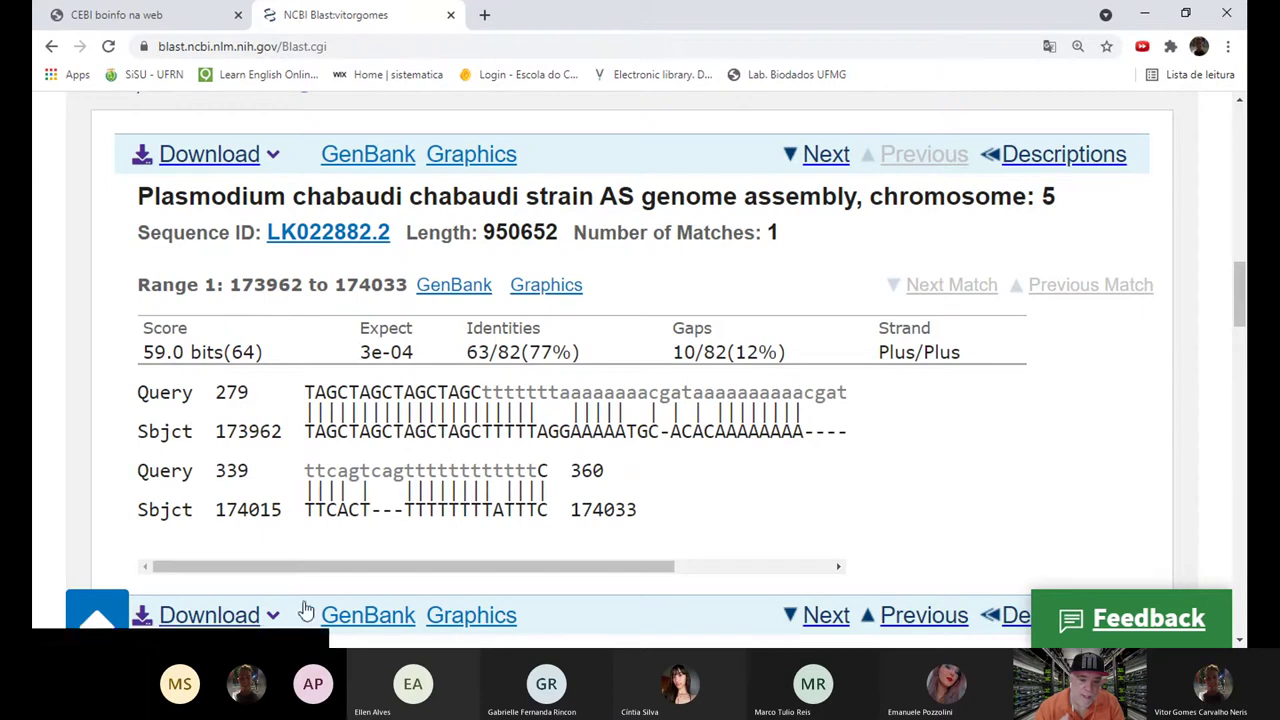
scroll(950, 500, up, 1)
scroll(953, 508, down, 1)
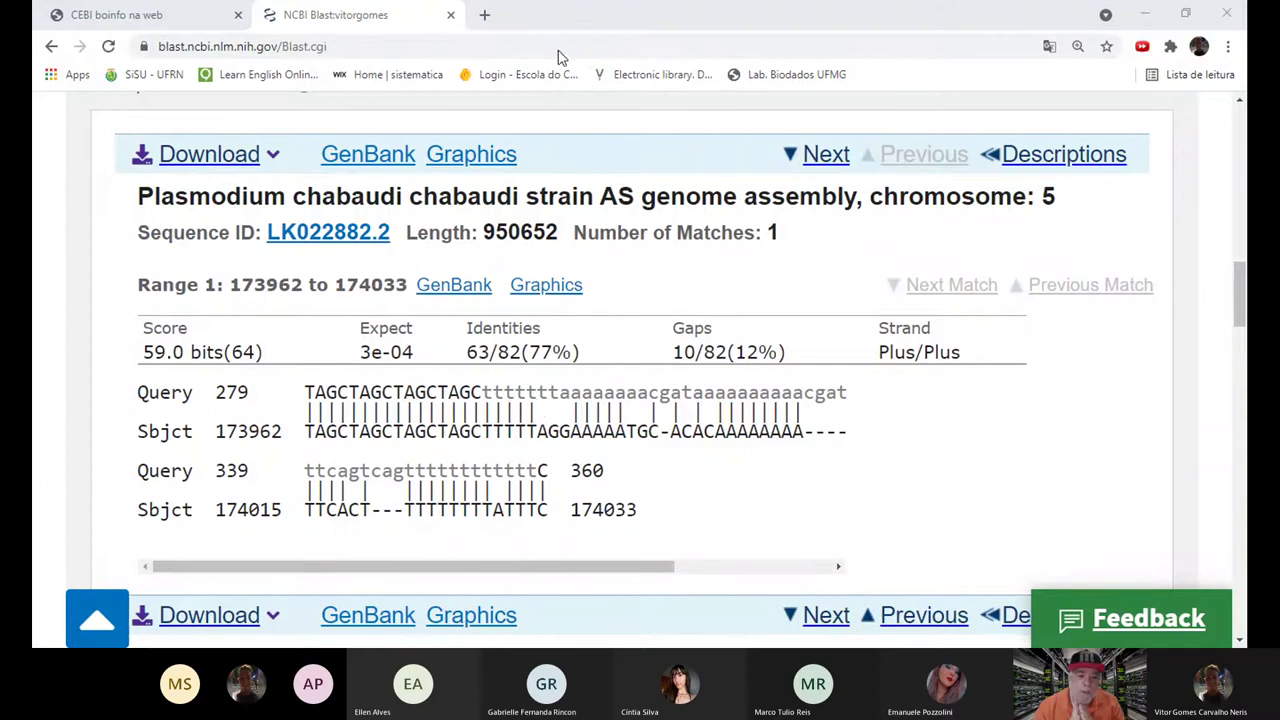
double_click(825, 21)
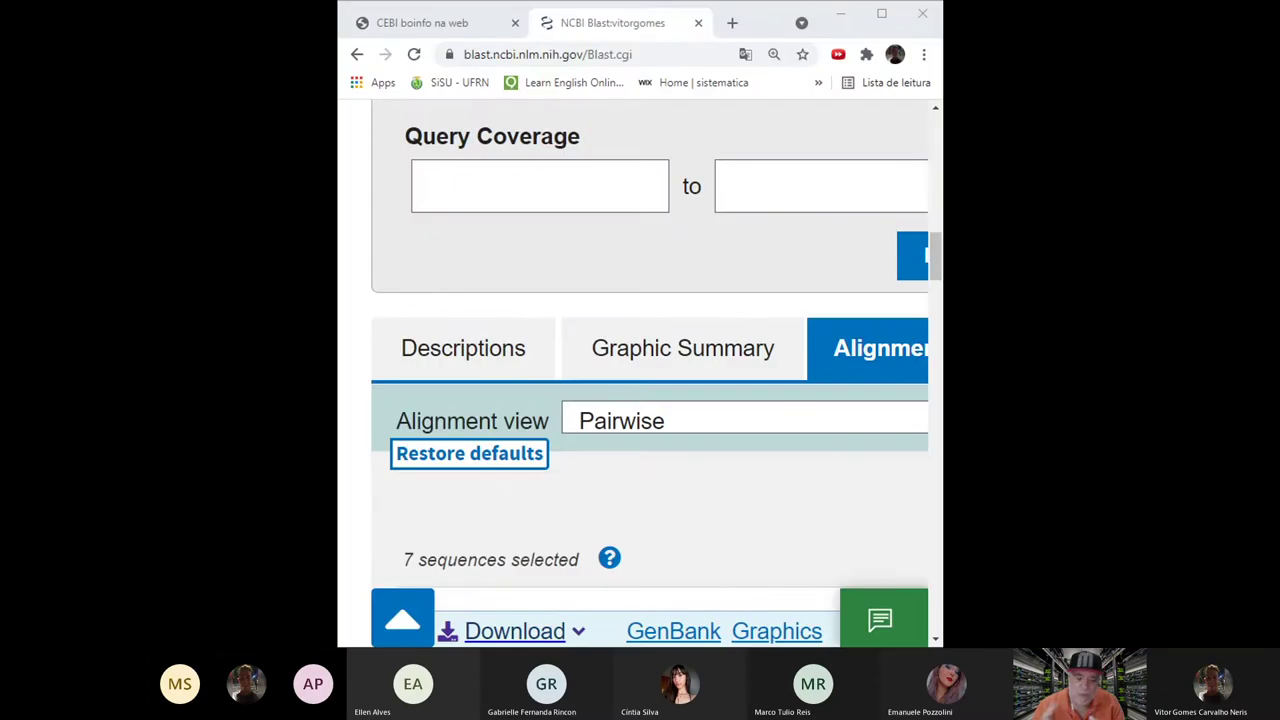
click(881, 13)
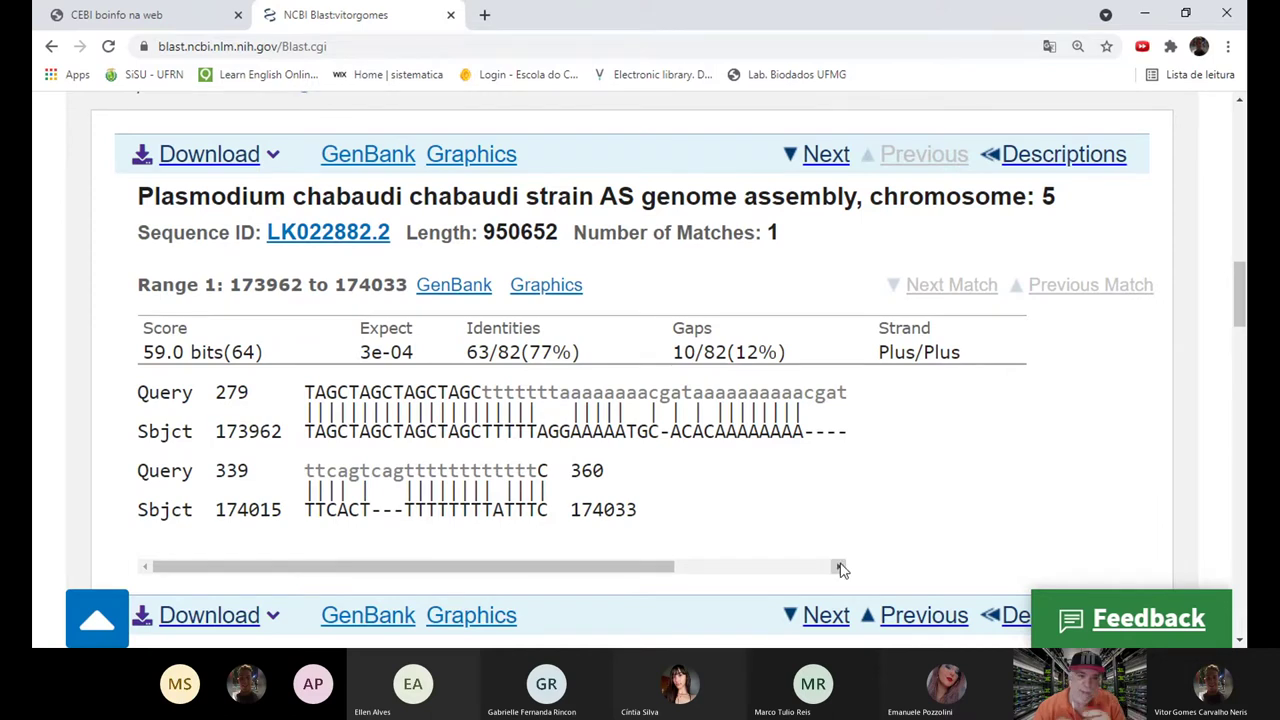
Step: Compare the Plasmodium chabaudi chromosome 5 alignment with the Anabas testudineus chromosome 18 alignment, including their scores, identities and gaps
scroll(840, 568, down, 5)
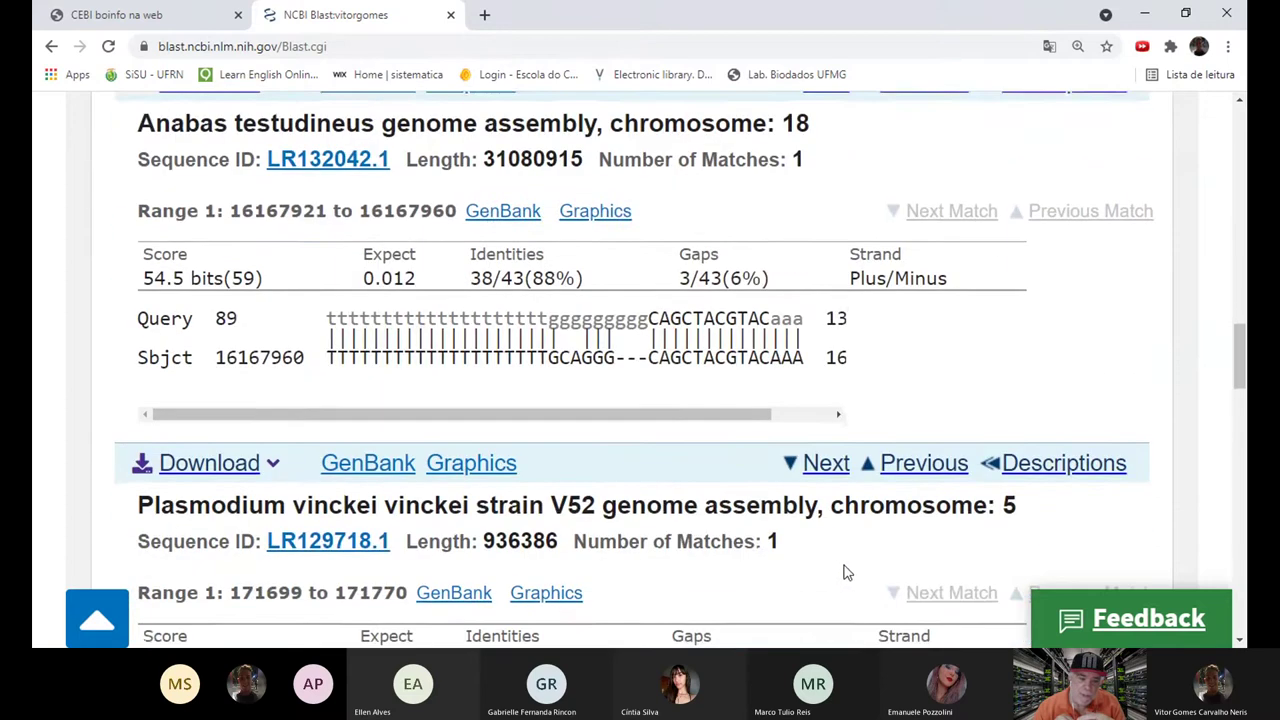
scroll(843, 571, up, 5)
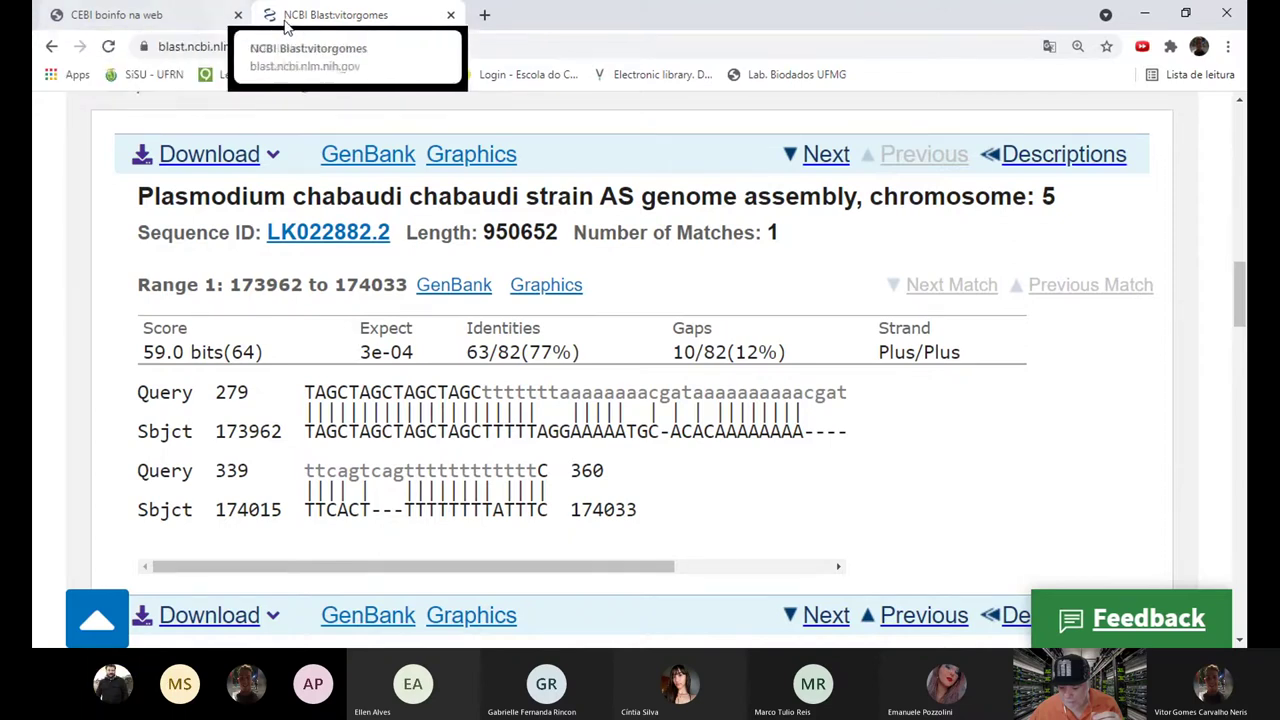
scroll(376, 262, up, 1)
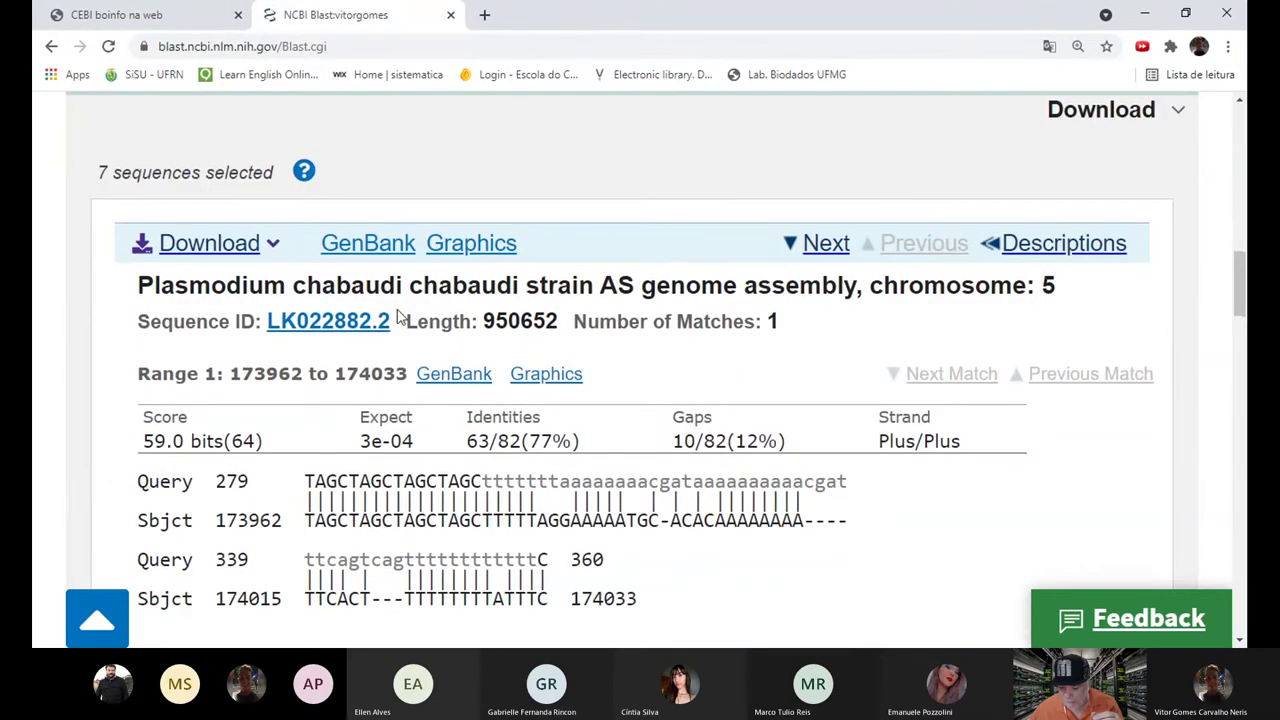
scroll(439, 452, down, 1)
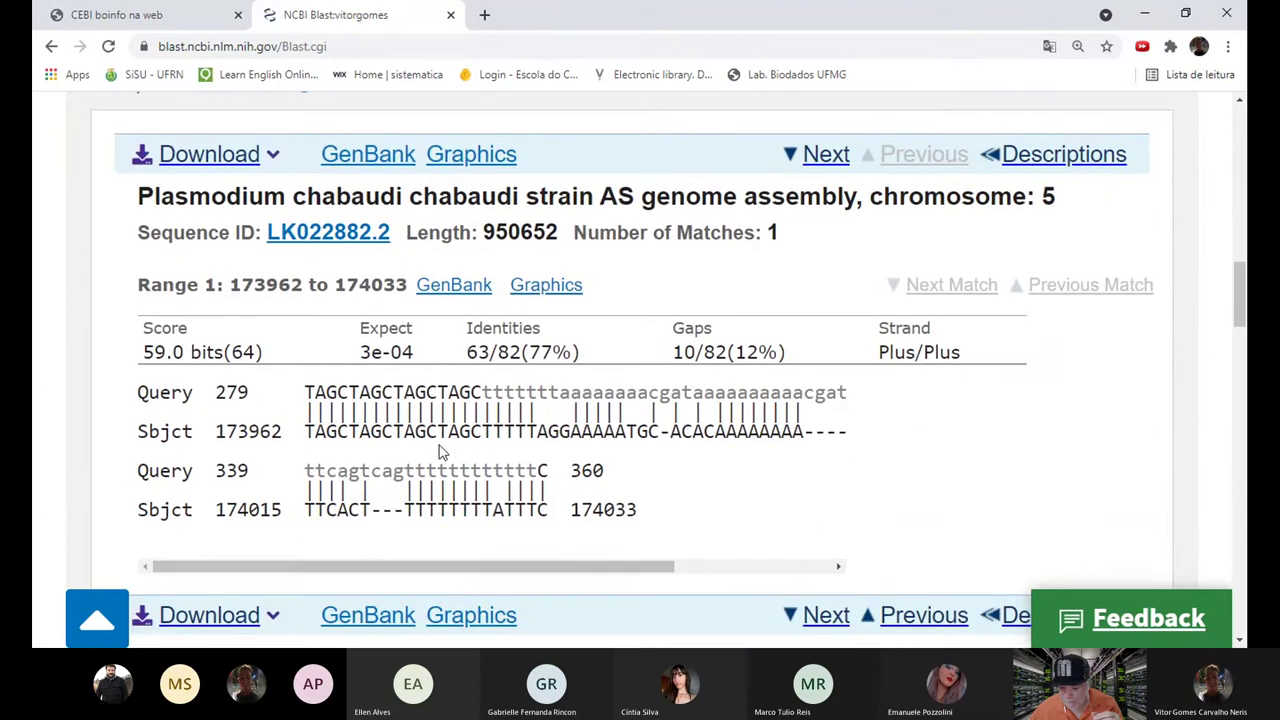
scroll(441, 452, down, 1)
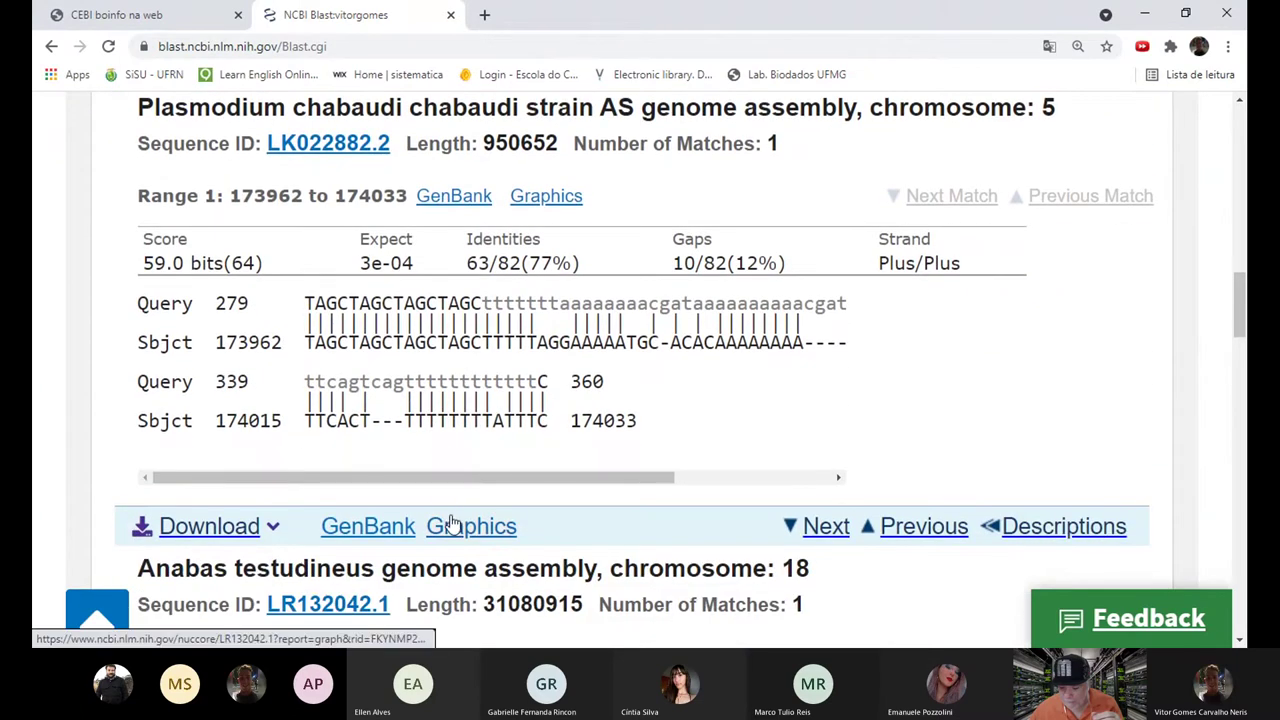
scroll(450, 525, up, 1)
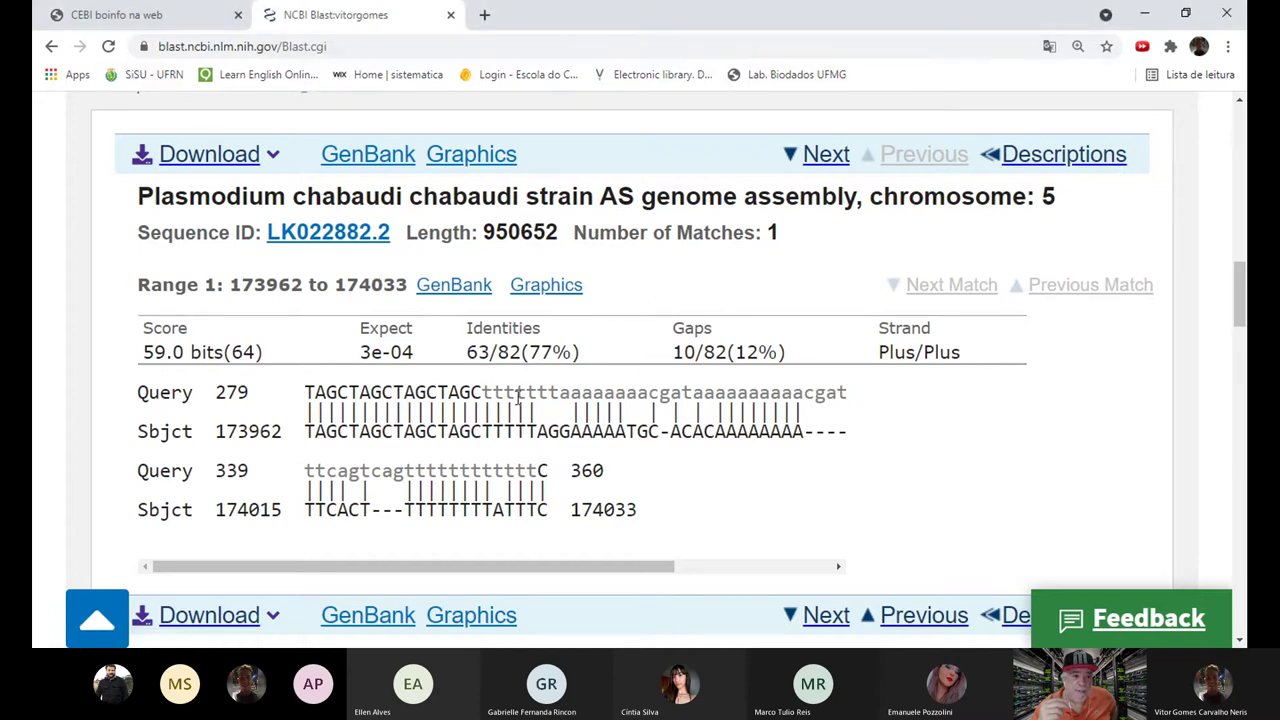
scroll(656, 480, down, 1)
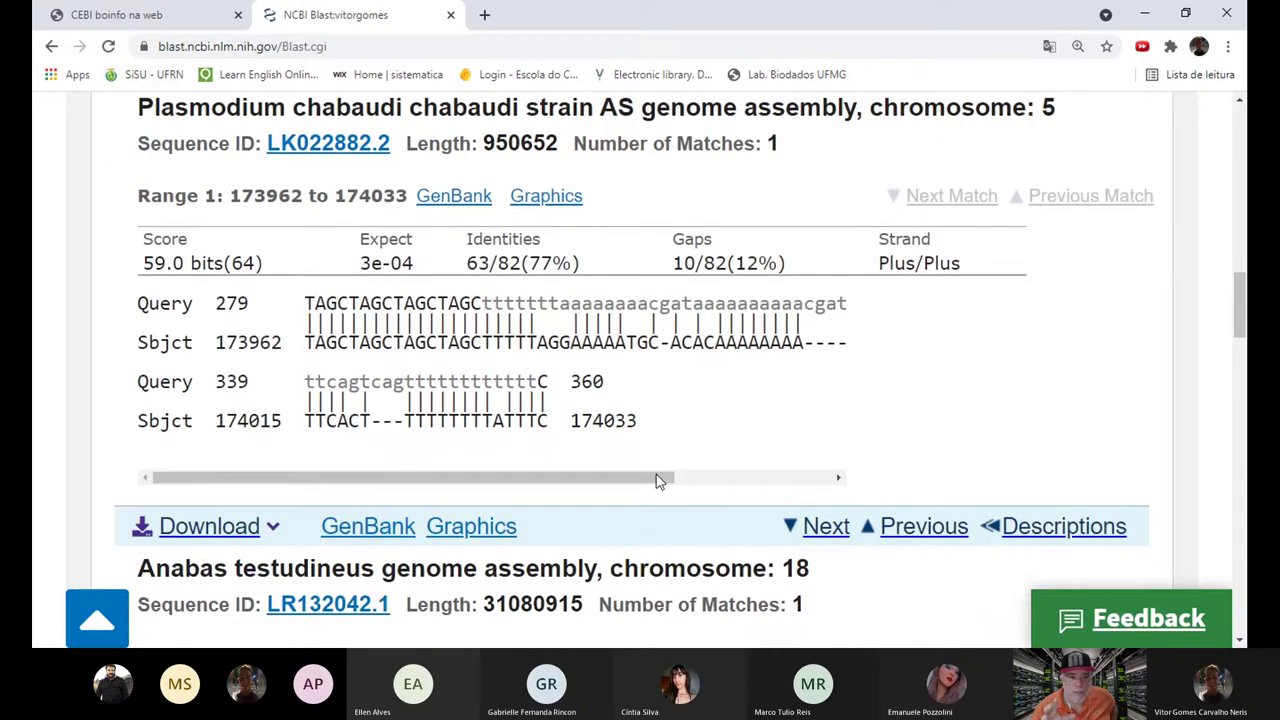
scroll(657, 481, down, 5)
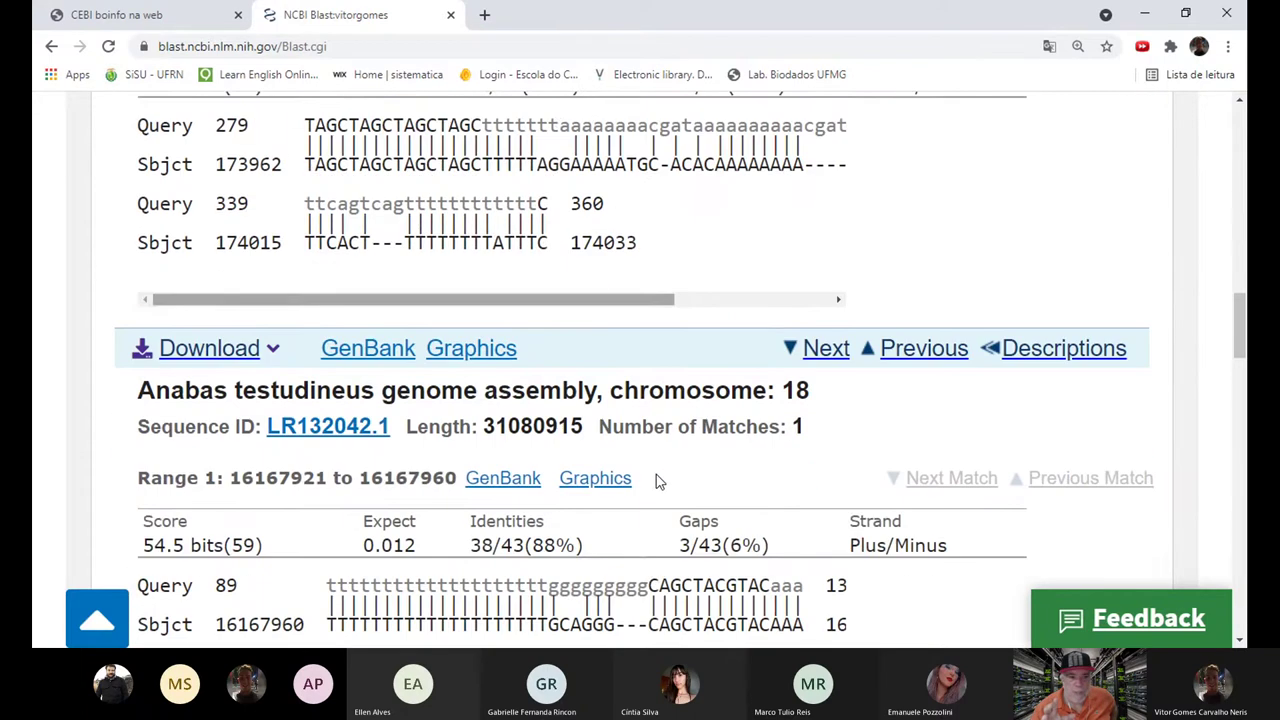
Step: Compare the Plasmodium vinckei vinckei strain V52 chromosome 5 alignment with the Plasmodium chabaudi chabaudi strain AS chromosome 5 alignment
scroll(694, 471, up, 1)
scroll(945, 402, down, 4)
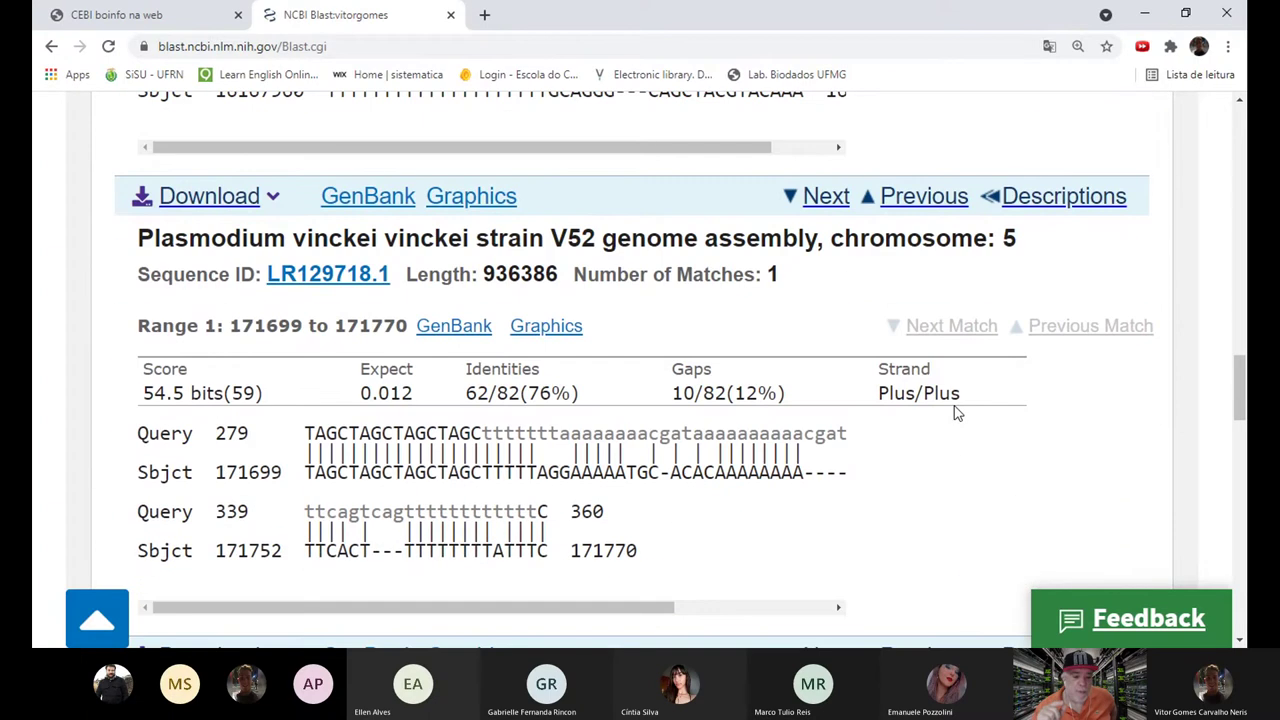
scroll(955, 412, down, 1)
scroll(955, 412, up, 9)
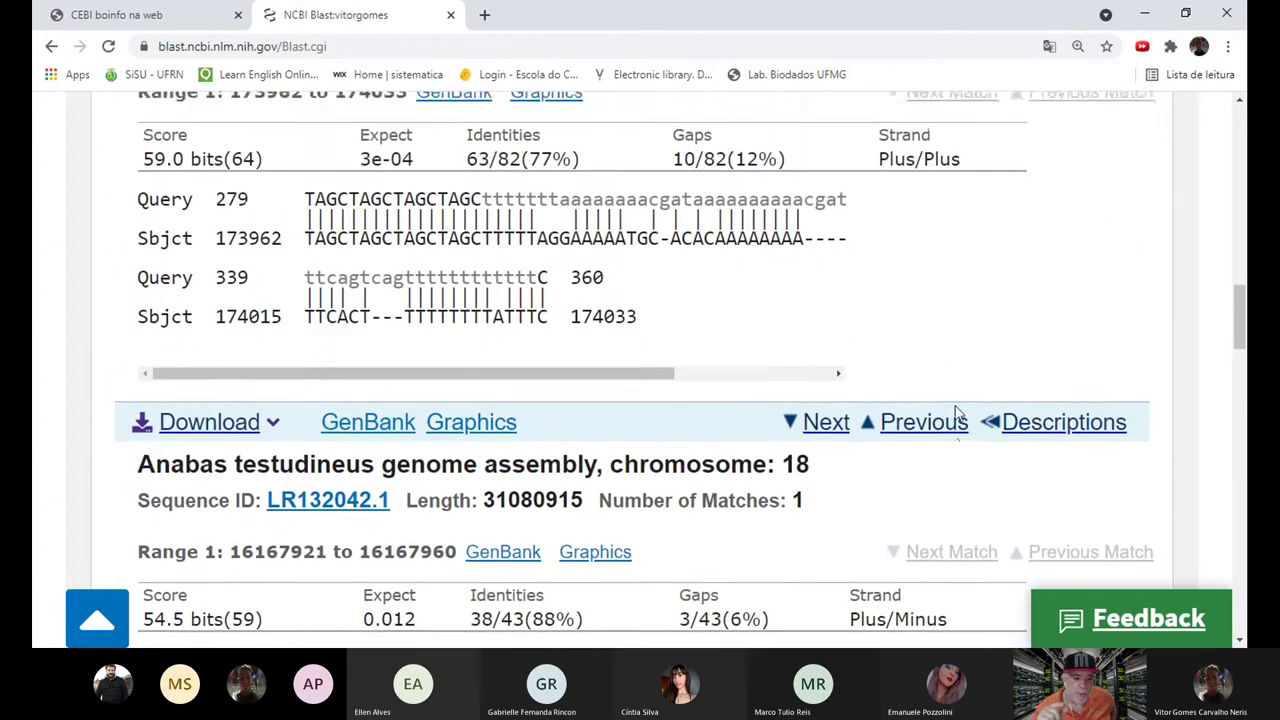
scroll(955, 412, up, 2)
scroll(482, 482, down, 1)
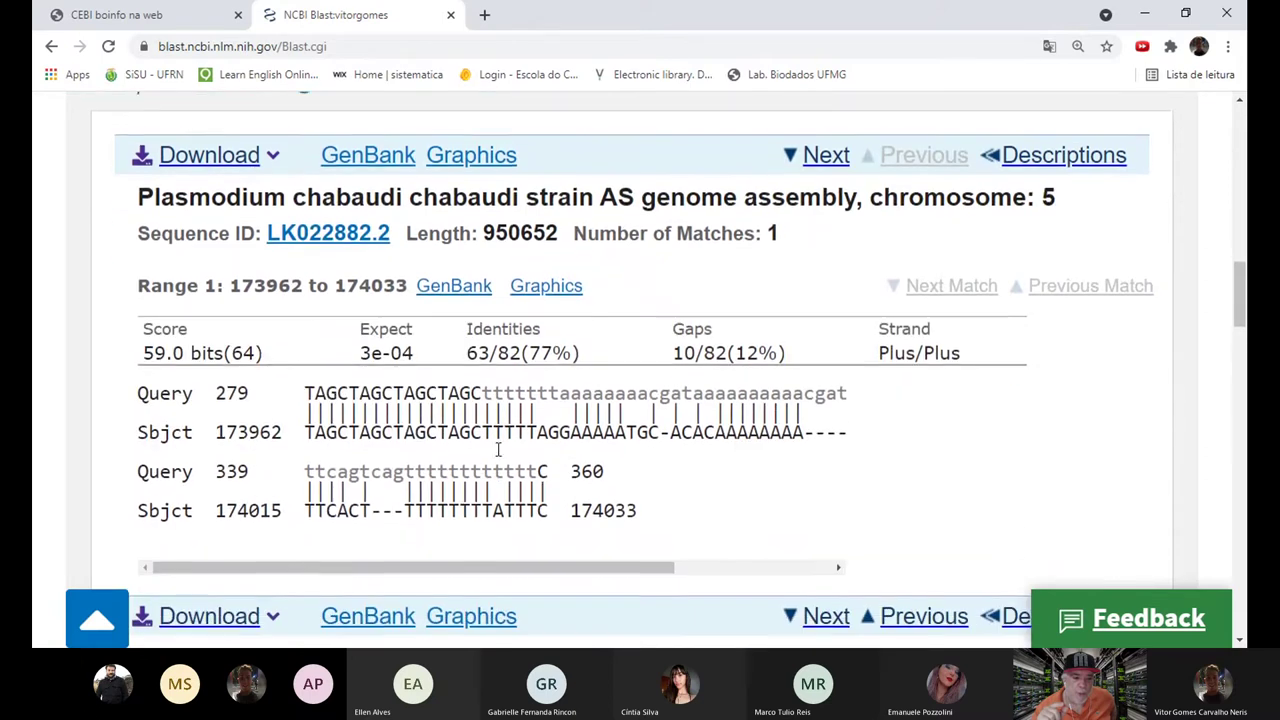
Step: Return to the CEBI course page and read its notes on BLAST scores, e-values and homology through to the BLASTp, Psort and BLASTx exercises
click(138, 16)
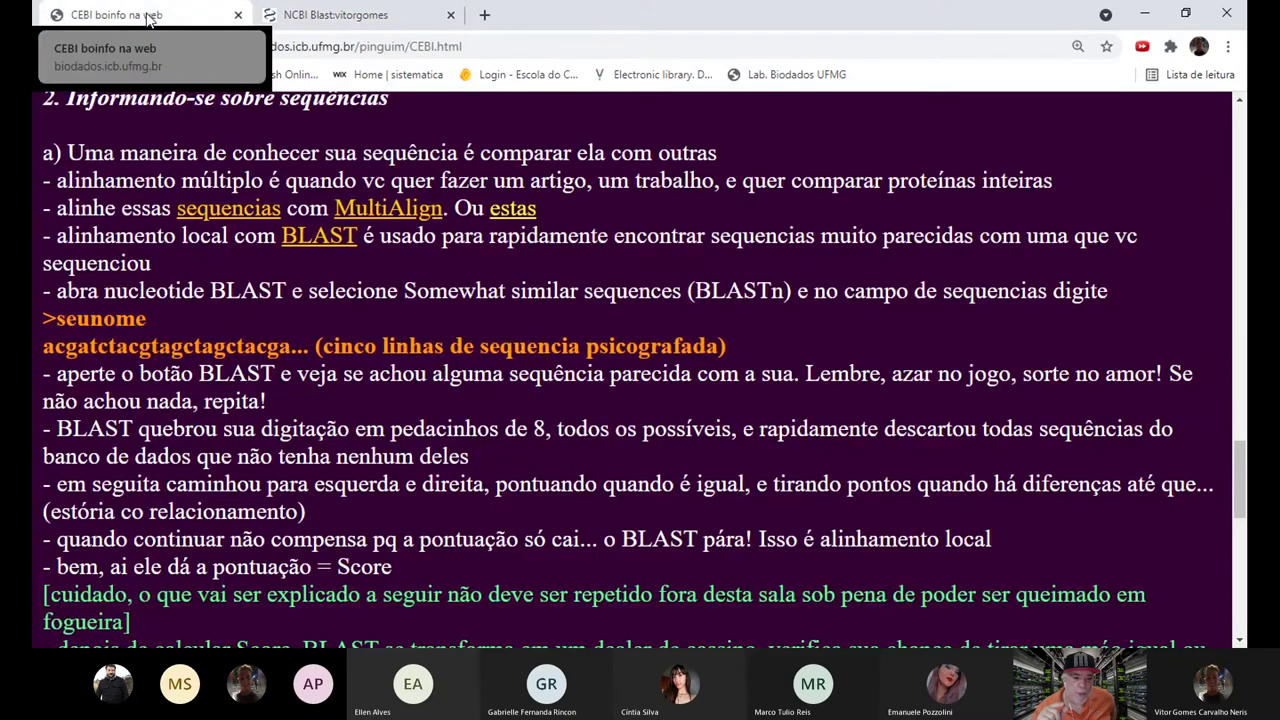
scroll(427, 341, down, 1)
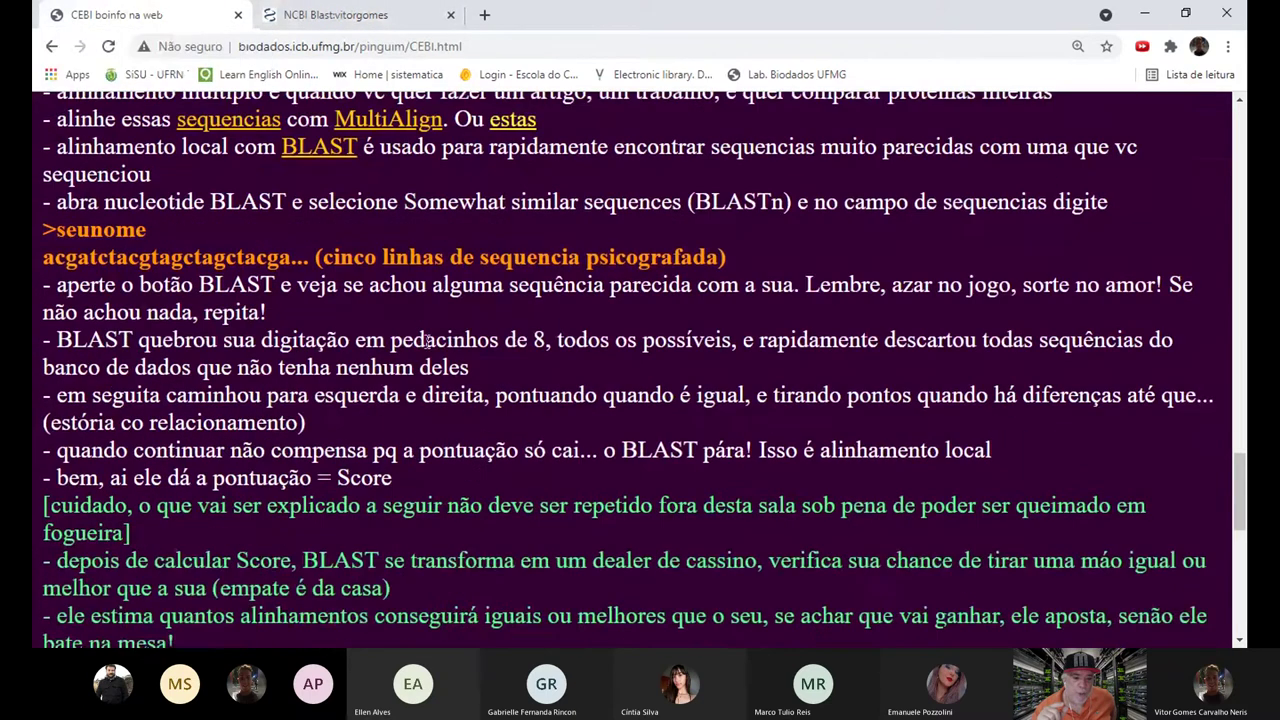
scroll(427, 341, down, 1)
scroll(543, 449, down, 1)
scroll(722, 368, down, 2)
scroll(722, 368, up, 2)
scroll(722, 375, down, 5)
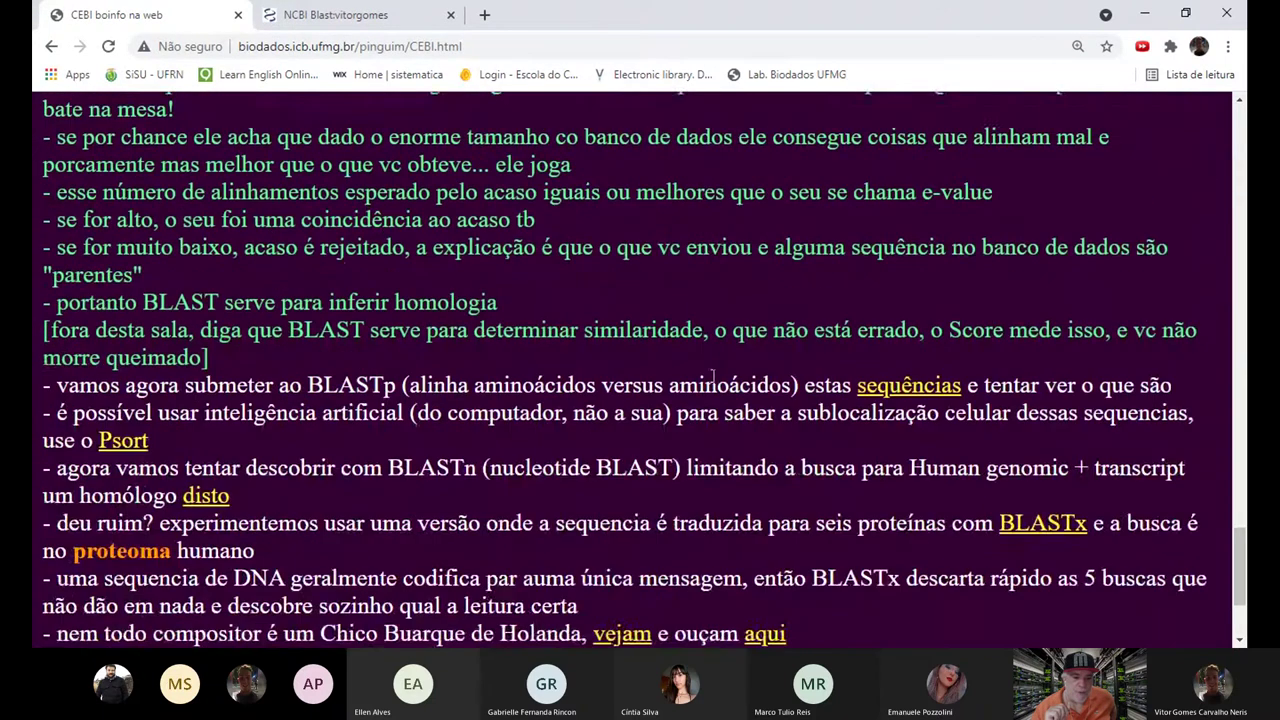
scroll(718, 380, up, 2)
scroll(713, 385, down, 4)
scroll(711, 381, down, 1)
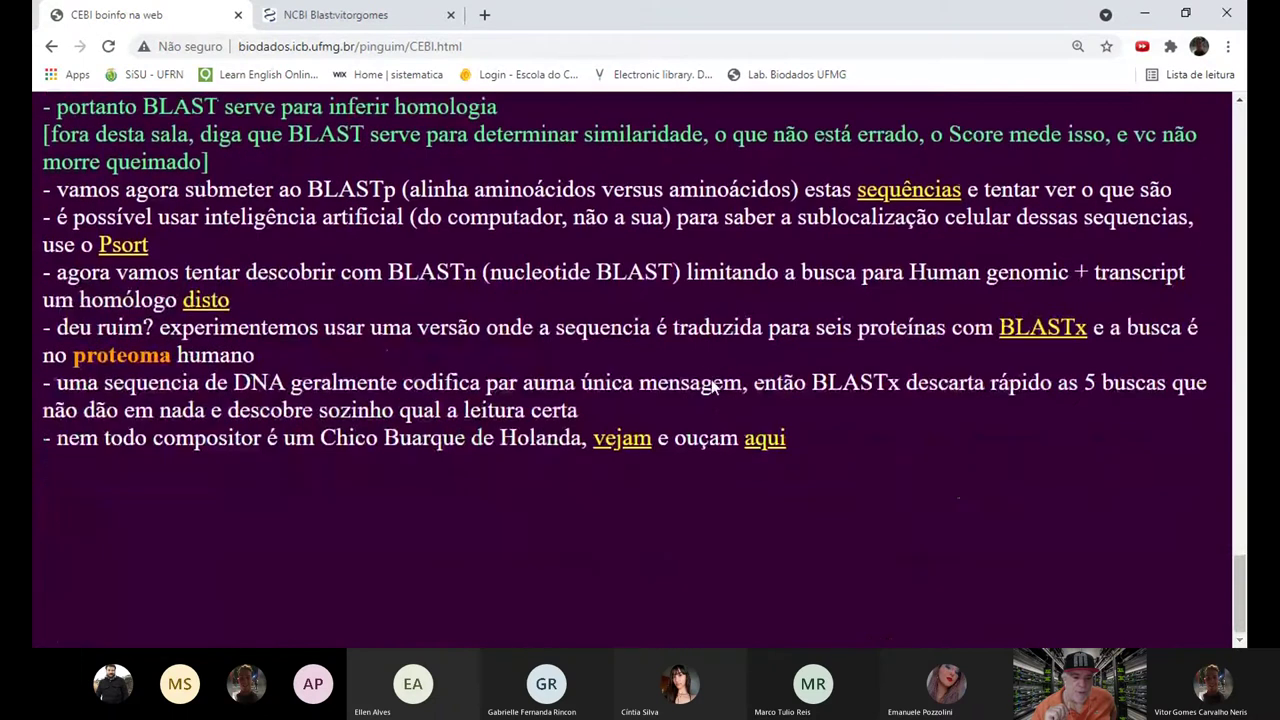
scroll(172, 287, up, 1)
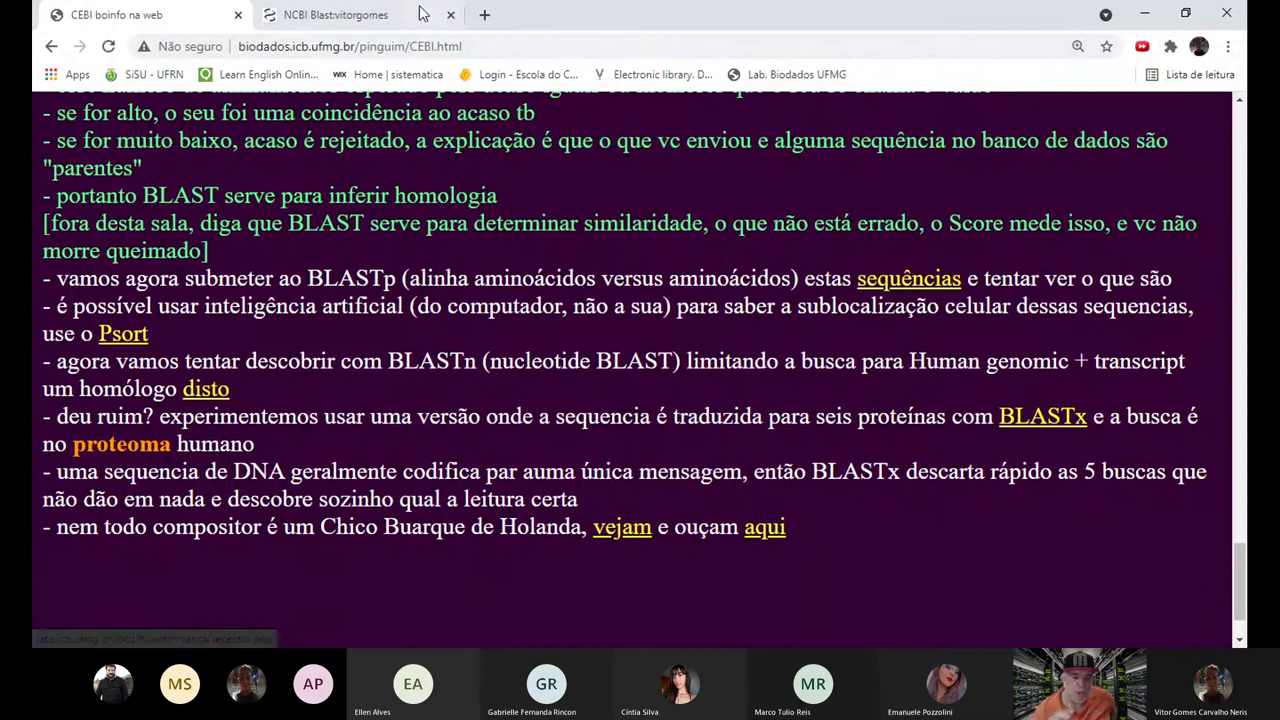
Step: Close the nucleotide BLAST results and open the sequences linked in the course page's BLASTp exercise in a separate tab
click(451, 16)
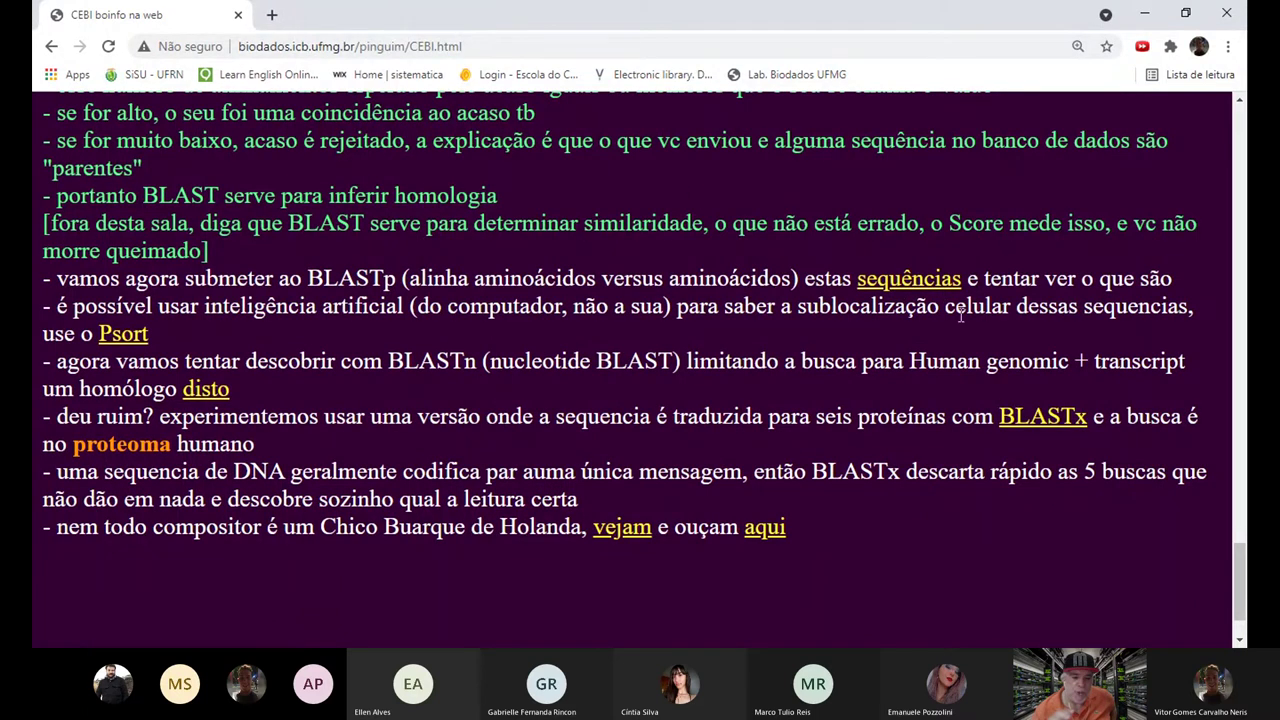
right_click(914, 280)
click(962, 296)
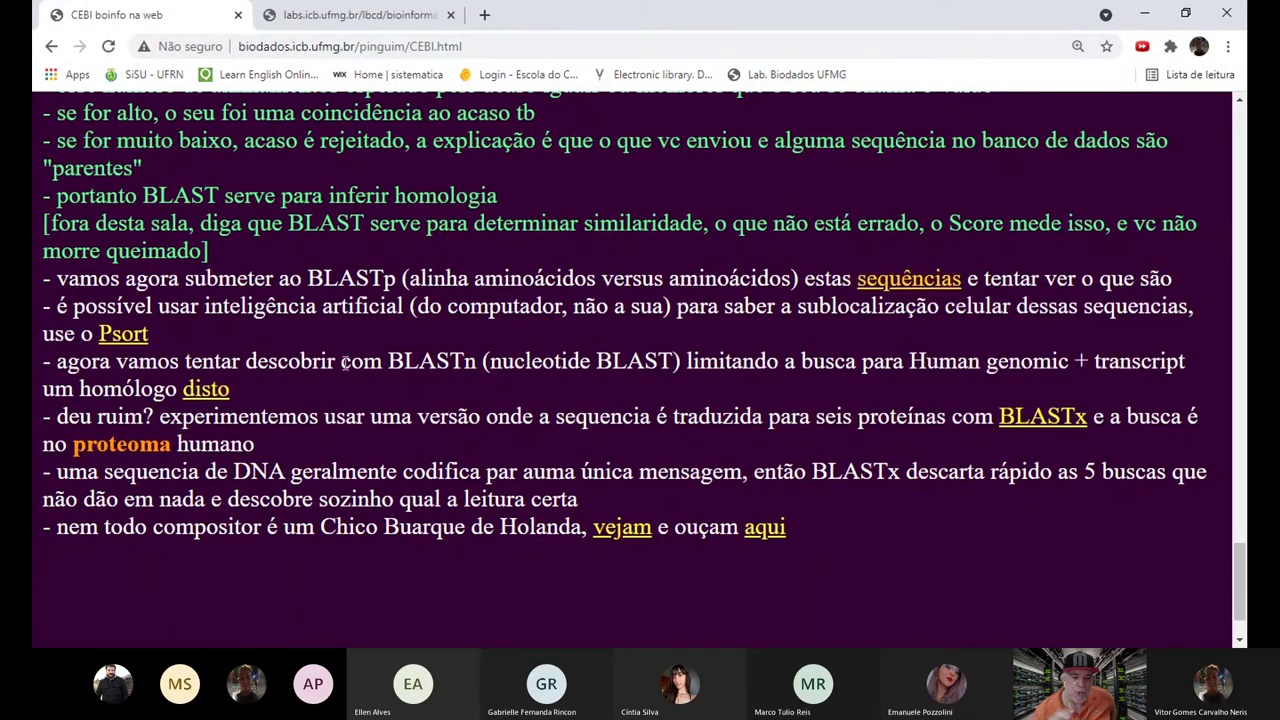
Step: Open the BLAST site linked in section 2 of the course page in its own tab, placed ahead of the sequences tab
scroll(343, 362, up, 8)
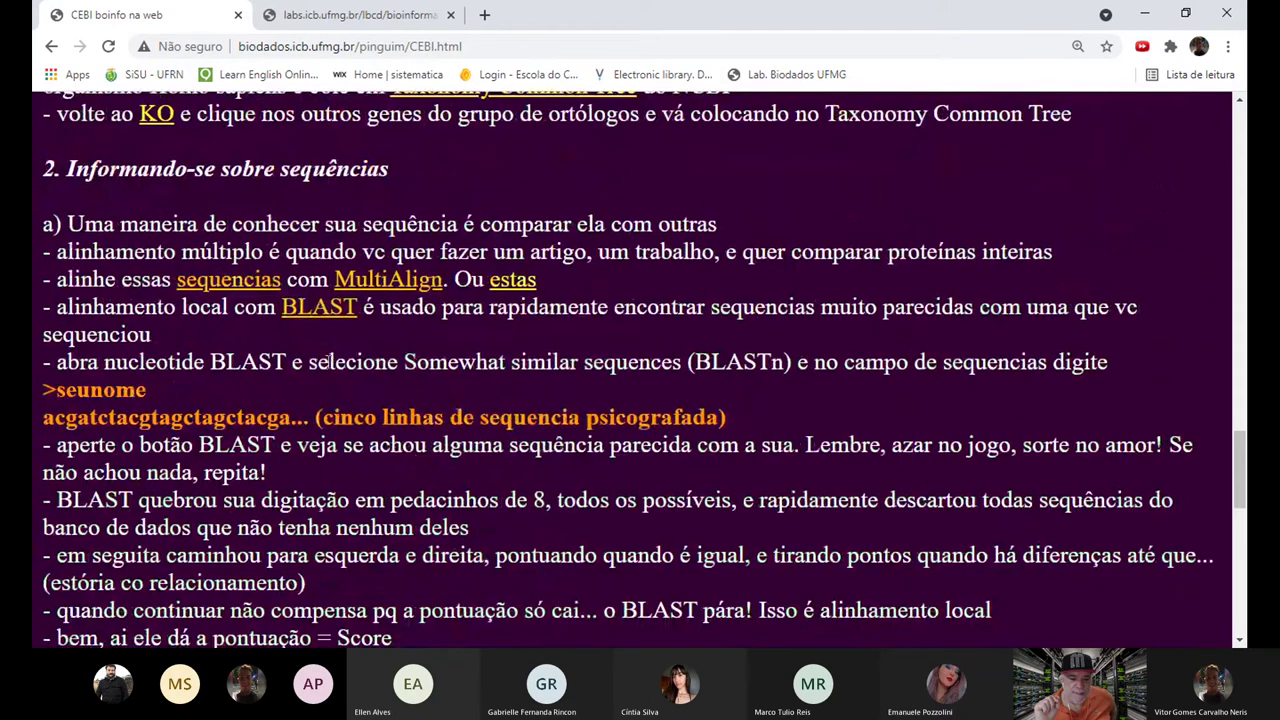
right_click(304, 305)
click(350, 321)
click(472, 25)
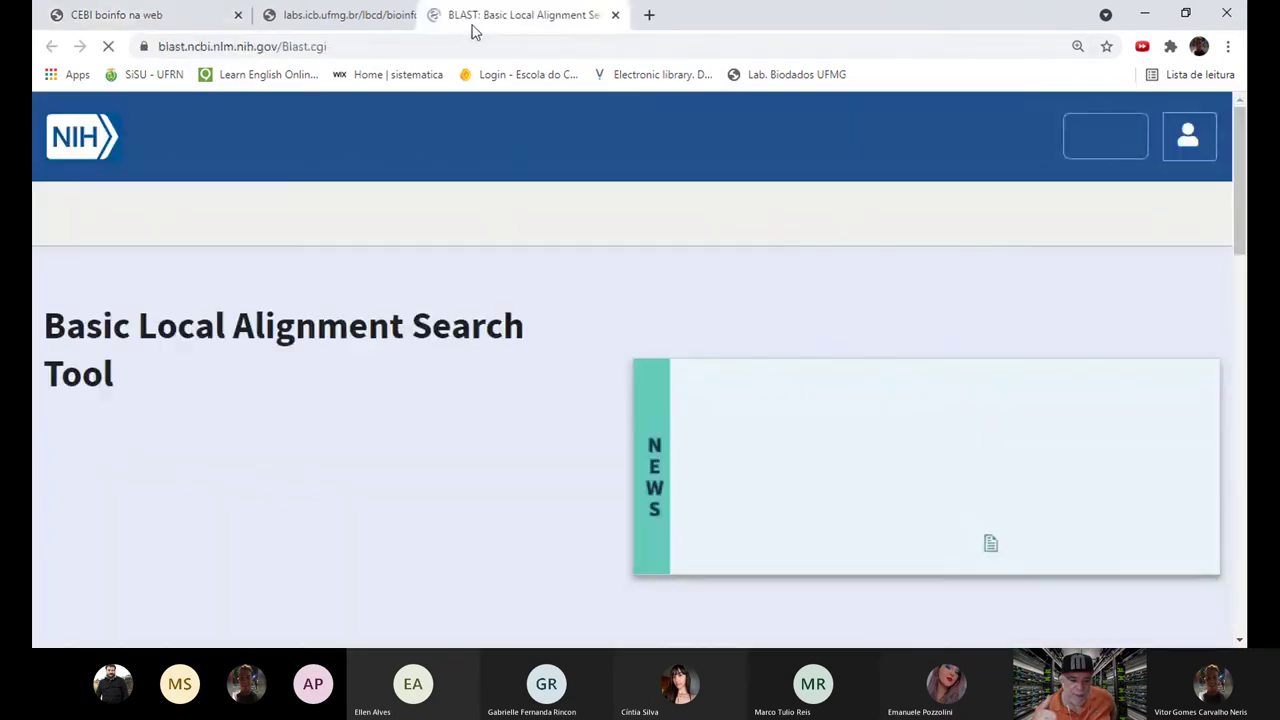
drag(472, 25, 357, 29)
Step: Open the Protein BLAST (blastp) search form from the Web BLAST options
scroll(434, 370, down, 3)
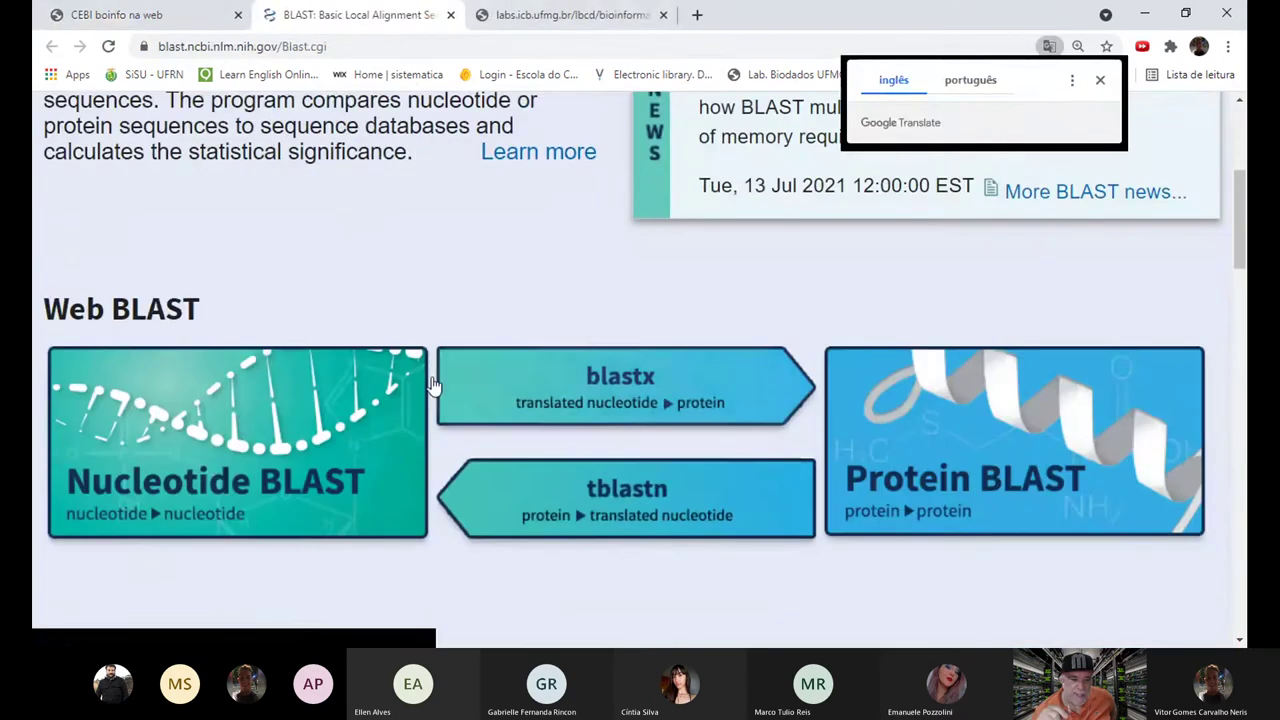
scroll(434, 384, down, 1)
click(409, 309)
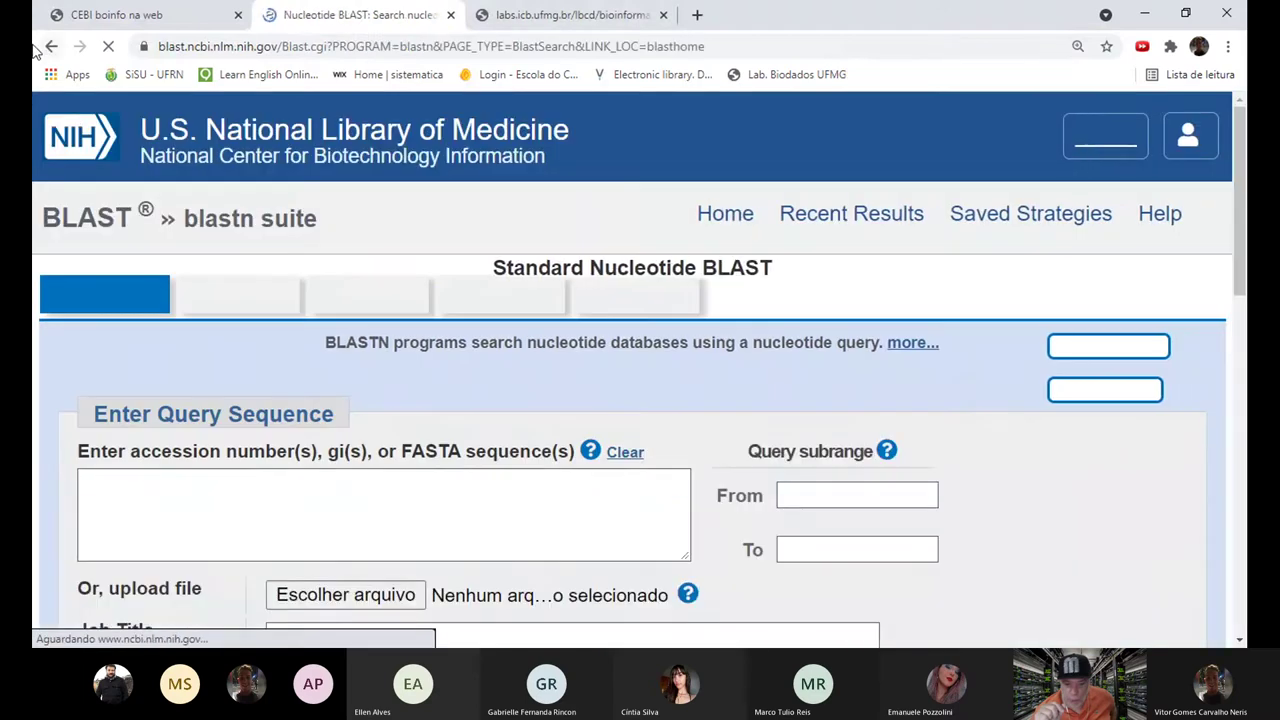
click(50, 47)
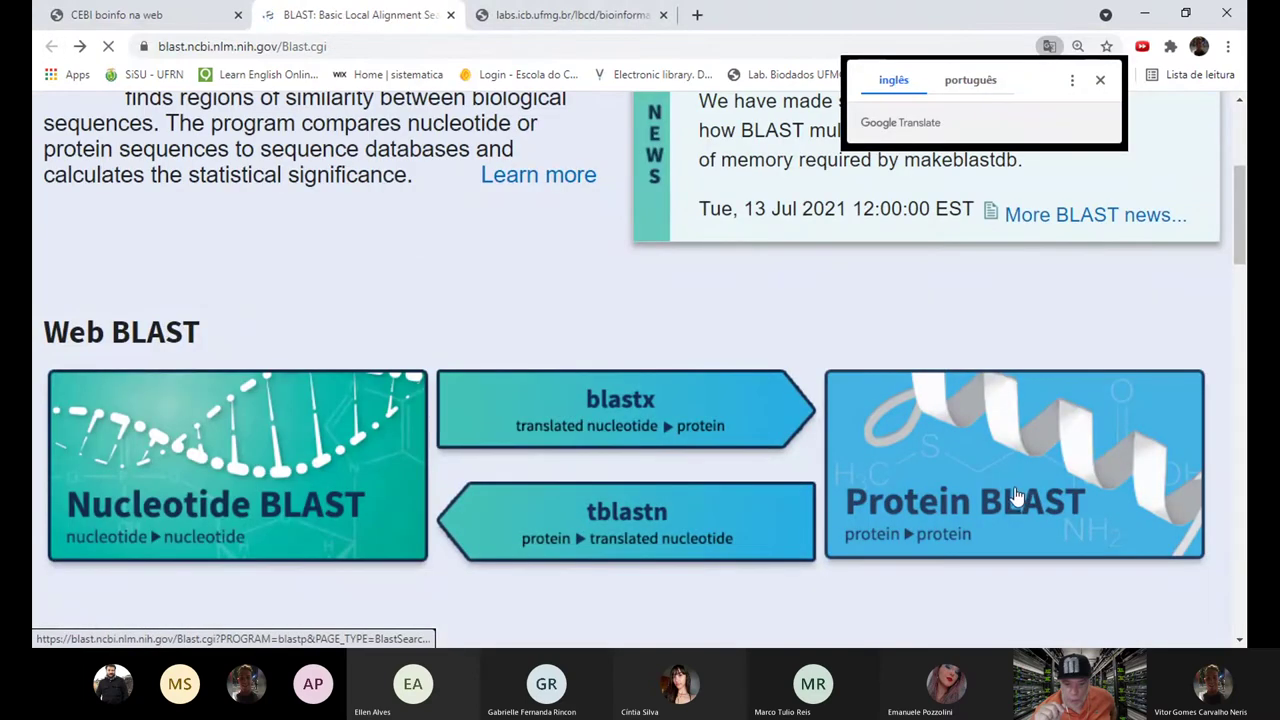
click(1010, 490)
click(960, 462)
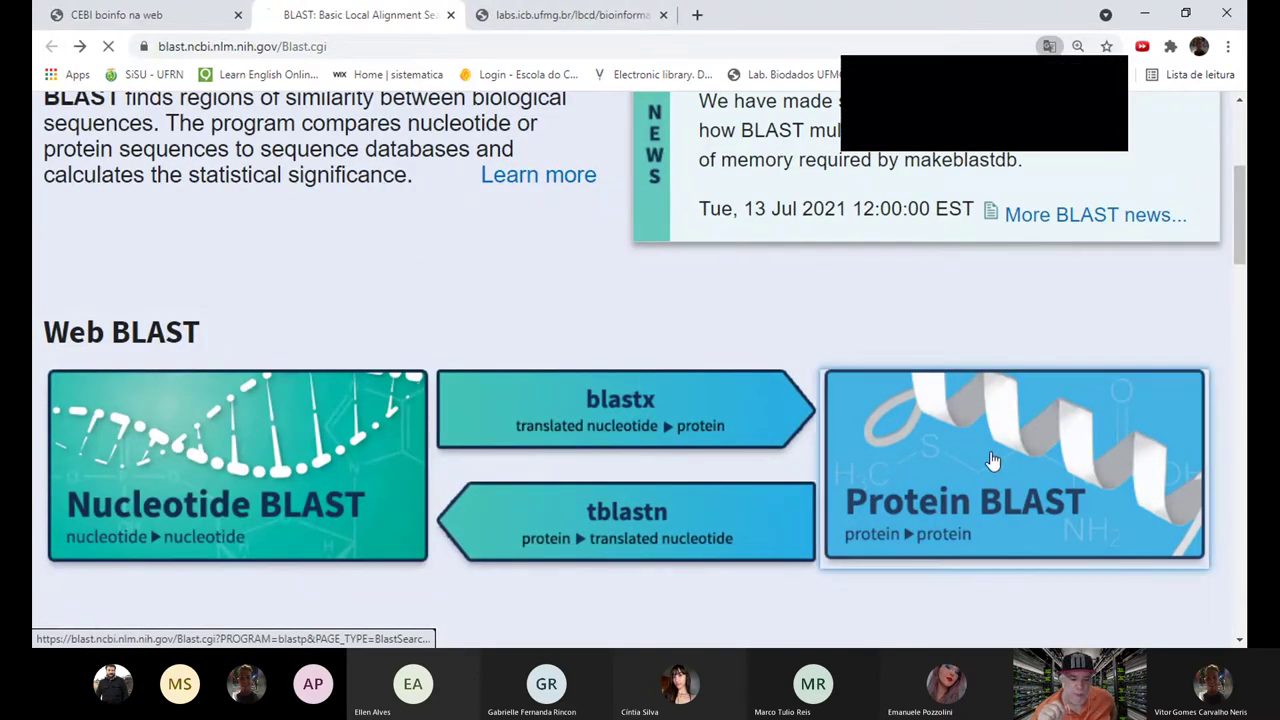
scroll(560, 540, down, 2)
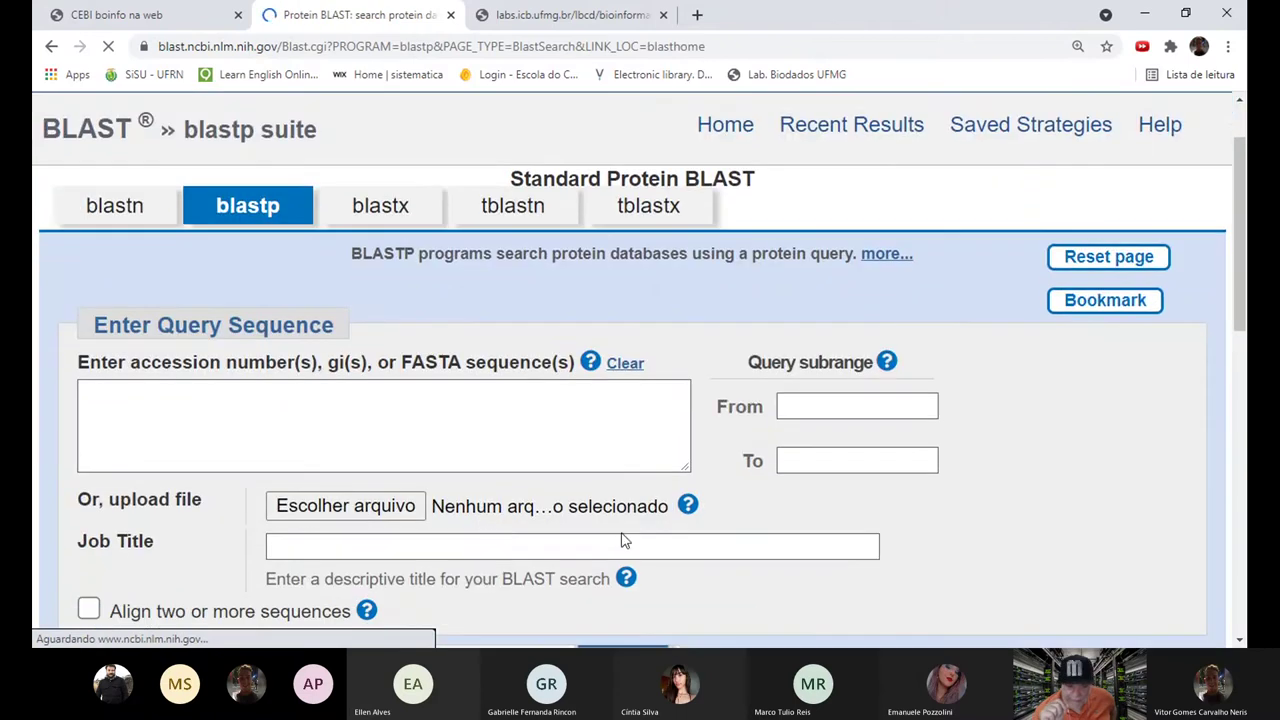
Step: Copy the complete teste2 protein sequence with its FASTA header from receptor.pep into the blastp query sequence field
click(519, 20)
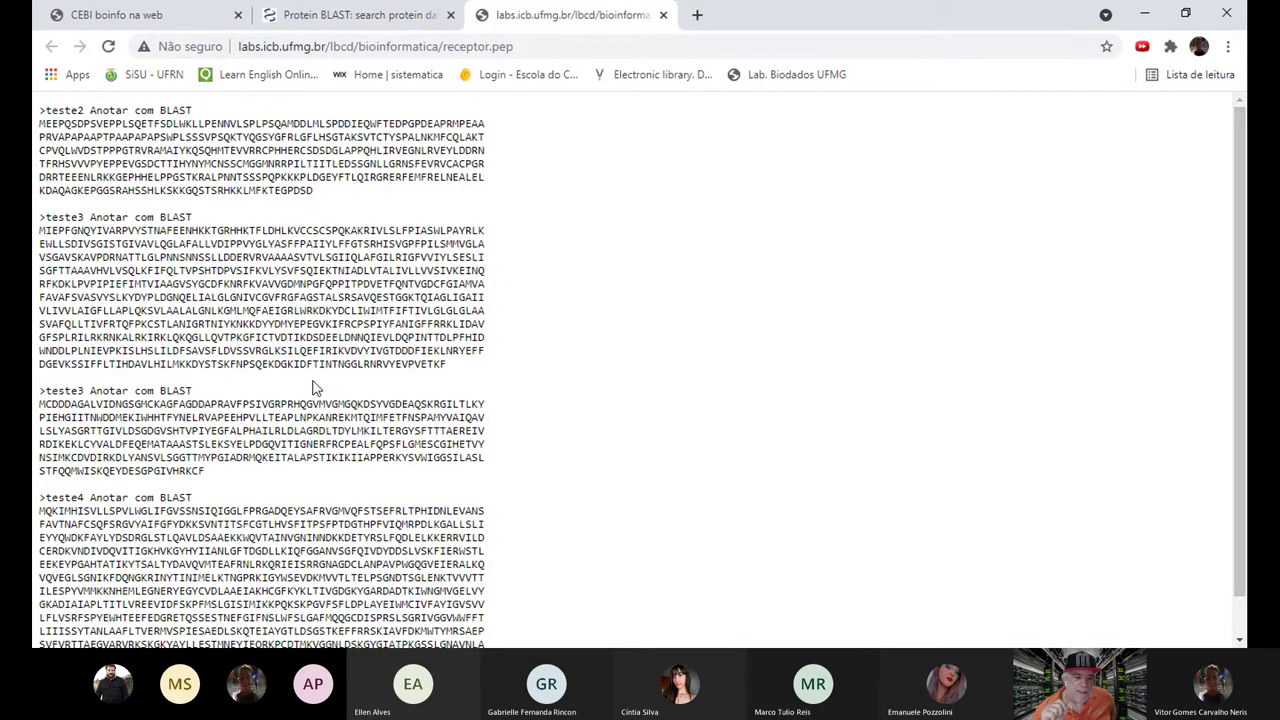
key(ctrl+a)
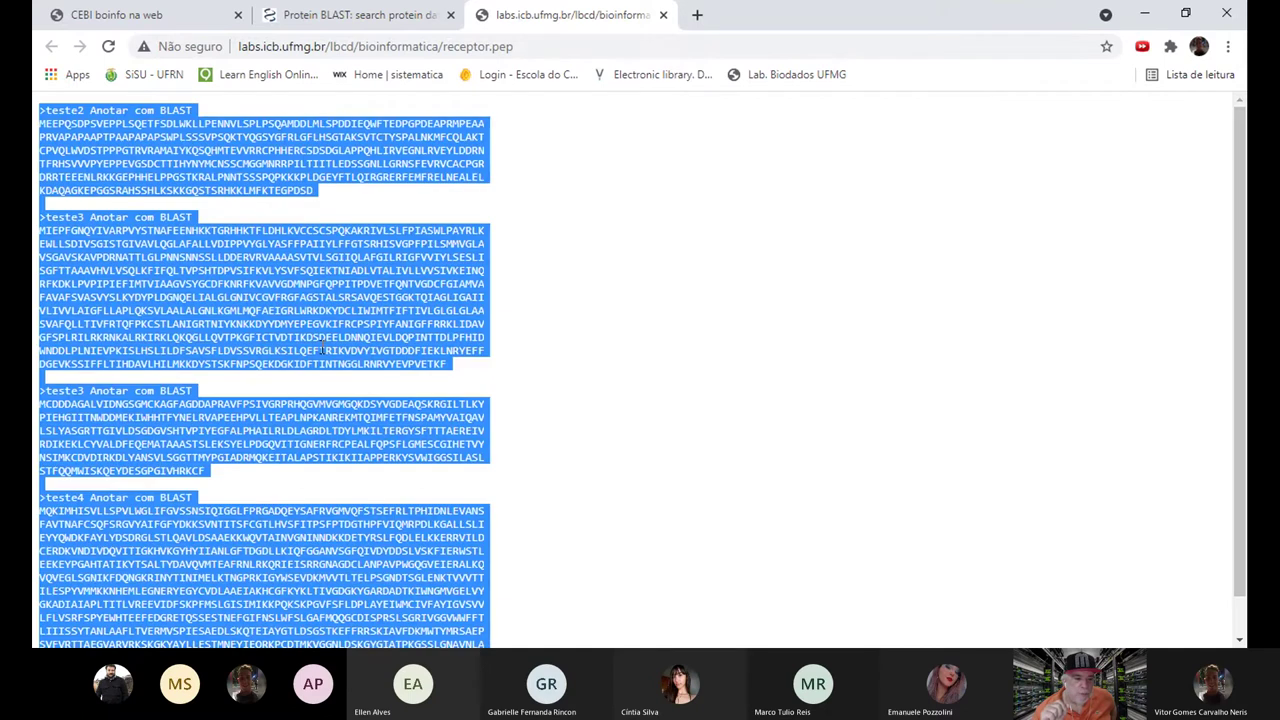
click(675, 316)
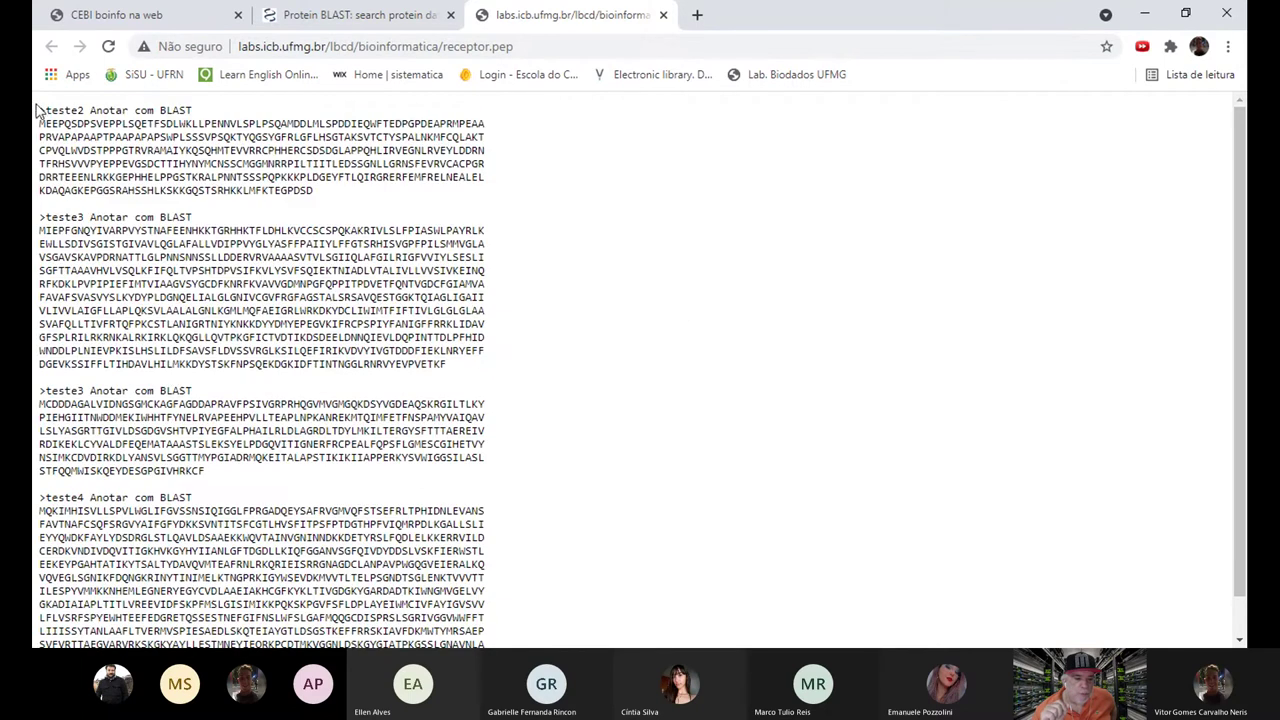
drag(40, 111, 325, 201)
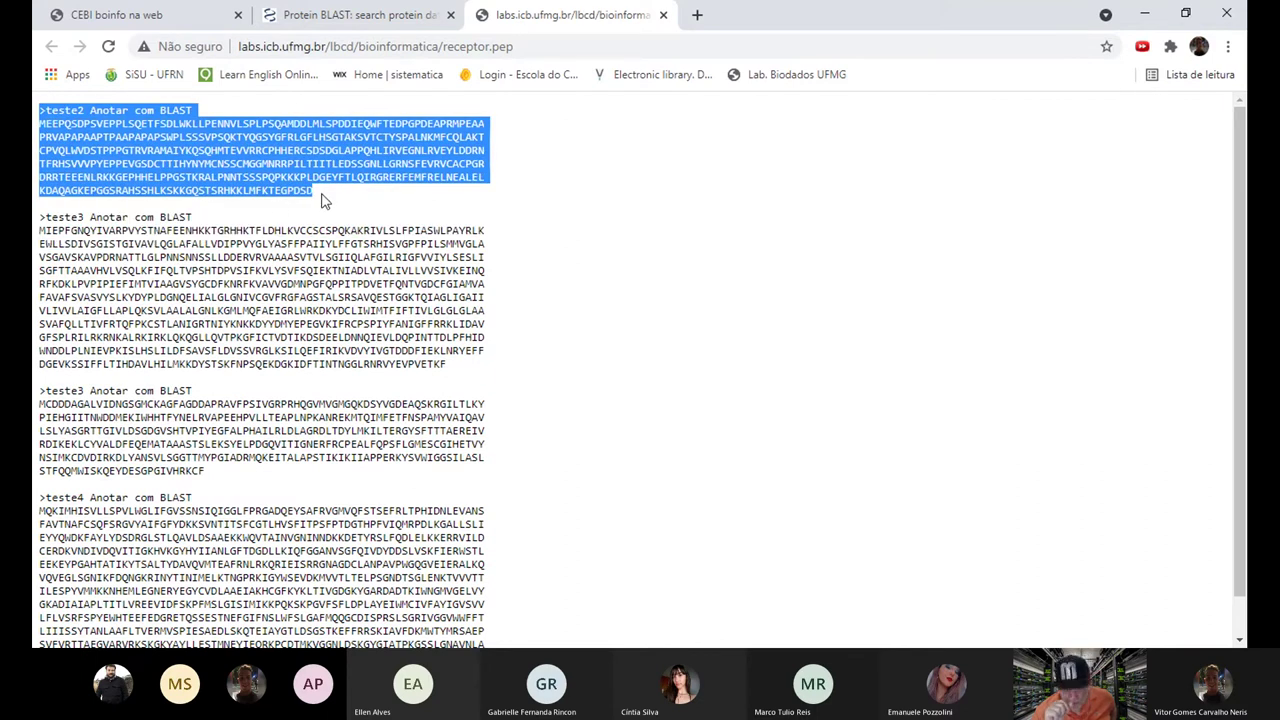
click(352, 16)
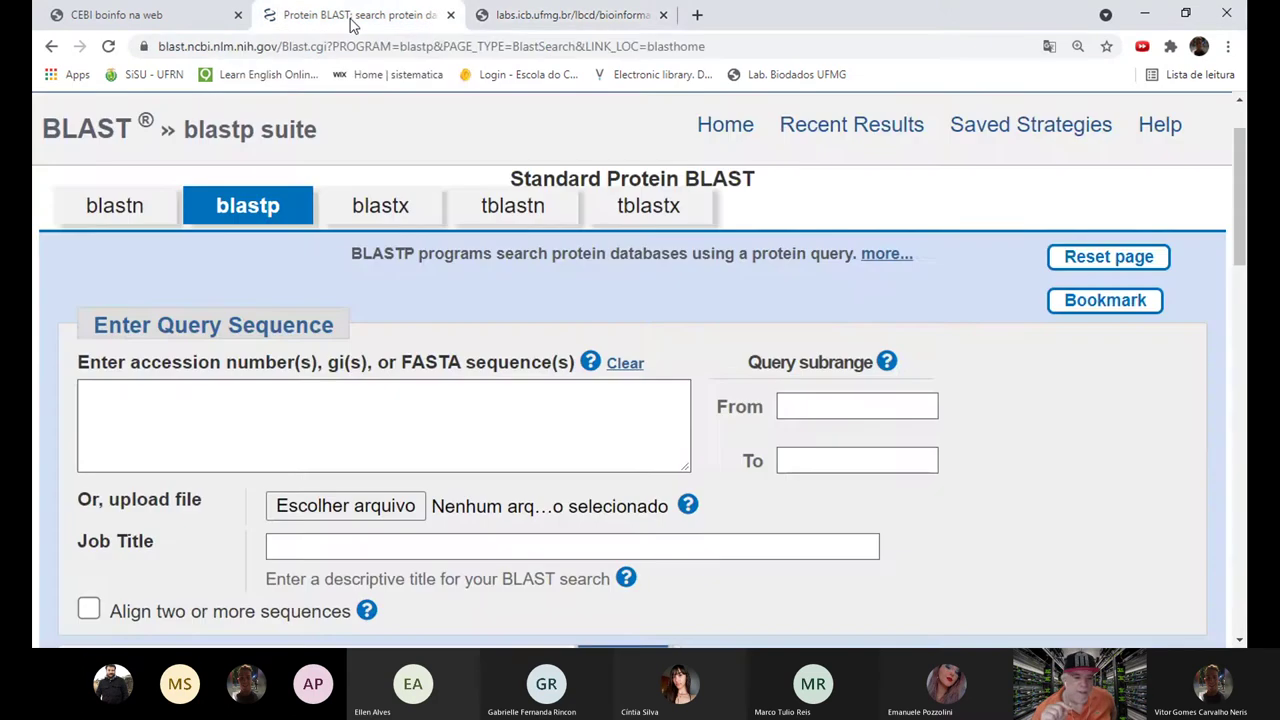
click(329, 423)
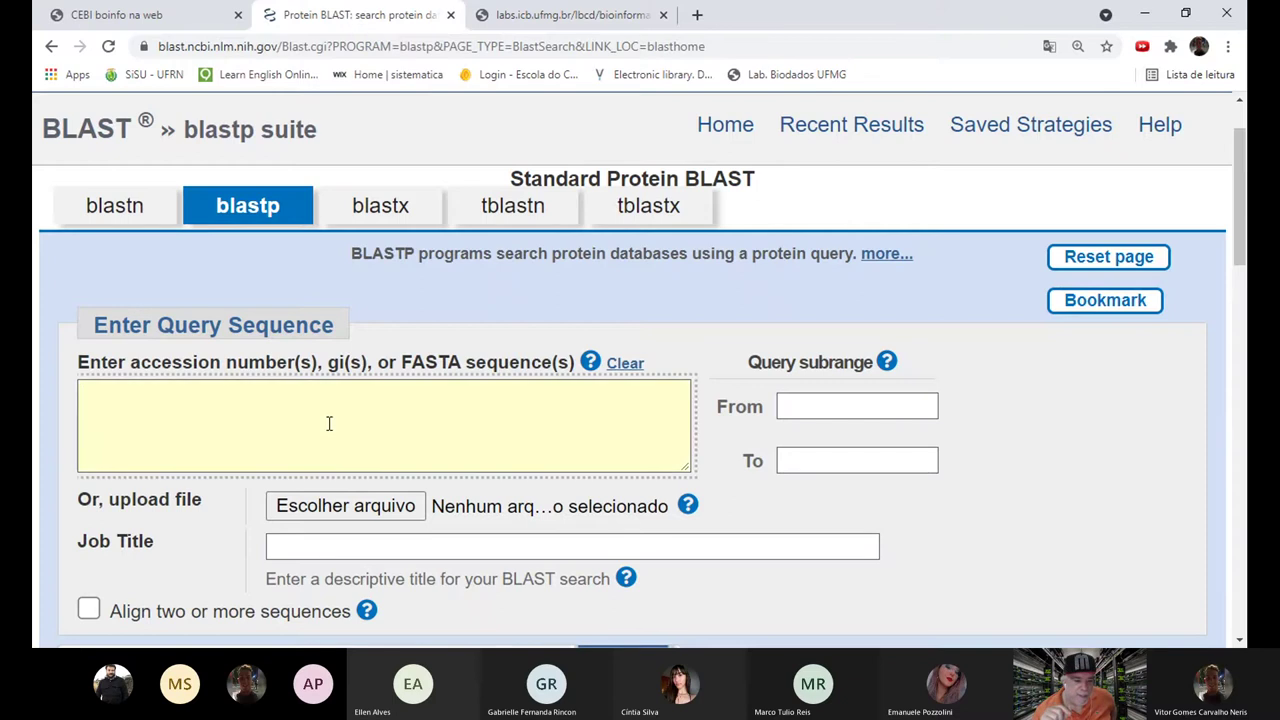
key(ctrl+v)
Step: Examine the teste2 amino acid sequence in the query field from its FASTA header to its last residues
scroll(340, 427, up, 5)
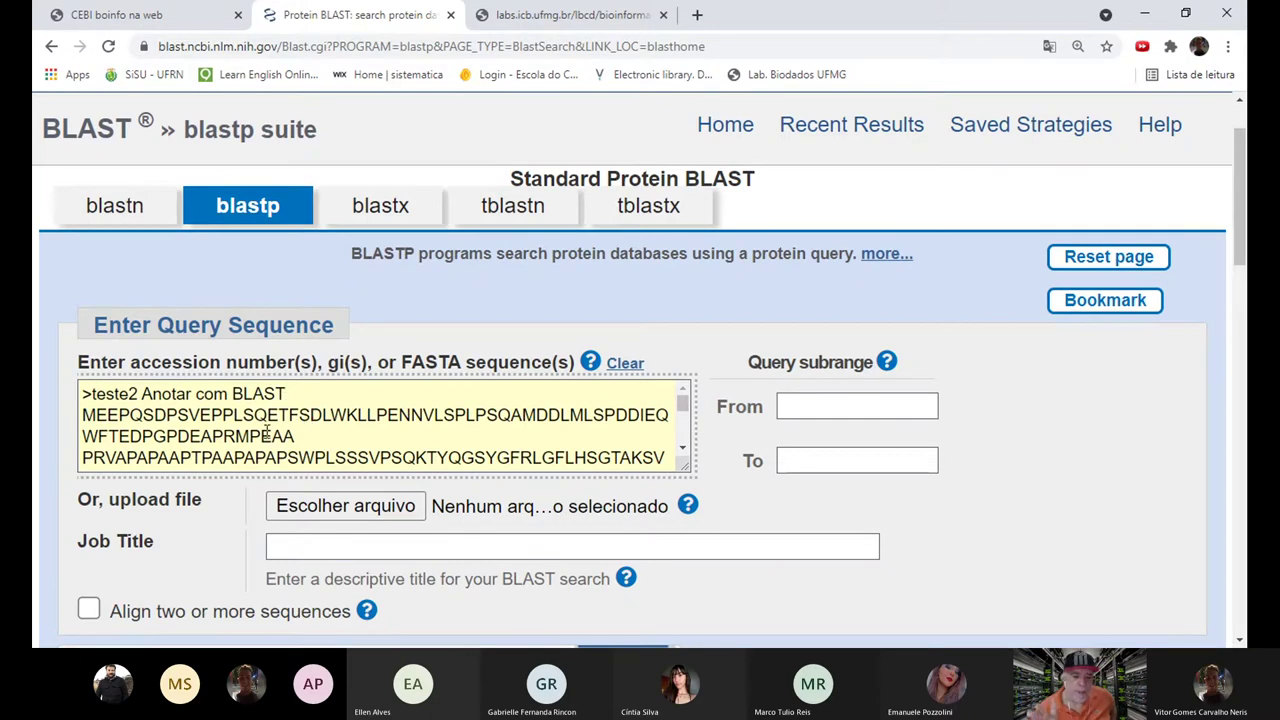
scroll(280, 428, down, 5)
scroll(295, 426, up, 5)
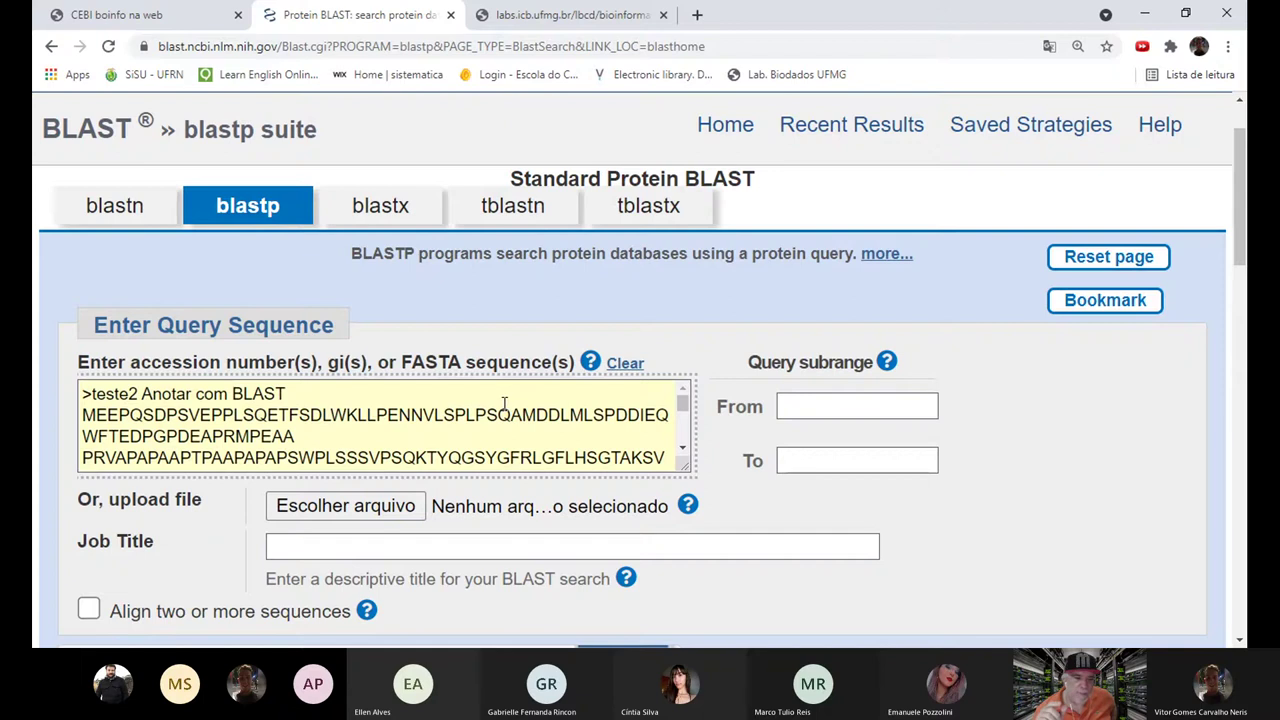
scroll(500, 416, down, 3)
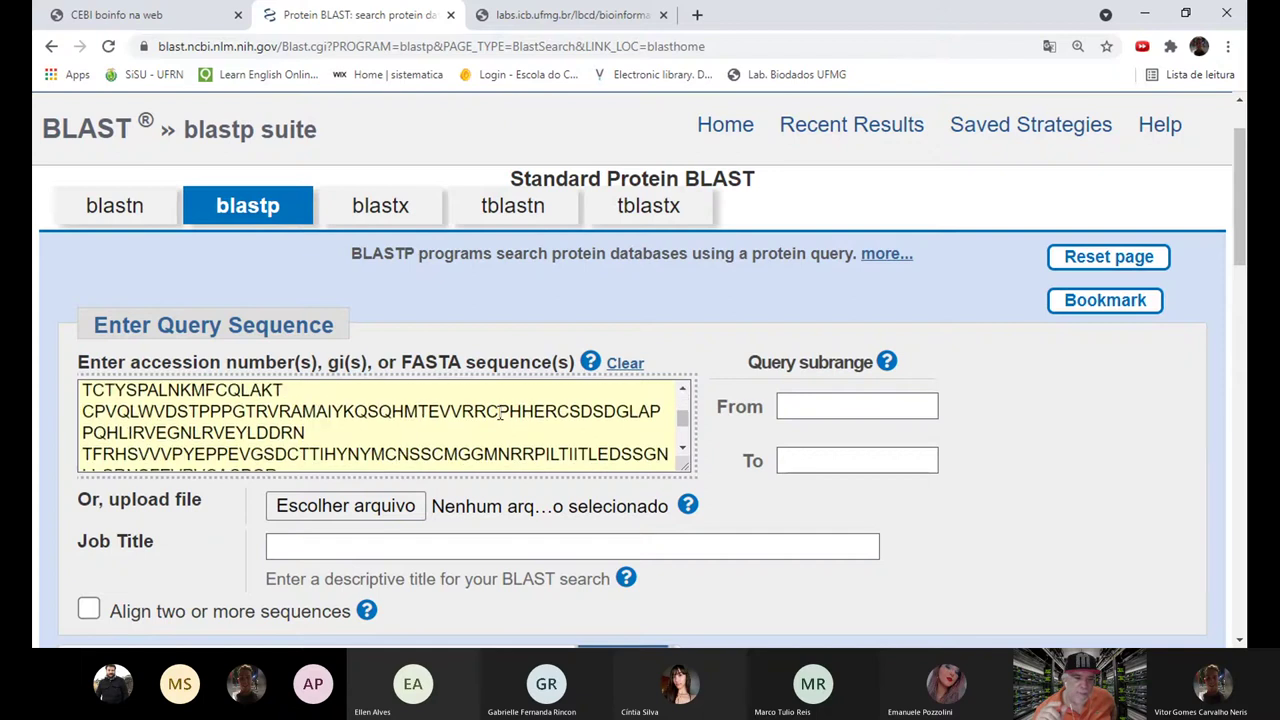
scroll(500, 416, down, 3)
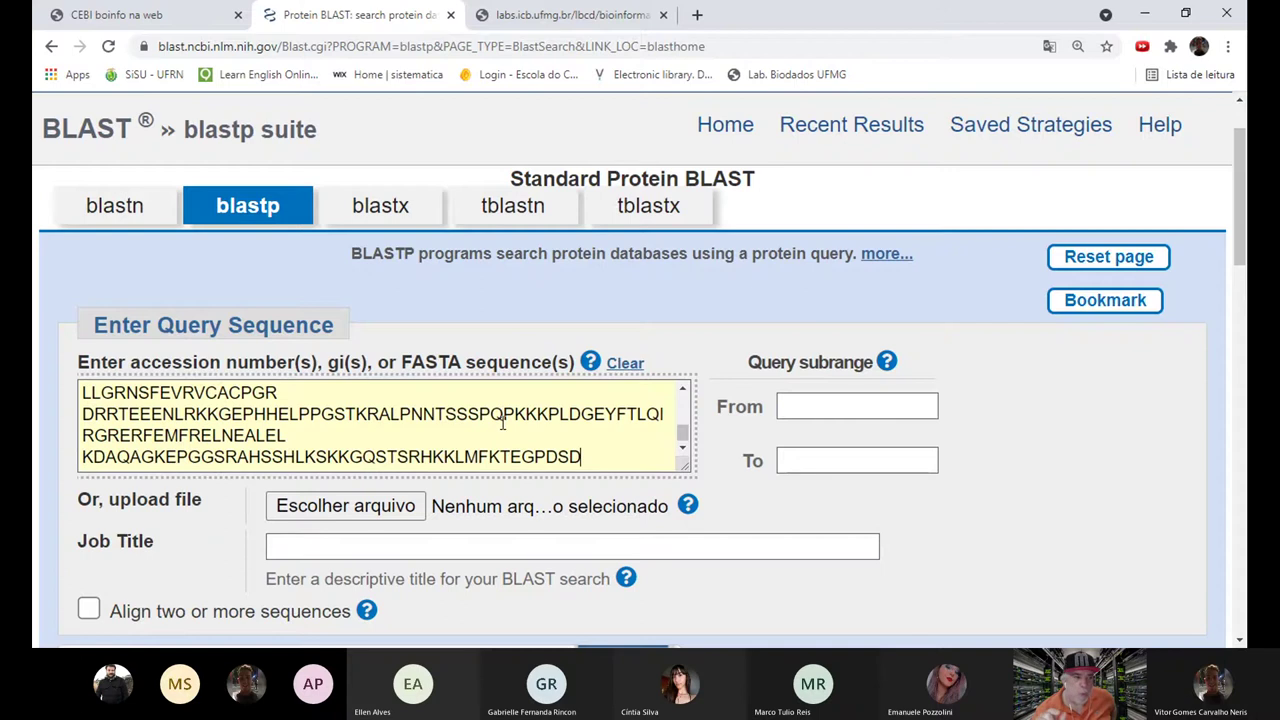
scroll(503, 425, down, 1)
scroll(503, 425, down, 1)
scroll(430, 345, up, 3)
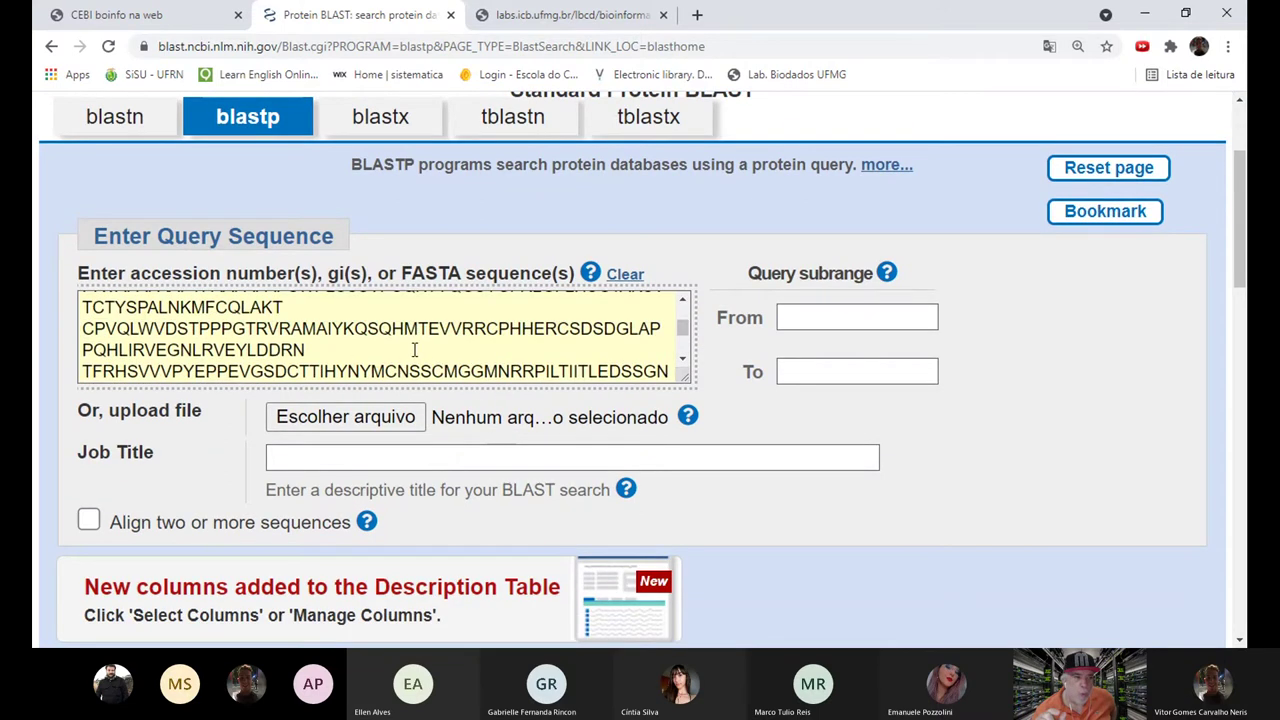
scroll(414, 349, up, 3)
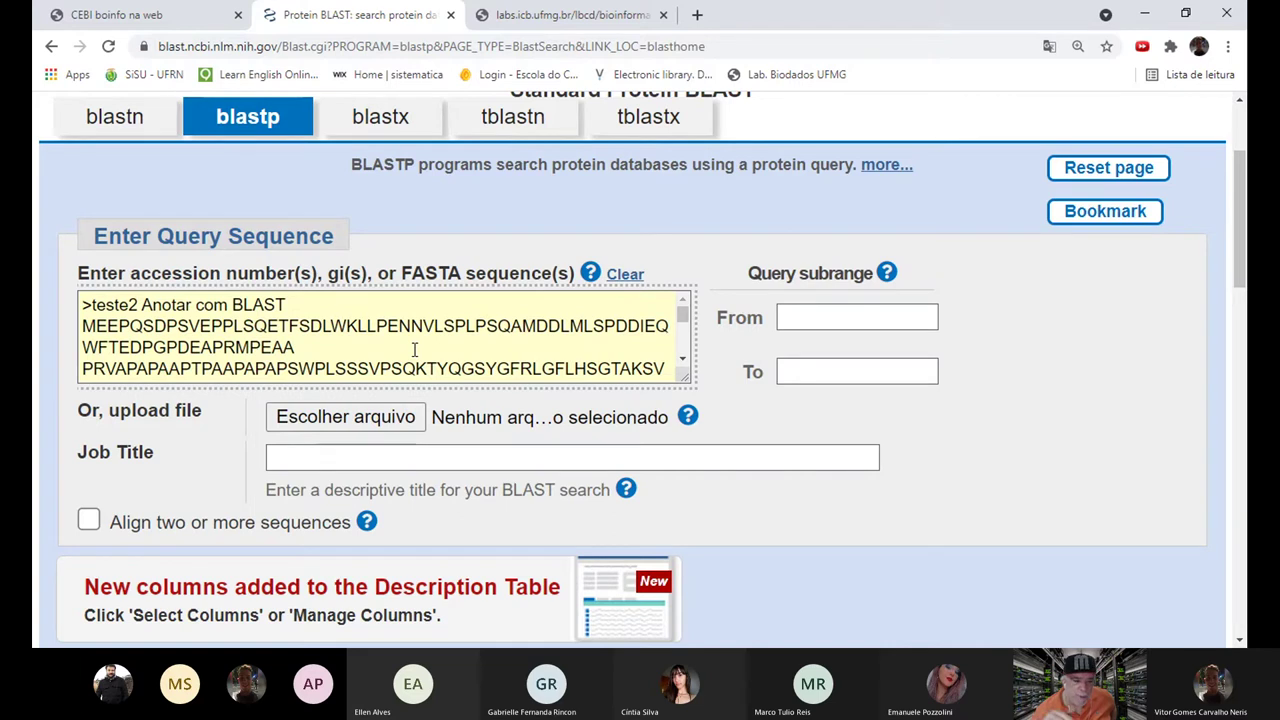
Step: Run the protein-protein BLAST search of the teste2 sequence against the nr database with the blastp algorithm
scroll(414, 349, down, 10)
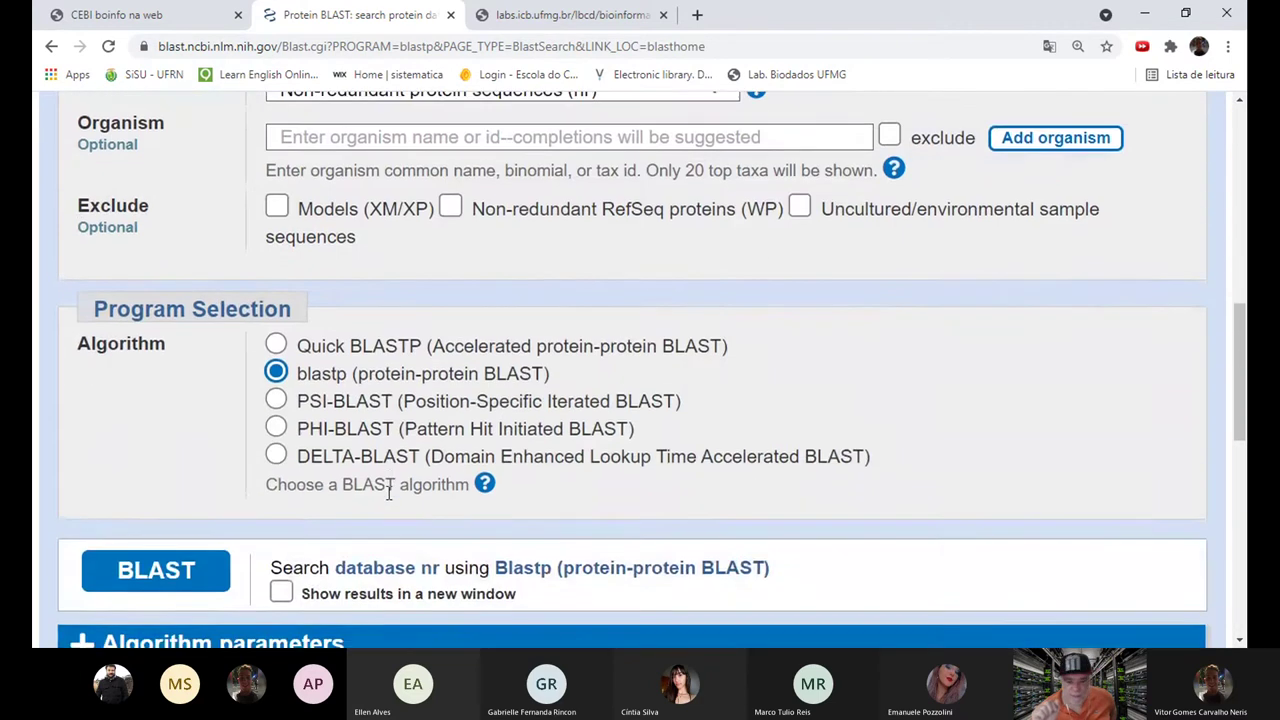
scroll(389, 495, down, 3)
scroll(209, 386, up, 2)
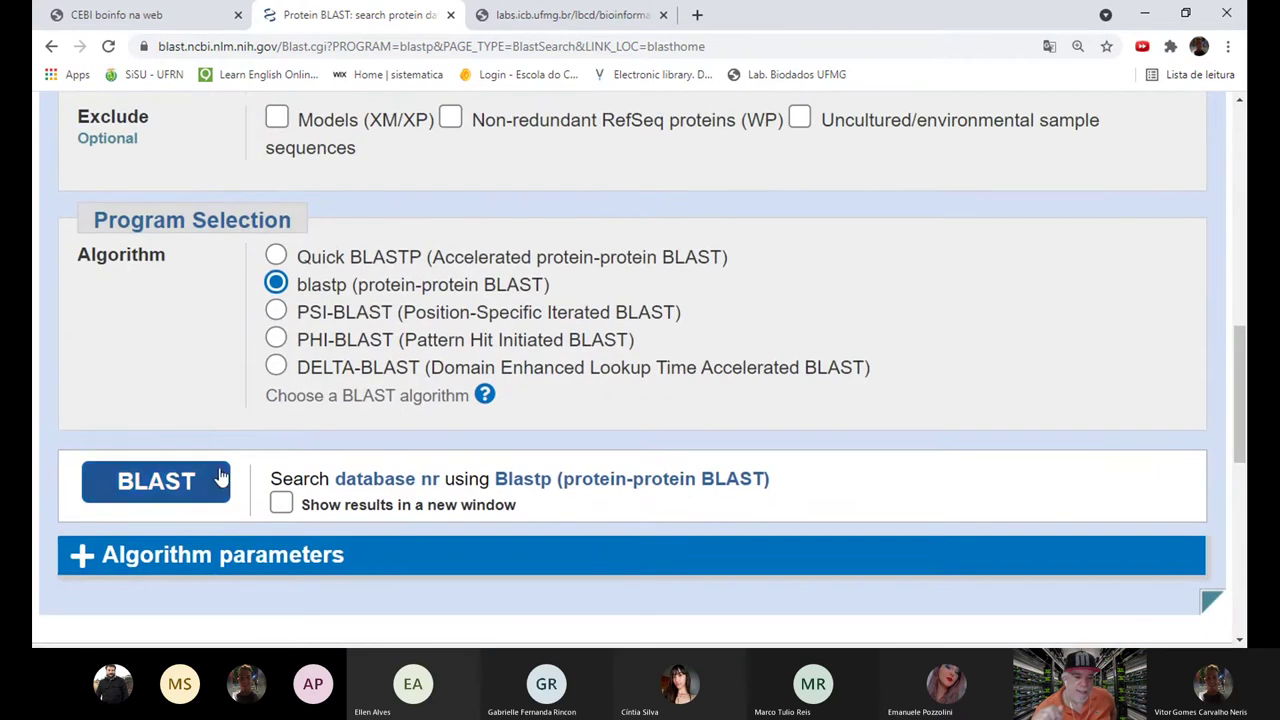
click(157, 483)
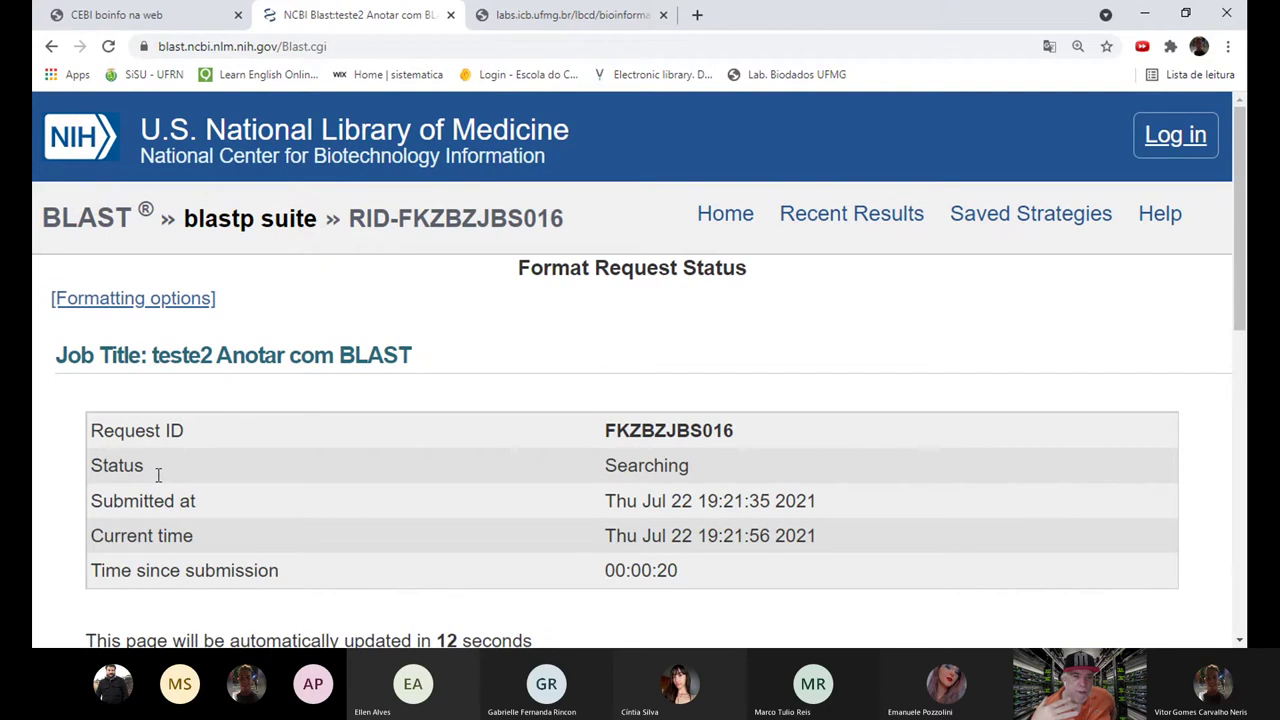
Step: Review the table of sequences producing significant alignments with teste2, including their scores, query cover, E values and percent identity
scroll(158, 474, down, 1)
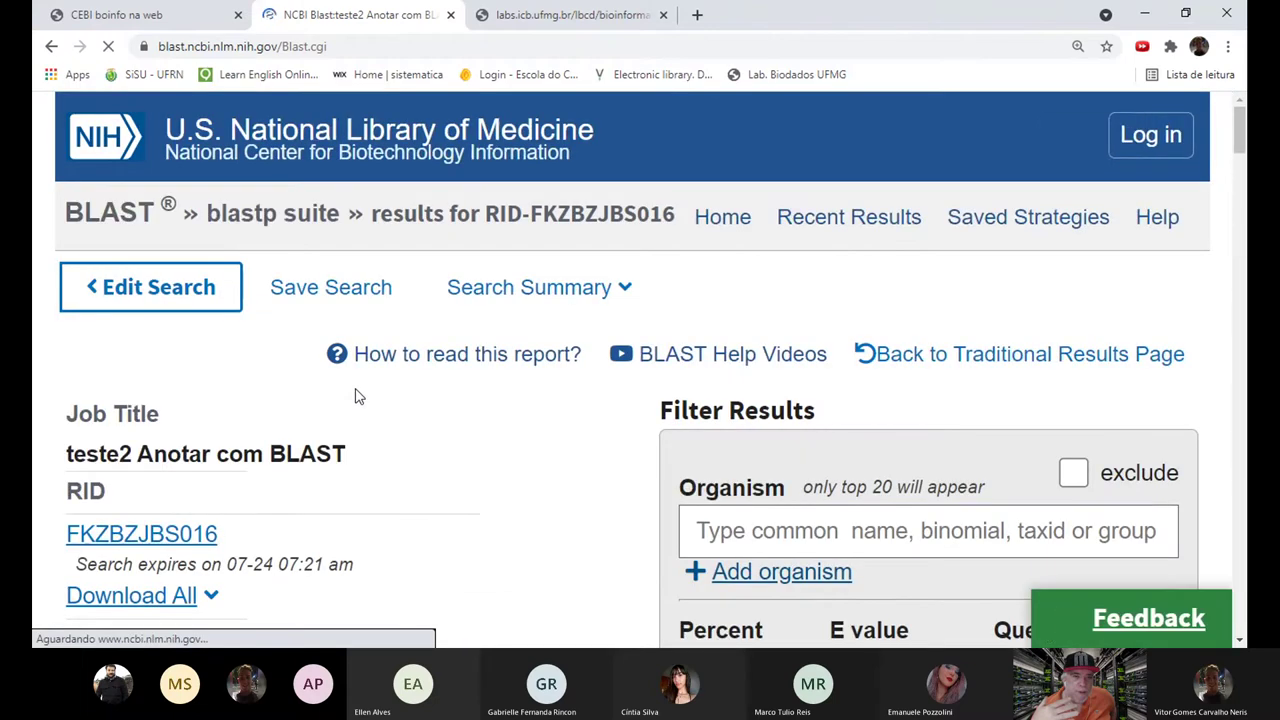
scroll(360, 395, down, 10)
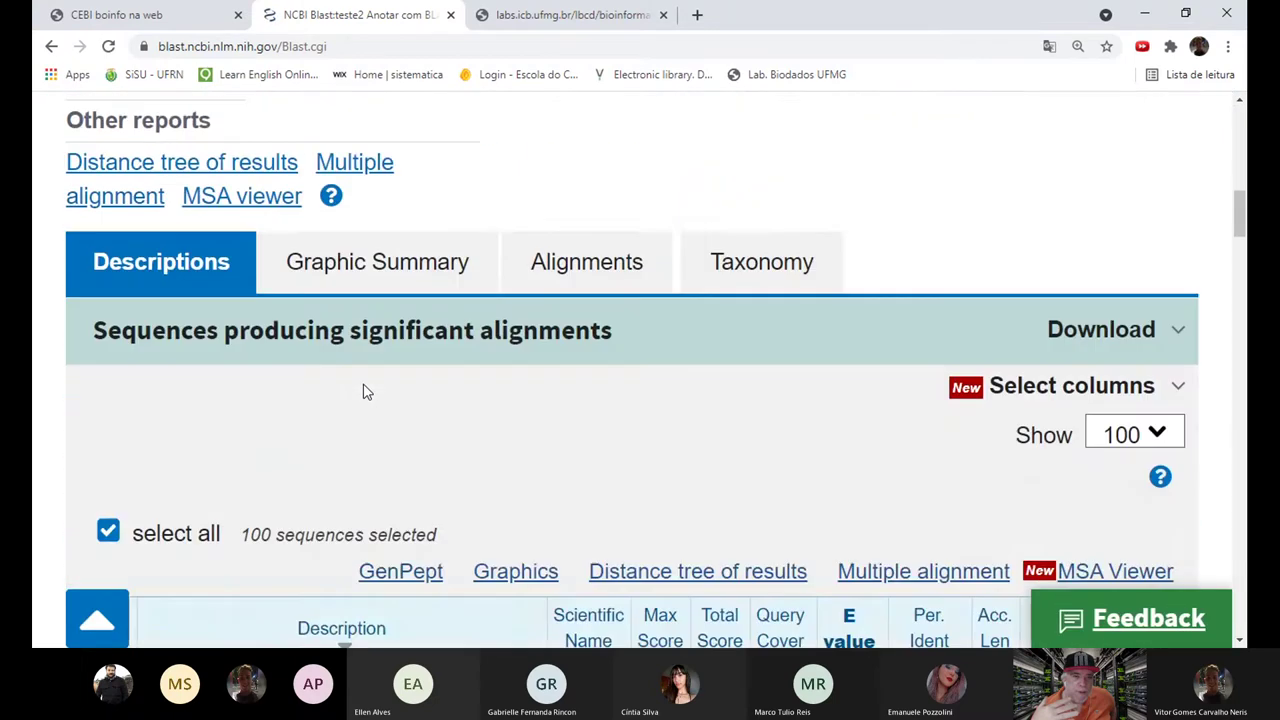
scroll(365, 392, down, 3)
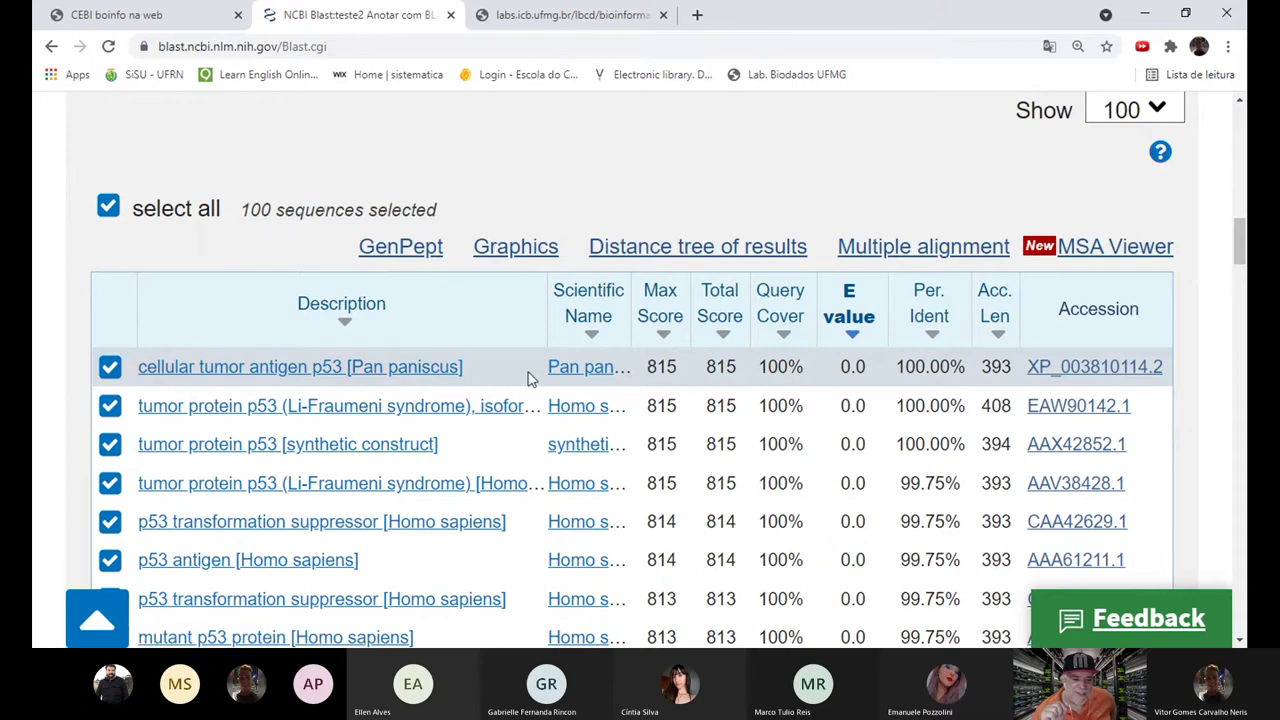
Step: Open the alignment of teste2 with cellular tumor antigen p53 [Pan paniscus] and examine its query and subject rows
click(436, 372)
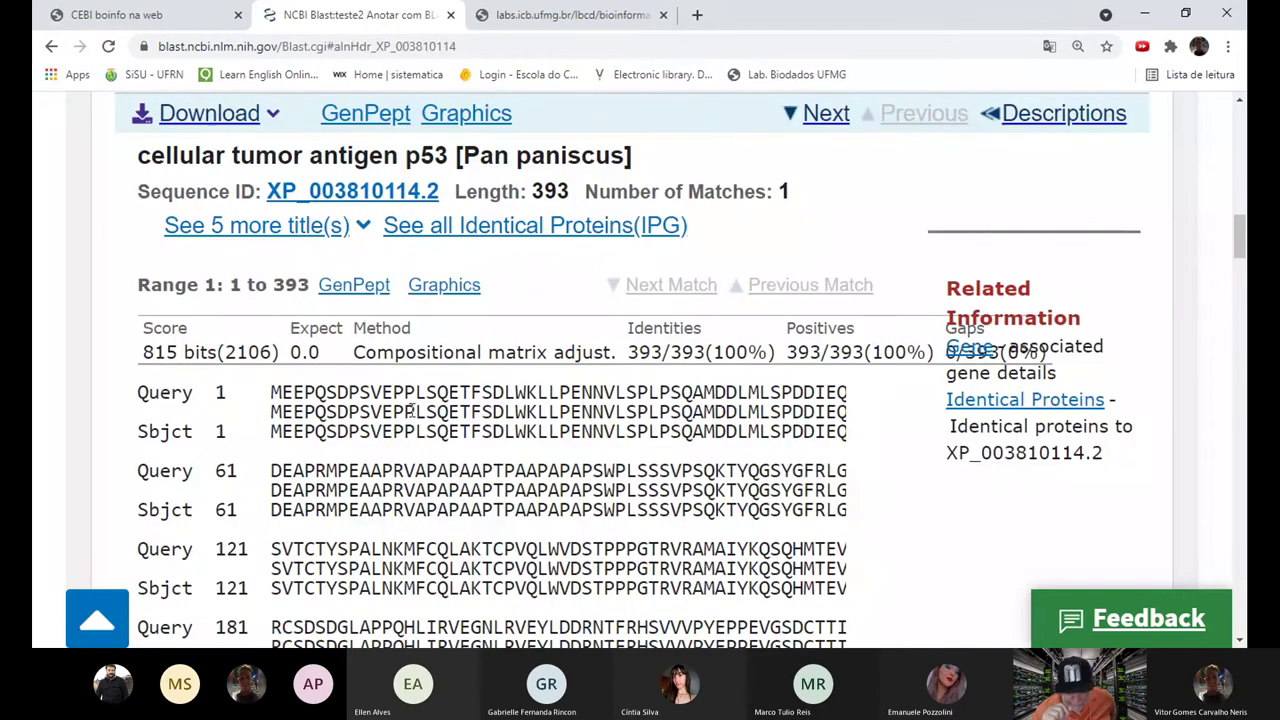
scroll(540, 490, down, 1)
scroll(612, 504, up, 2)
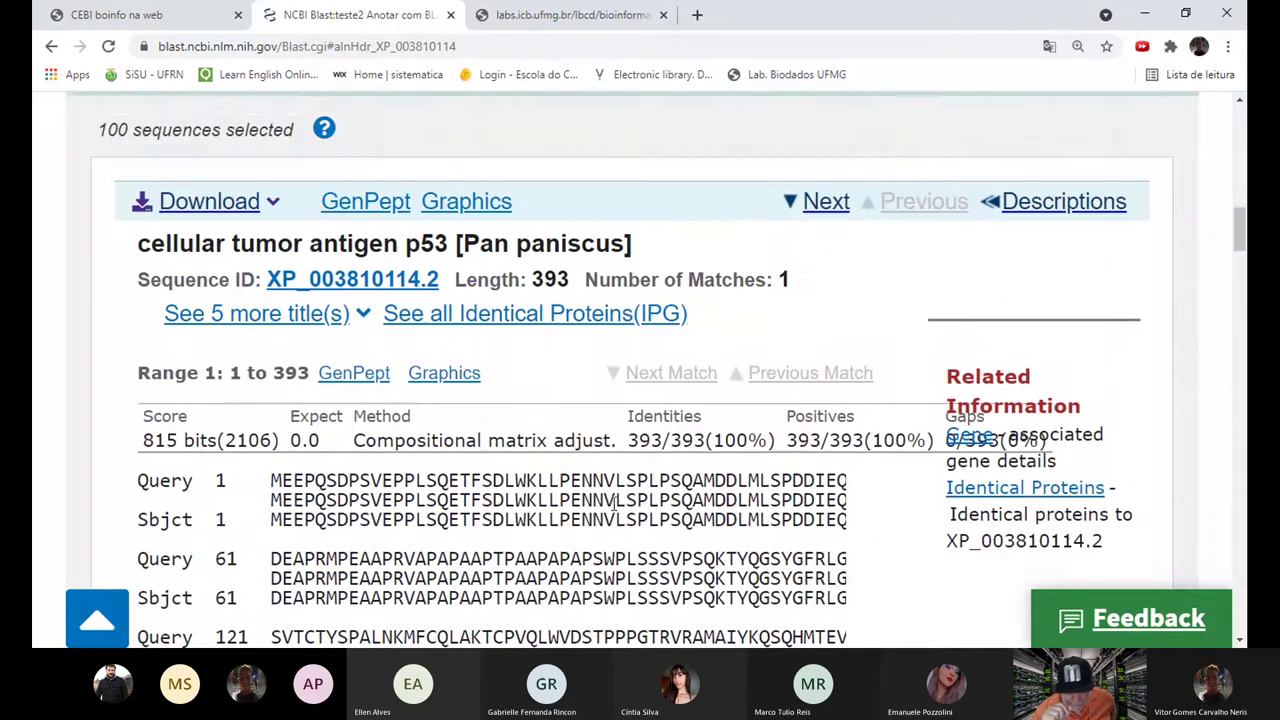
scroll(614, 503, down, 3)
scroll(614, 505, down, 3)
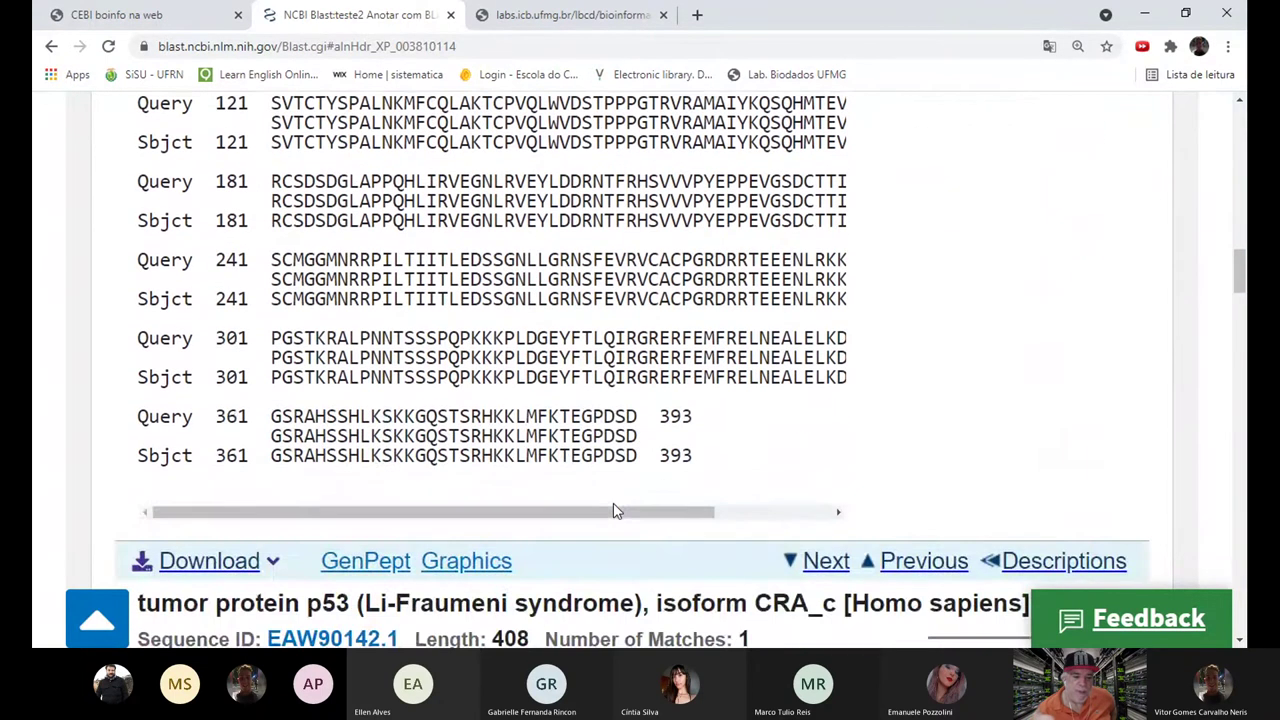
scroll(617, 510, up, 5)
scroll(617, 510, up, 1)
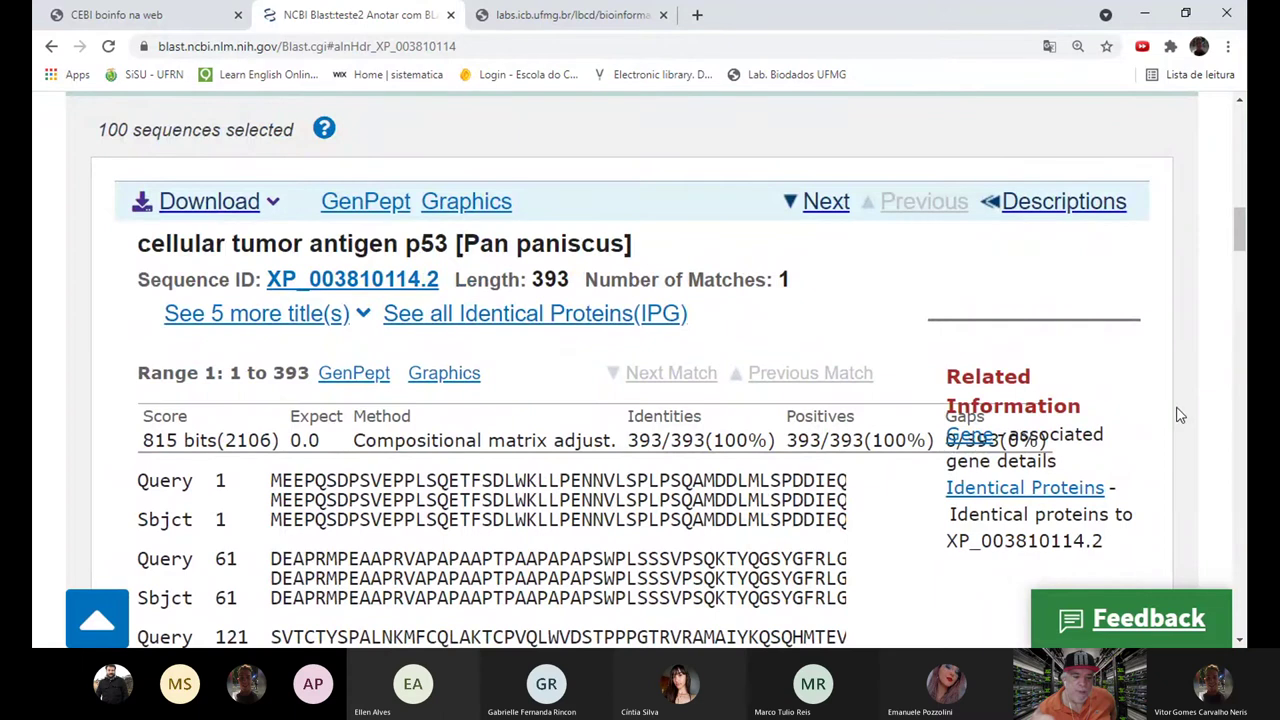
Step: Reduce the page zoom to fit full alignment rows and inspect the Pan paniscus p53 alignment through its last residues
key(ctrl+minus)
key(ctrl+minus)
key(ctrl+plus)
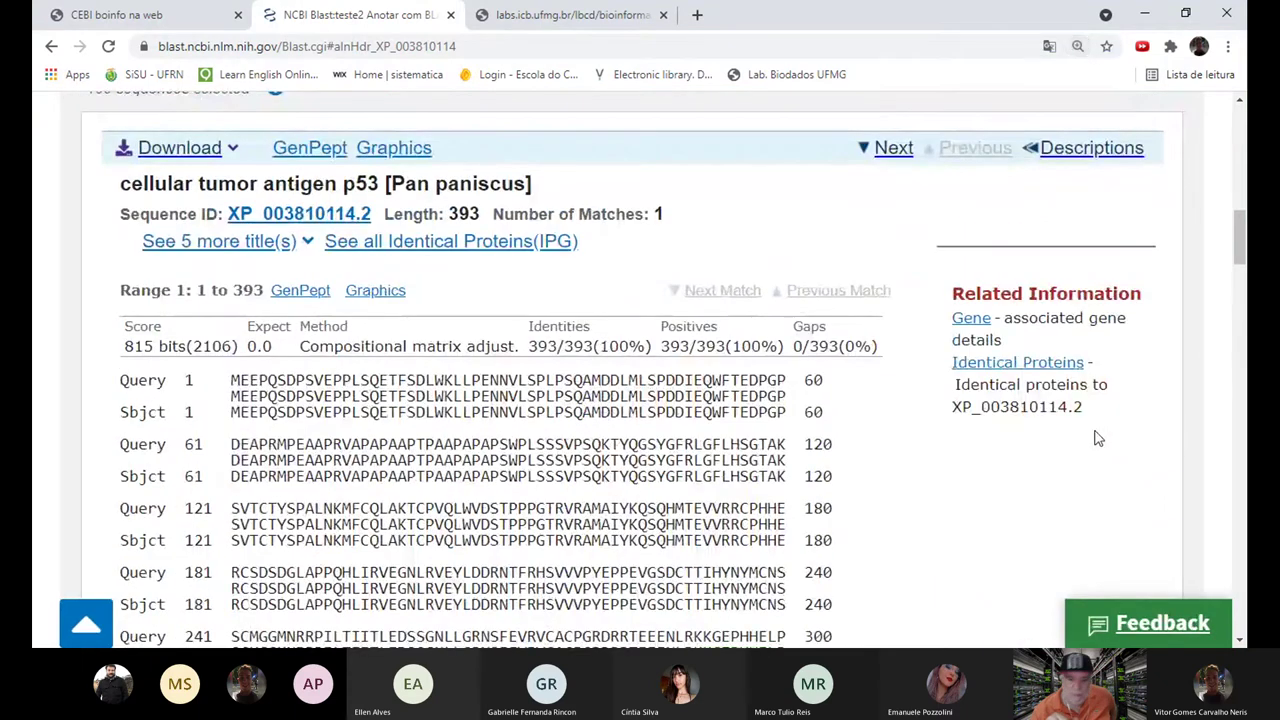
scroll(935, 450, down, 1)
scroll(935, 452, down, 1)
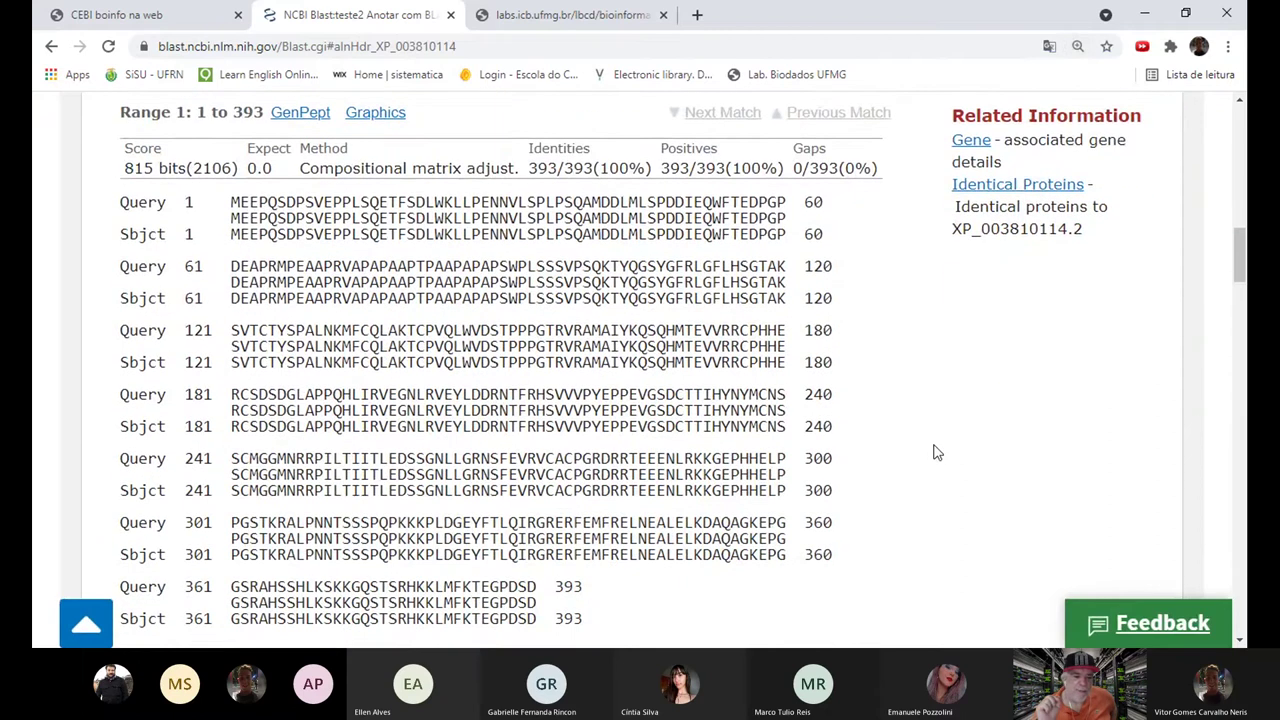
click(50, 46)
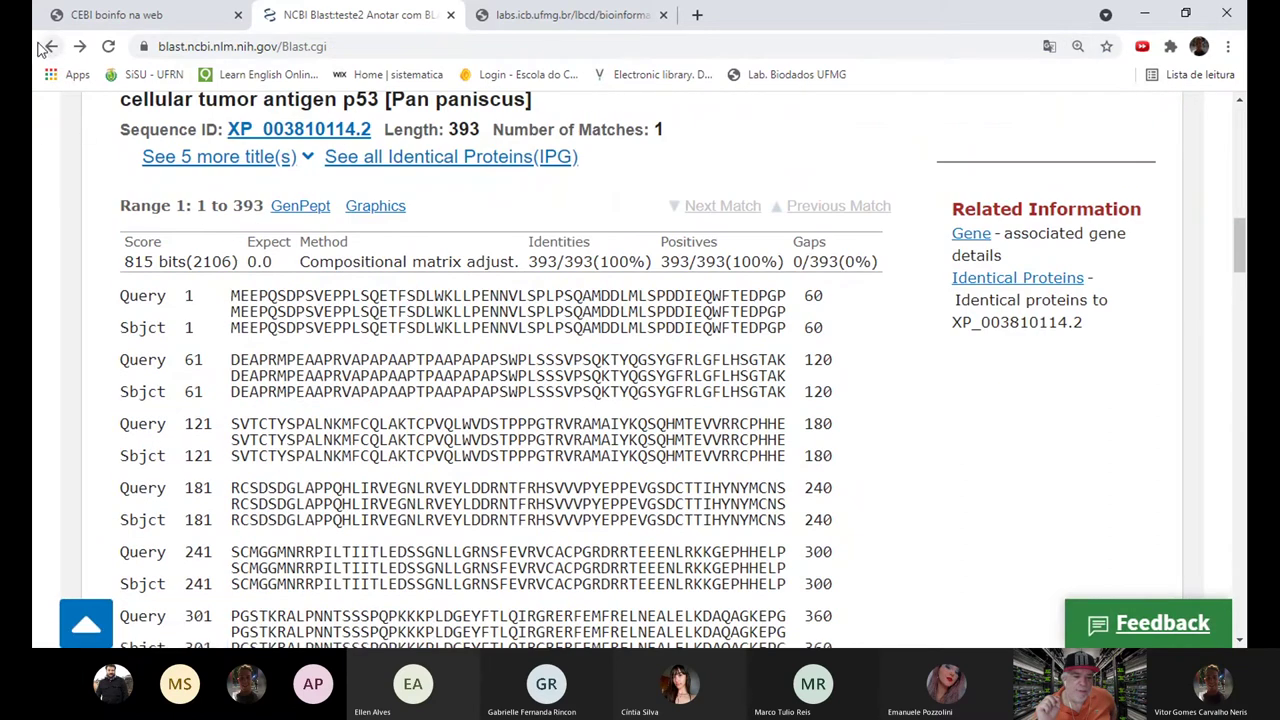
click(50, 46)
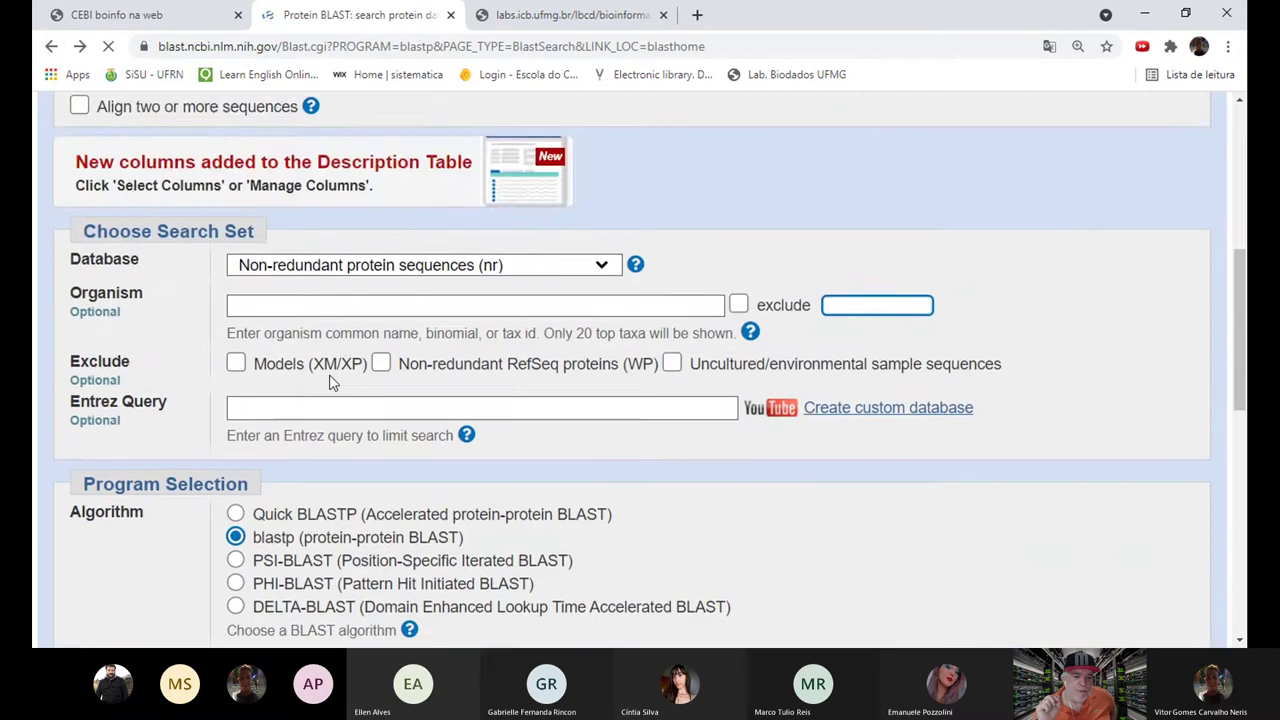
scroll(150, 300, down, 4)
click(113, 302)
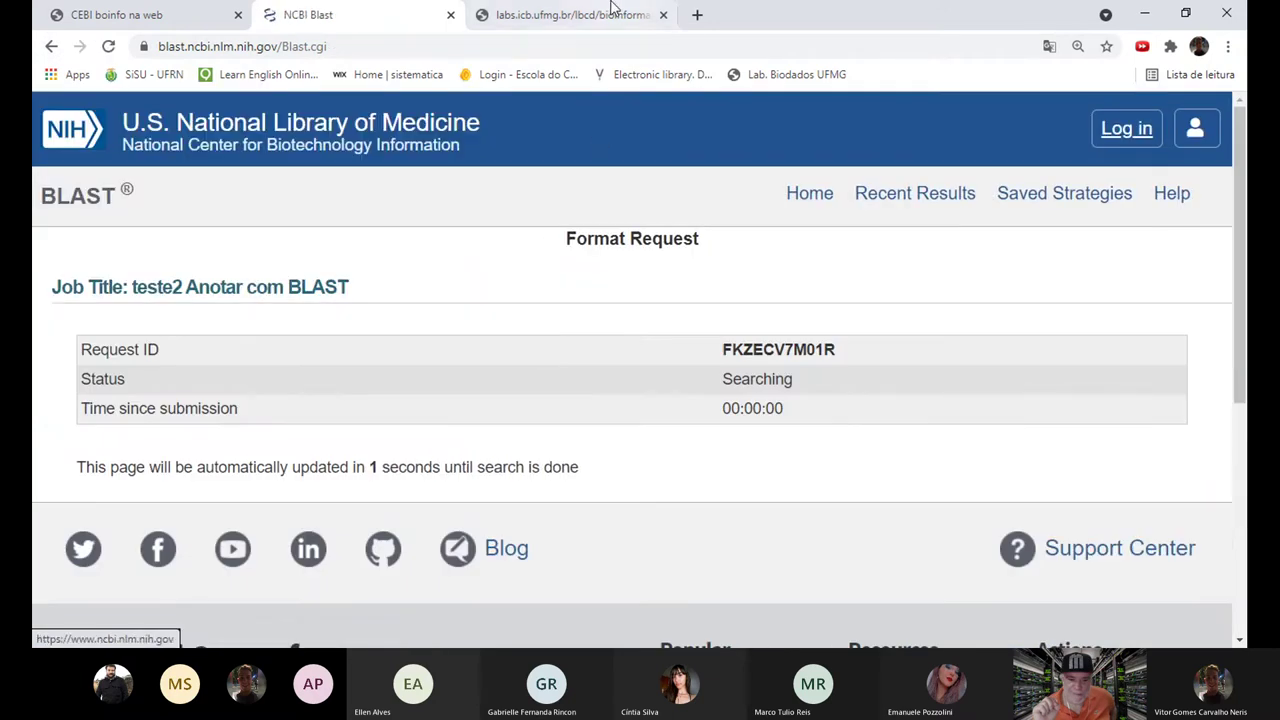
Step: Copy the complete first teste3 protein sequence with its FASTA header from receptor.pep
click(600, 14)
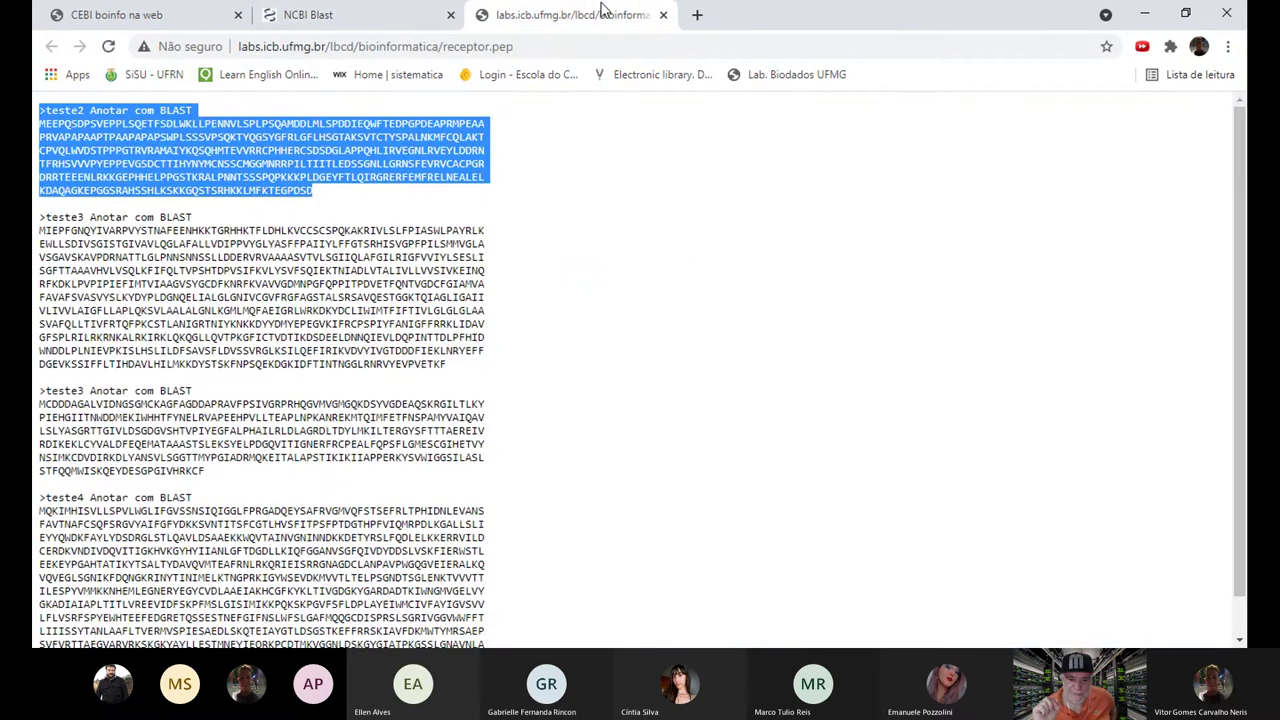
click(251, 206)
drag(39, 217, 418, 340)
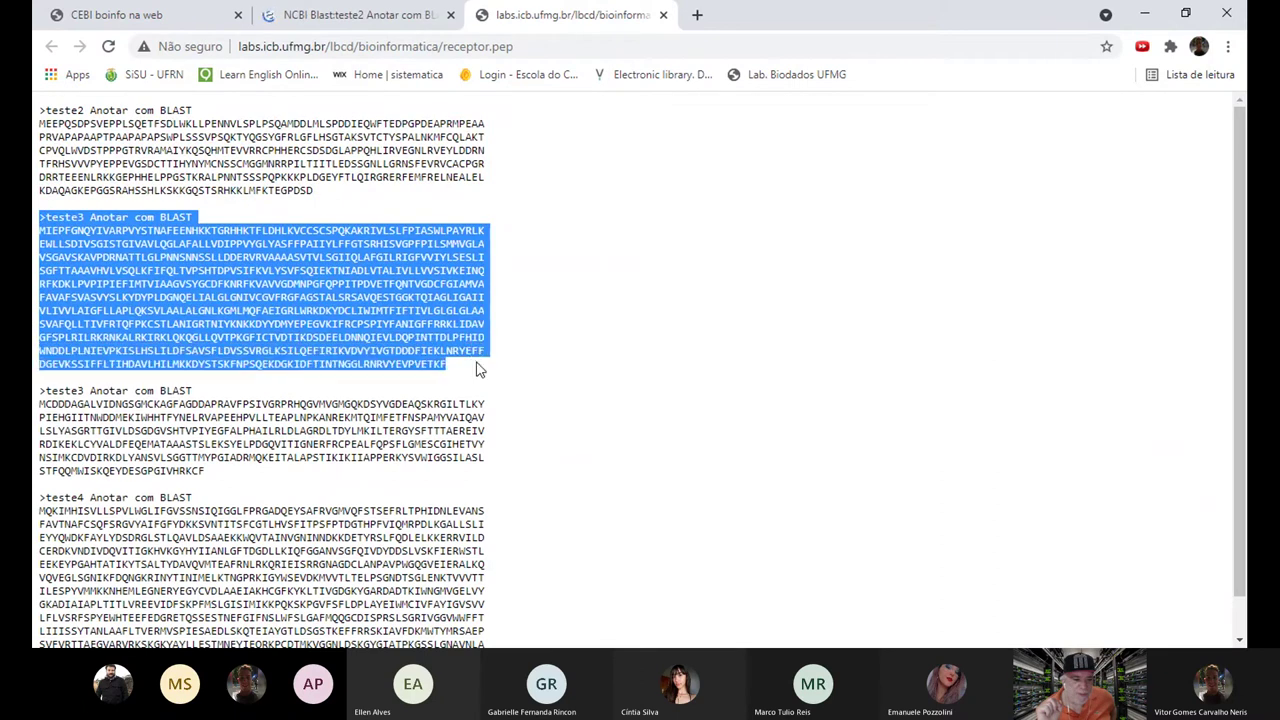
Step: Open an empty Protein BLAST form from the BLAST home page and paste the teste3 sequence as the query
click(345, 15)
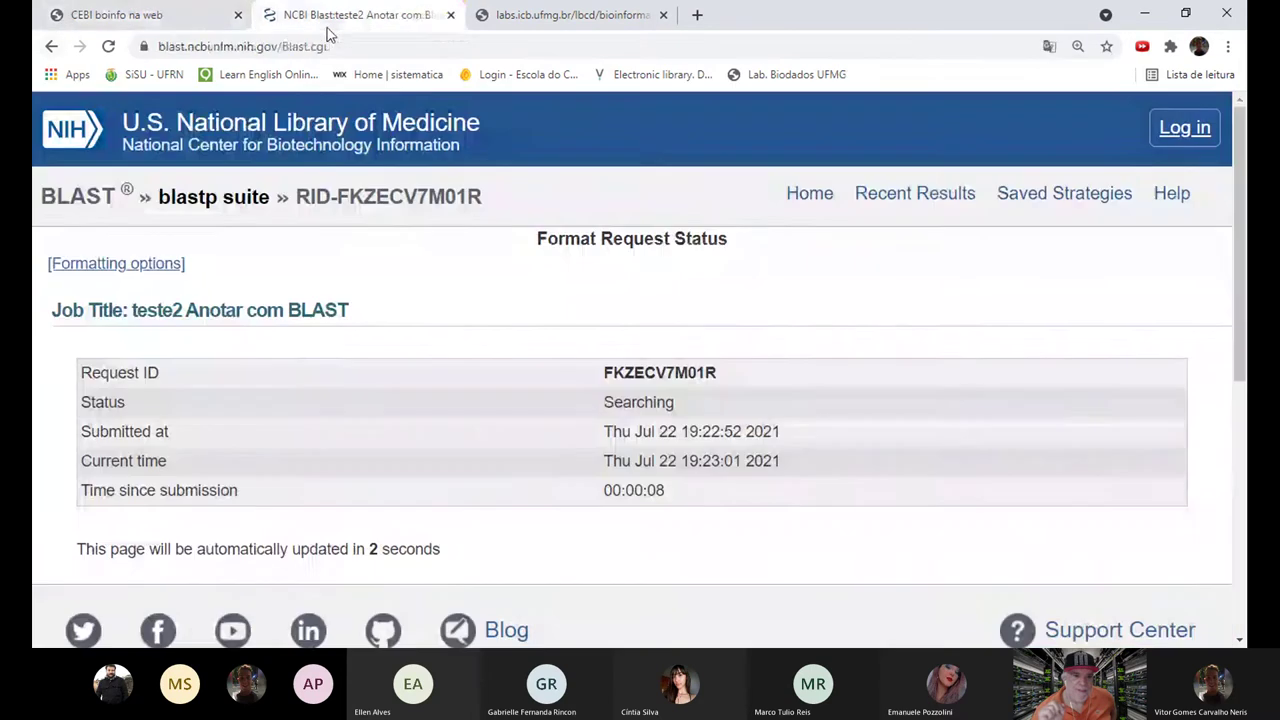
click(53, 46)
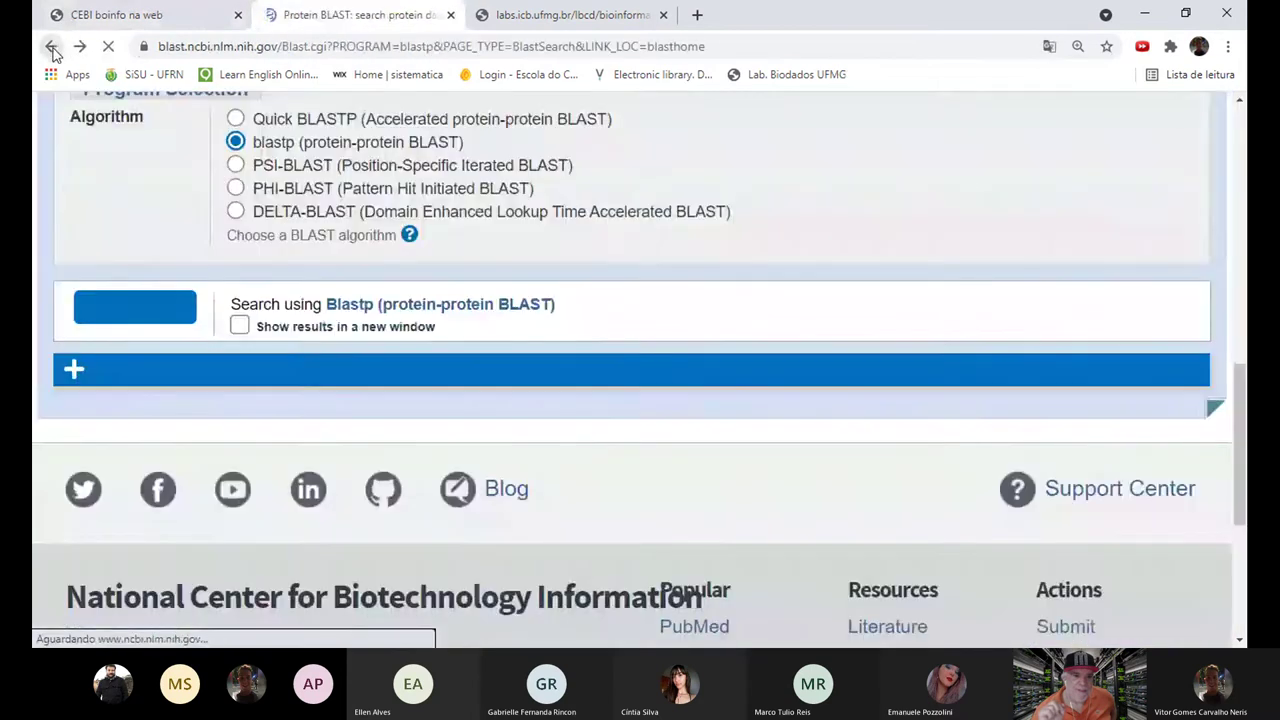
click(52, 46)
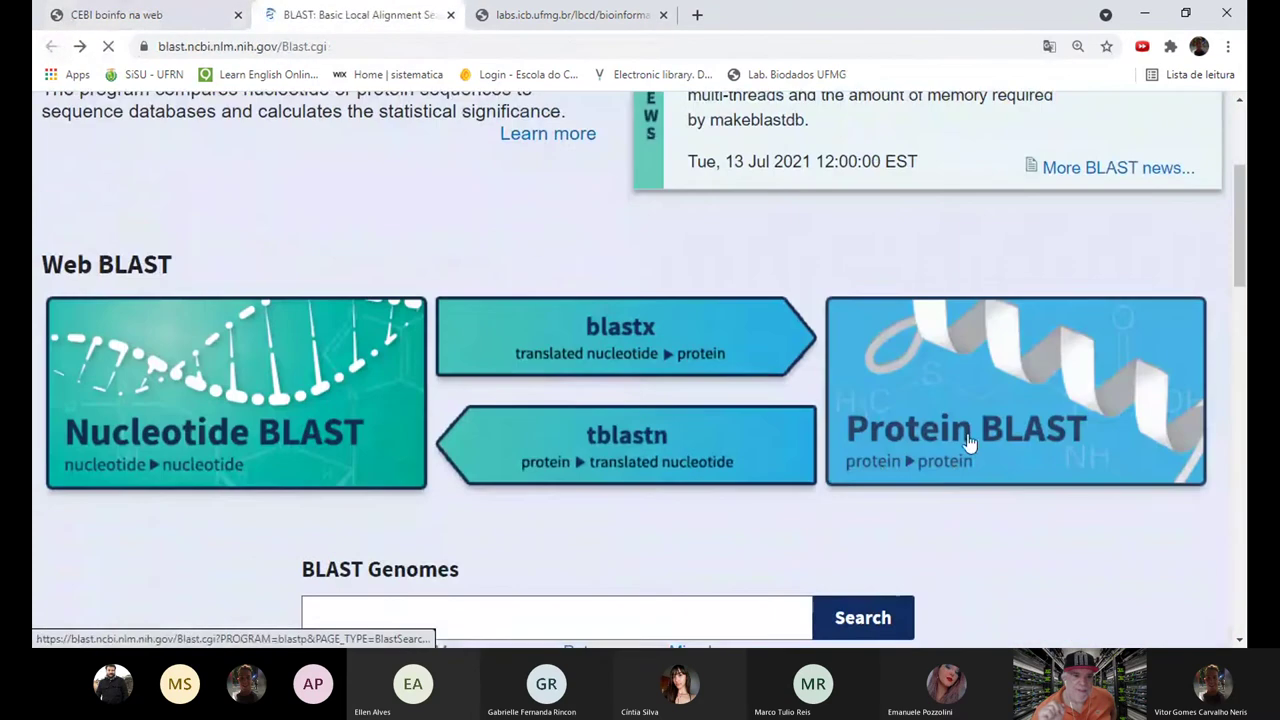
click(968, 440)
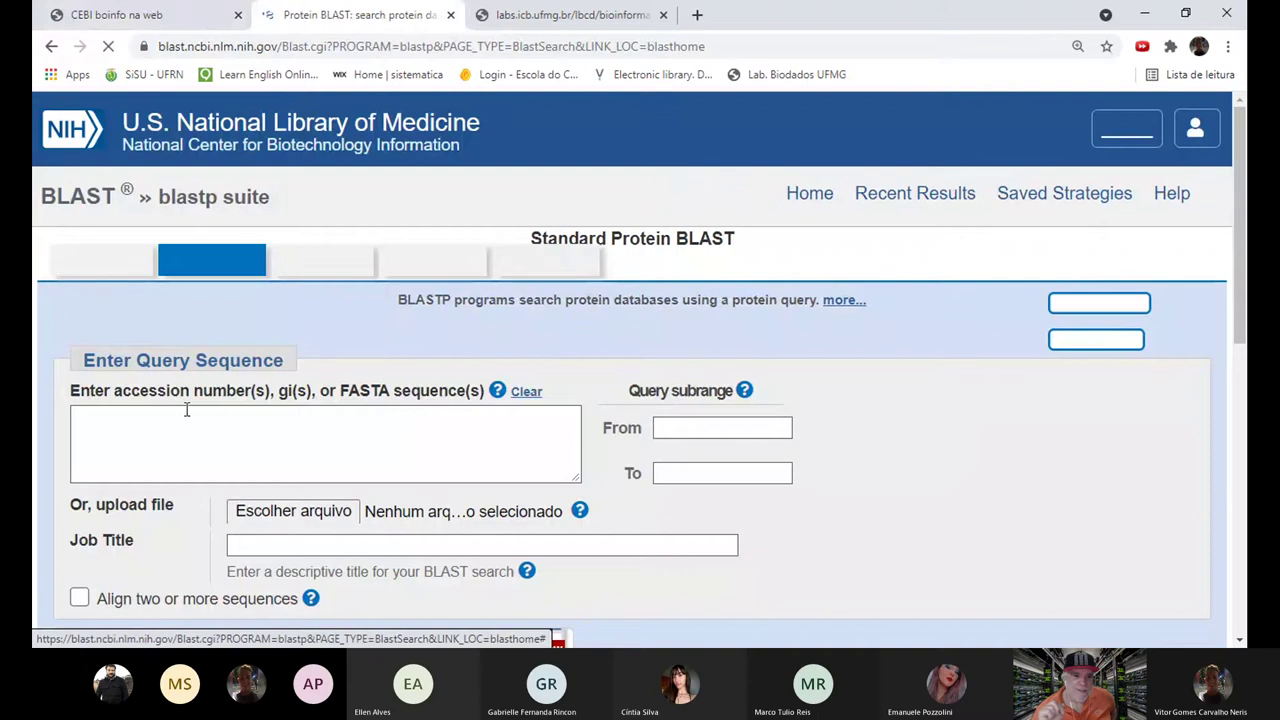
click(187, 420)
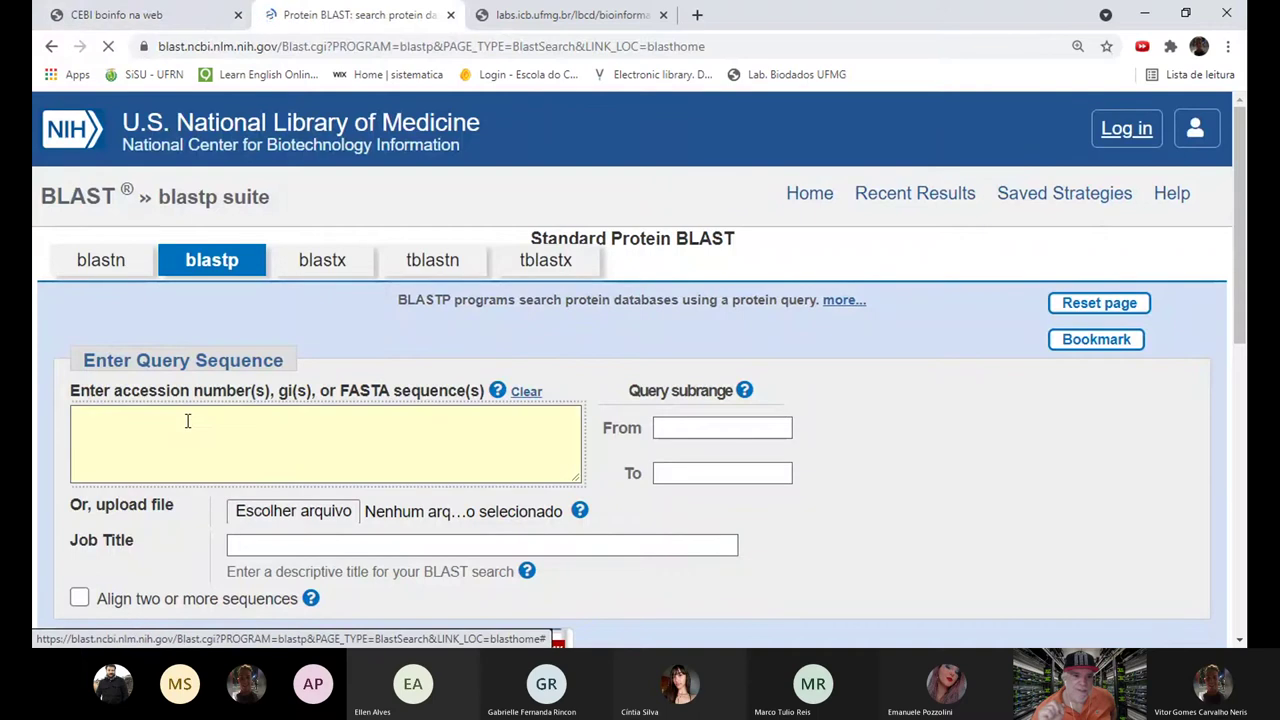
key(ctrl+v)
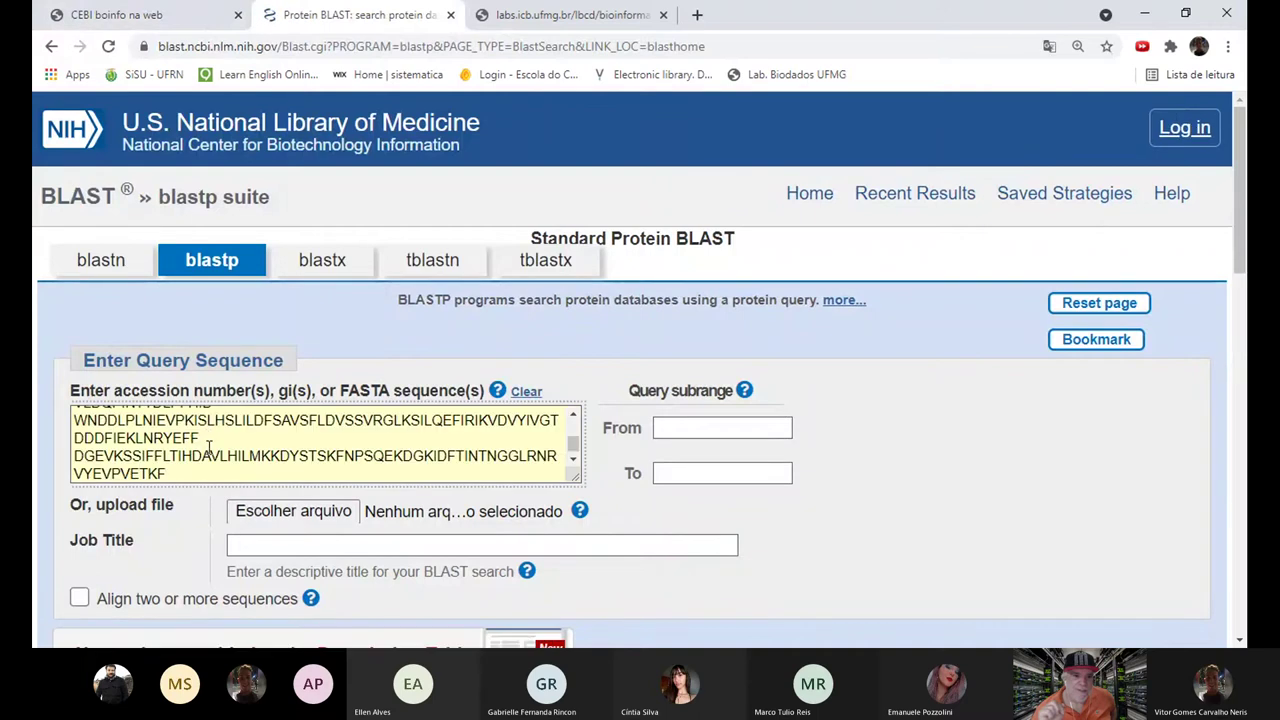
Step: Check the pasted teste3 query and run its protein-protein BLAST search against the nr database with the blastp algorithm
scroll(197, 470, down, 1)
scroll(250, 370, up, 5)
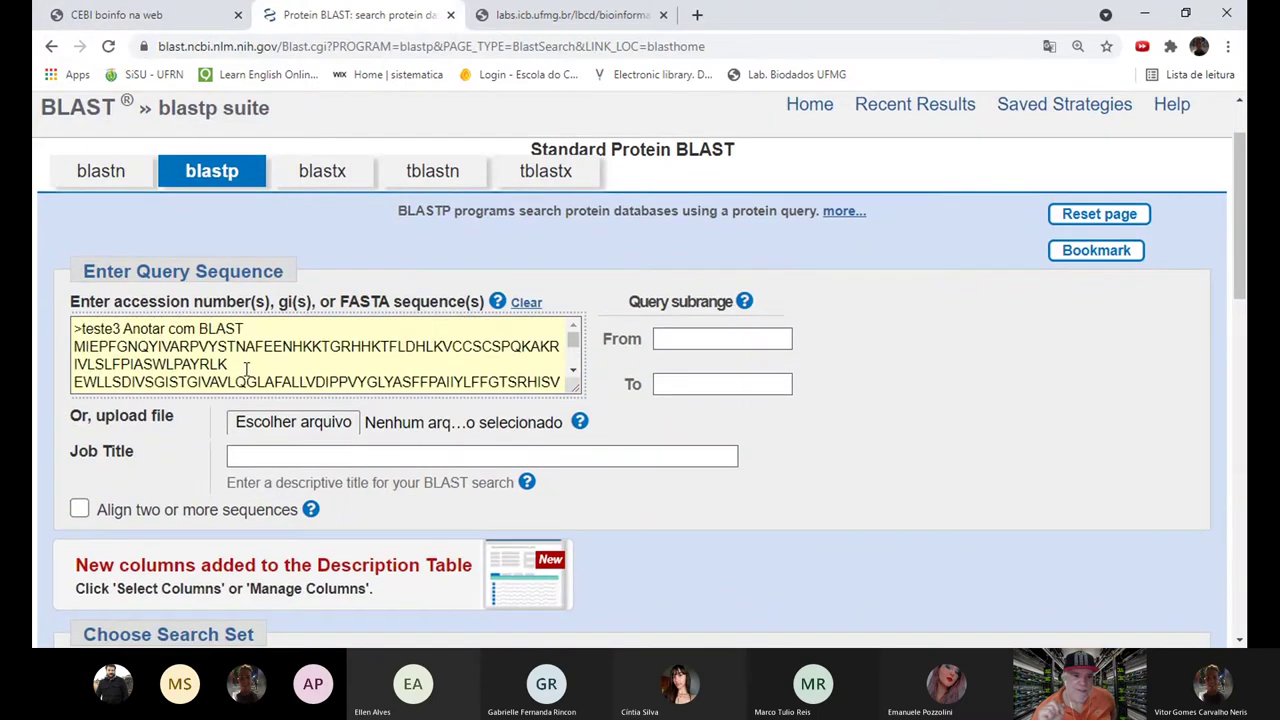
scroll(240, 450, down, 5)
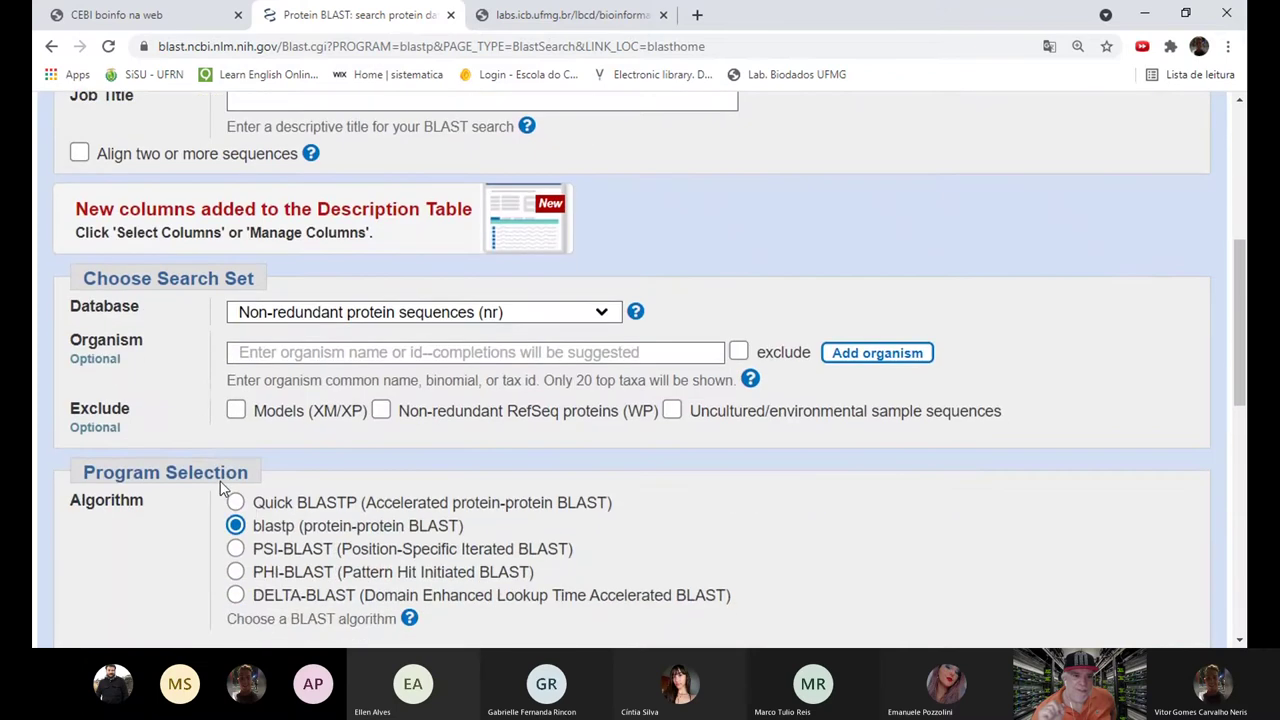
scroll(268, 445, down, 3)
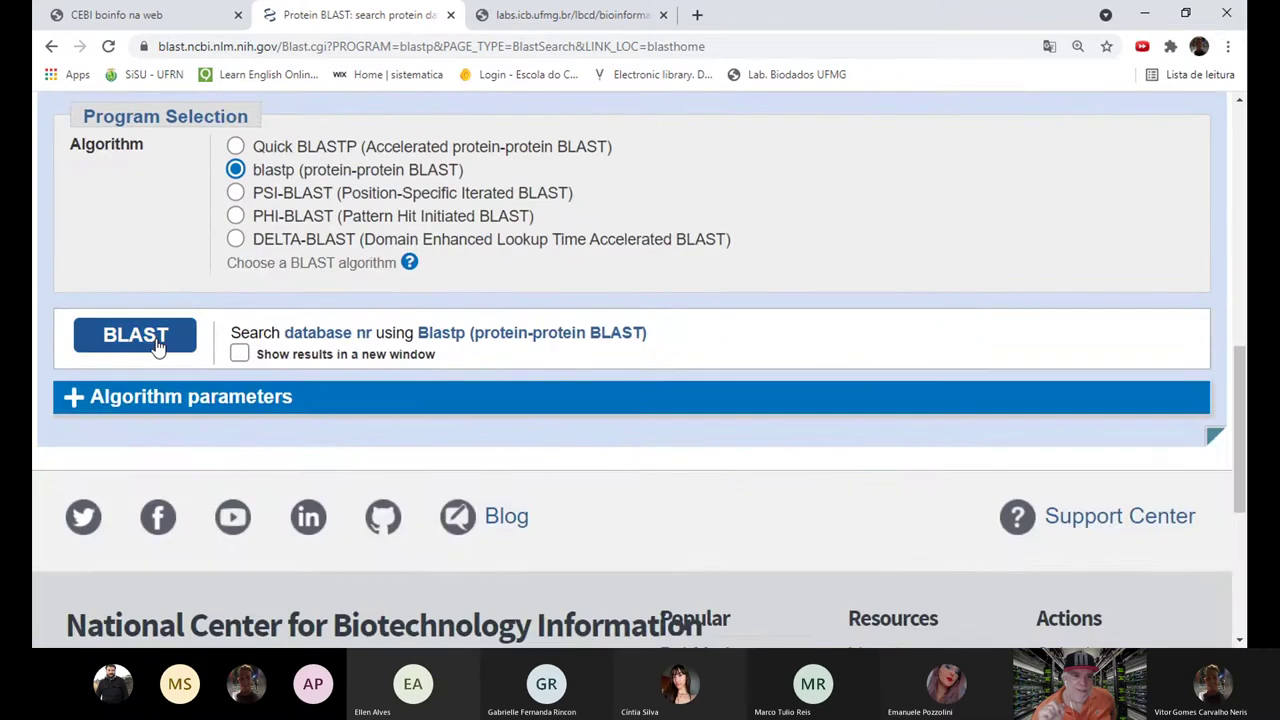